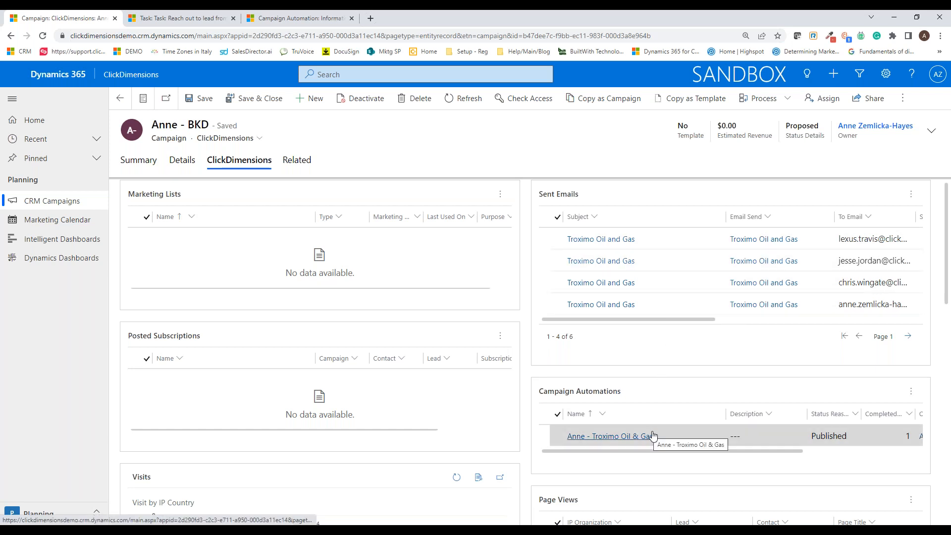
Step: Review the BKD campaign's related email, automation, visit, page view and posted form activity
scroll(694, 393, "down", 5)
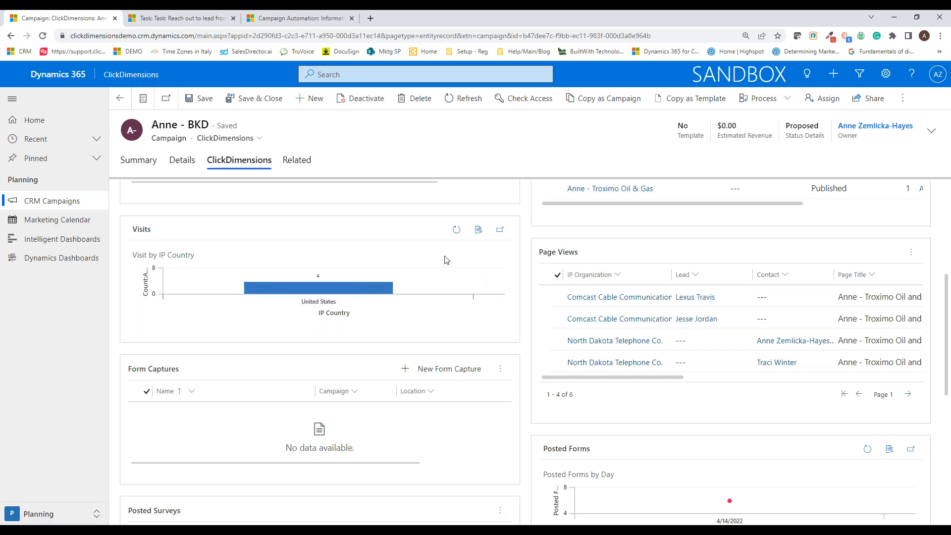
scroll(526, 307, "down", 2)
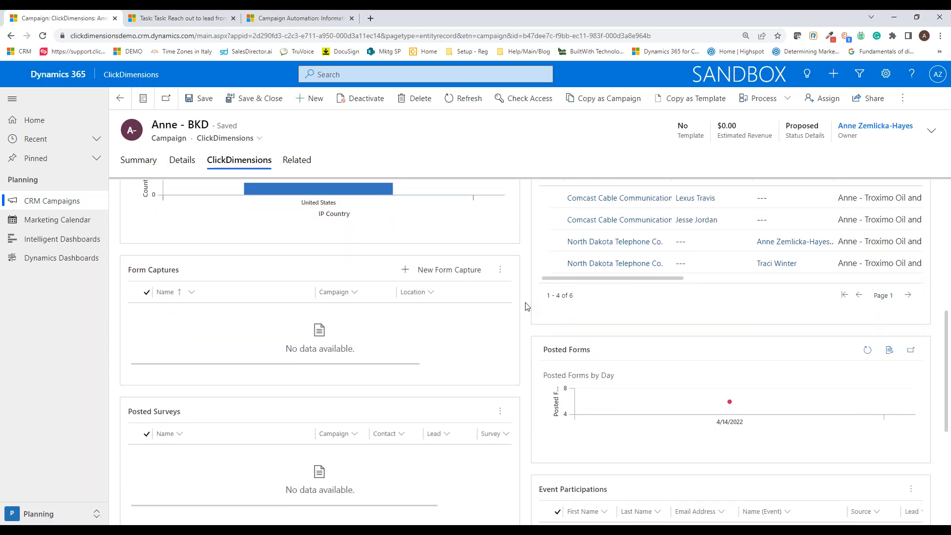
scroll(527, 307, "up", 8)
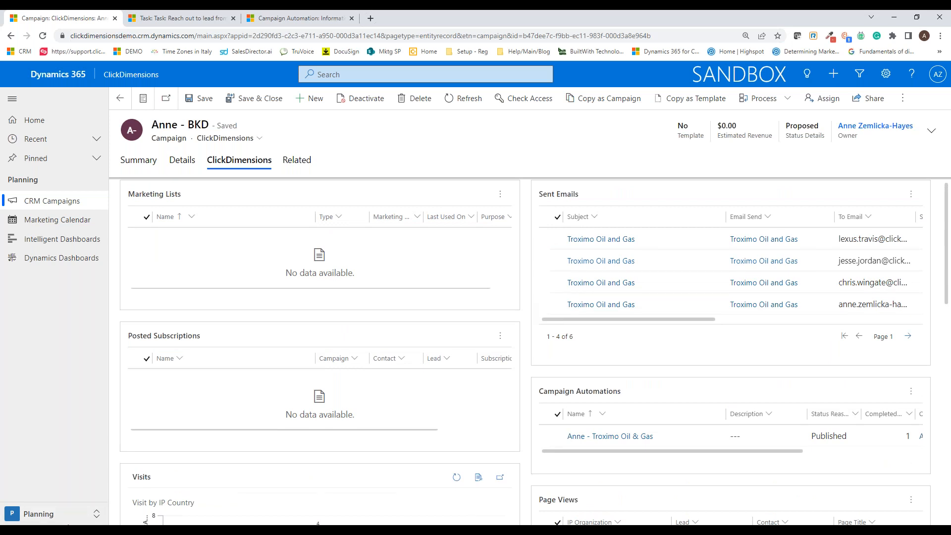
Step: Switch to the Messaging area and open the list of email templates
left_click(95, 514)
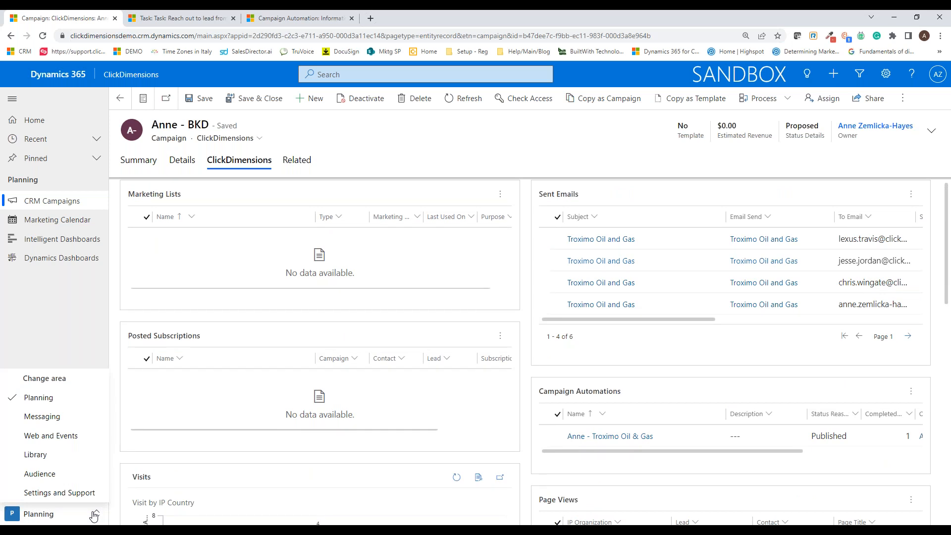
left_click(72, 425)
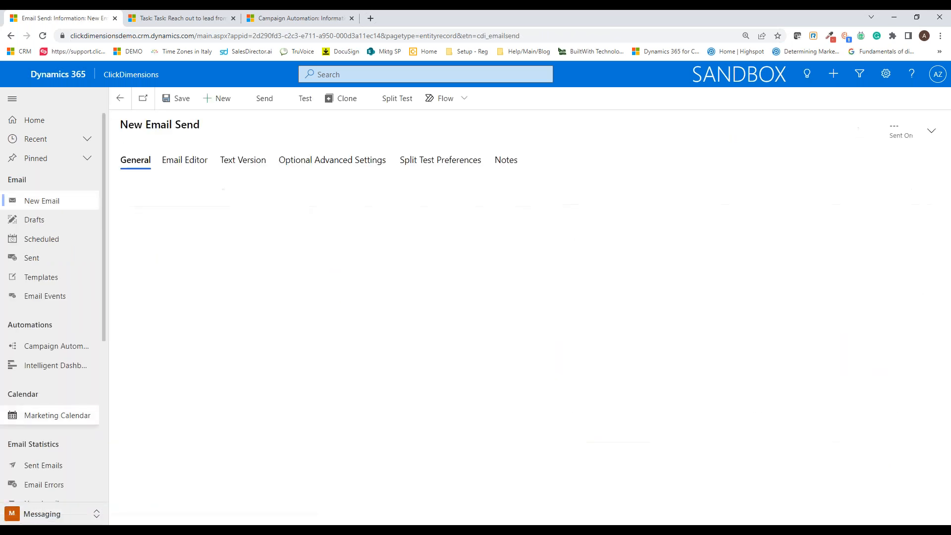
left_click(50, 277)
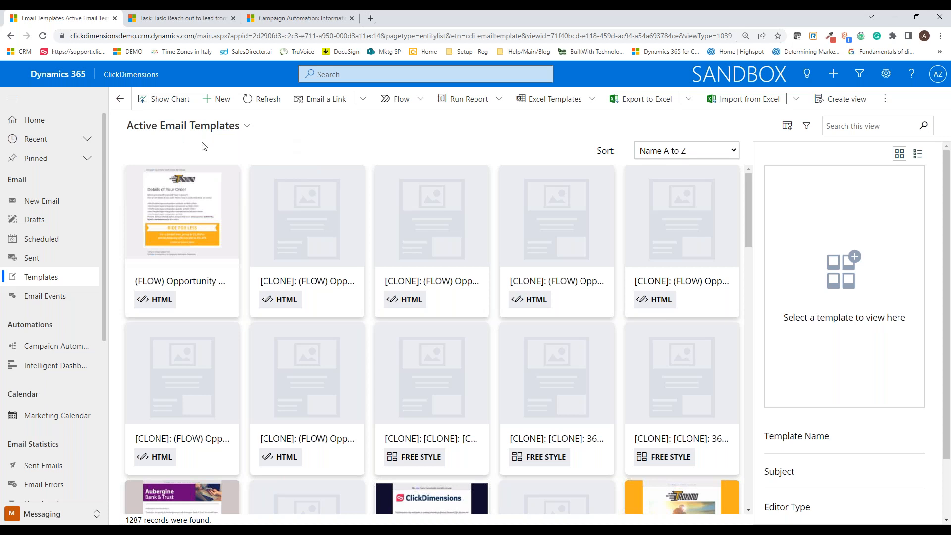
Step: Search the active email templates by the owner's first name followed by "- bk"
left_click(841, 128)
type("anne")
key("Return")
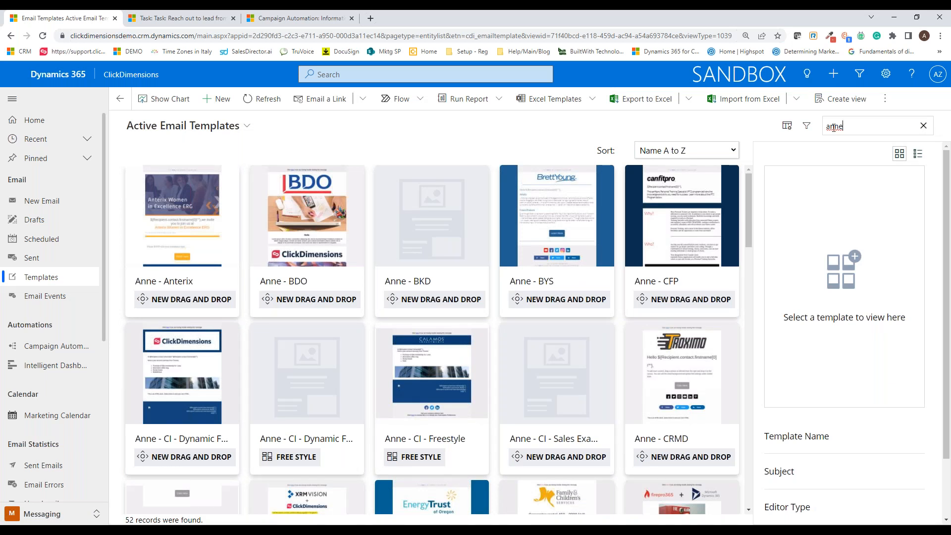
scroll(461, 278, "down", 4)
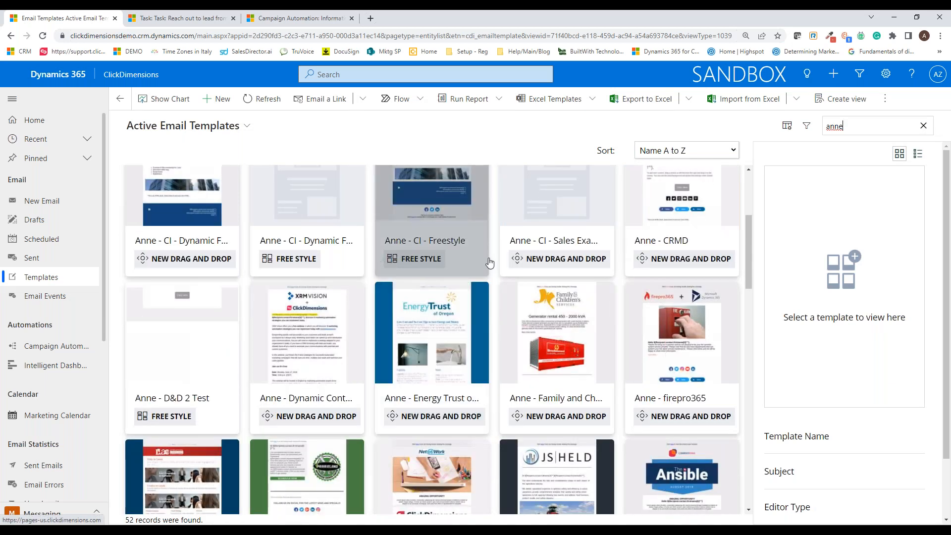
left_click(862, 128)
type("- bk")
key("Return")
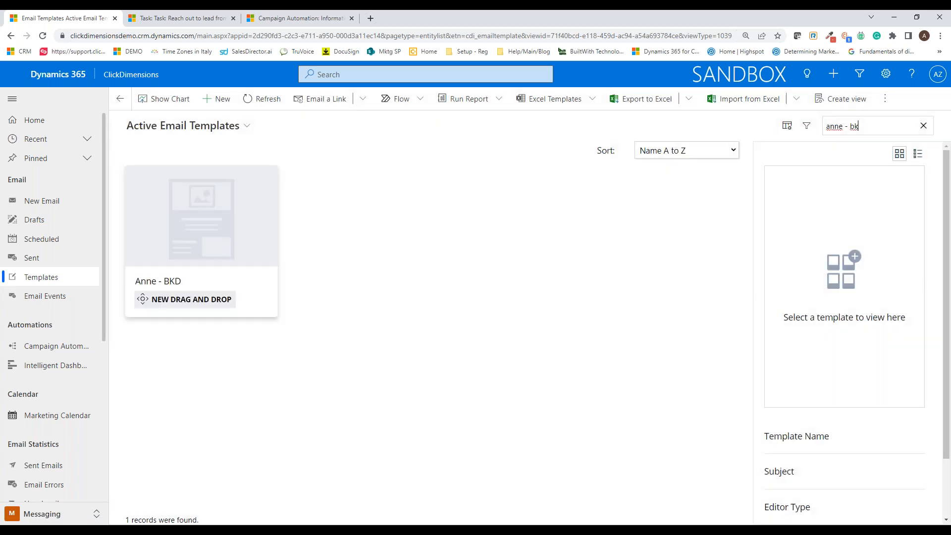
Step: Open the BKD template and show its email design in the full-screen editor
double_click(191, 213)
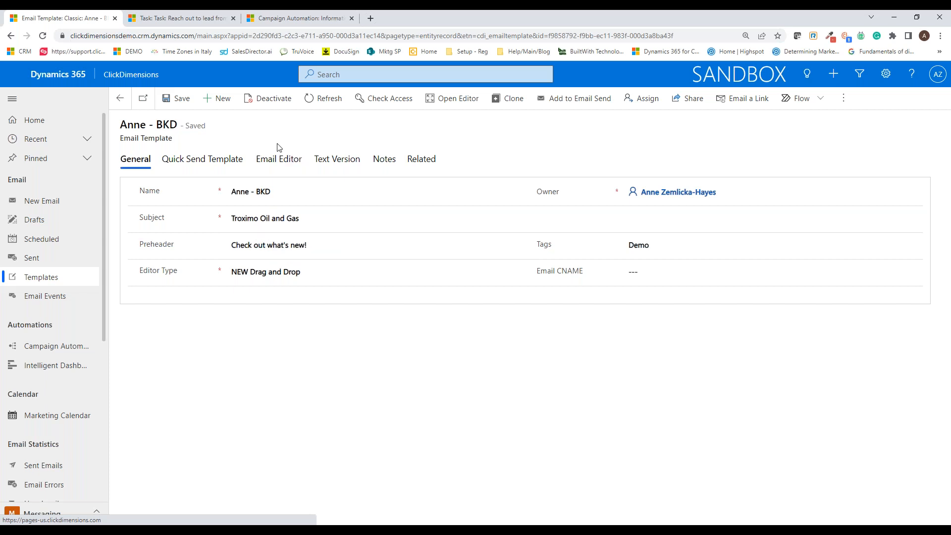
left_click(277, 161)
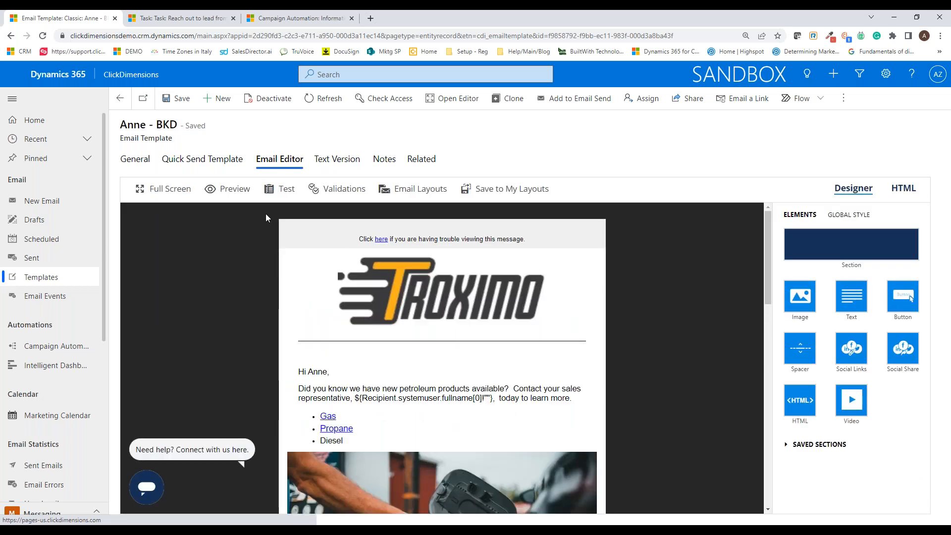
left_click(170, 193)
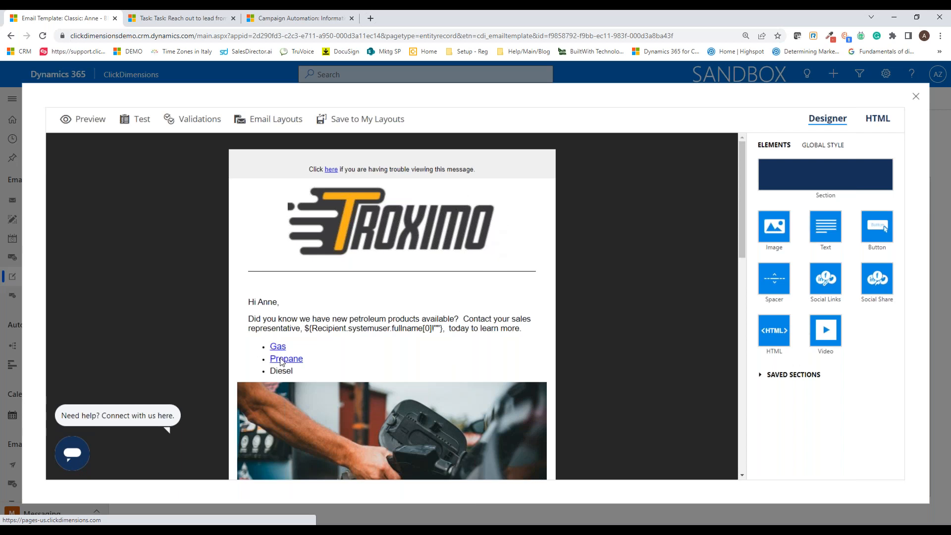
Step: Replace the fixed name in the email greeting with a Contact personalization using the First Name field
left_click(295, 302)
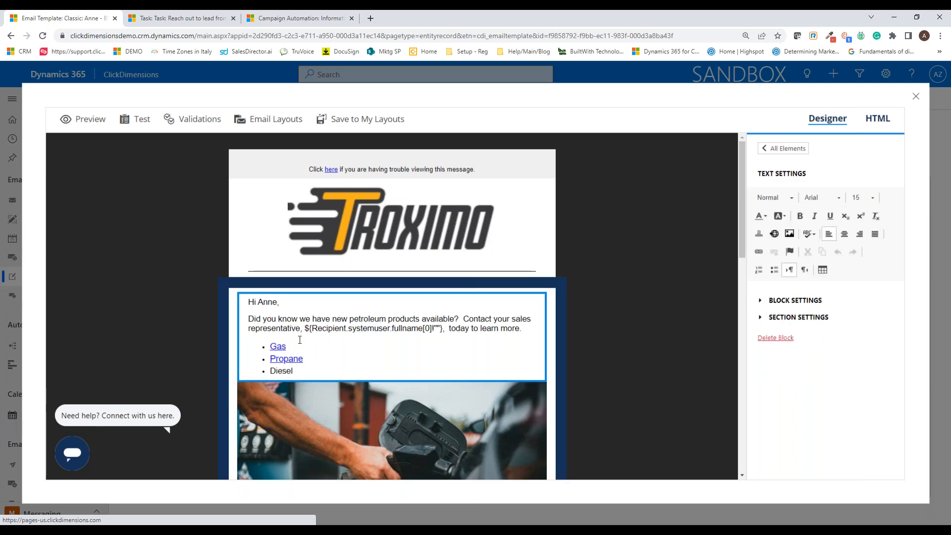
key("BackSpace")
key("BackSpace")
key("BackSpace")
key("BackSpace")
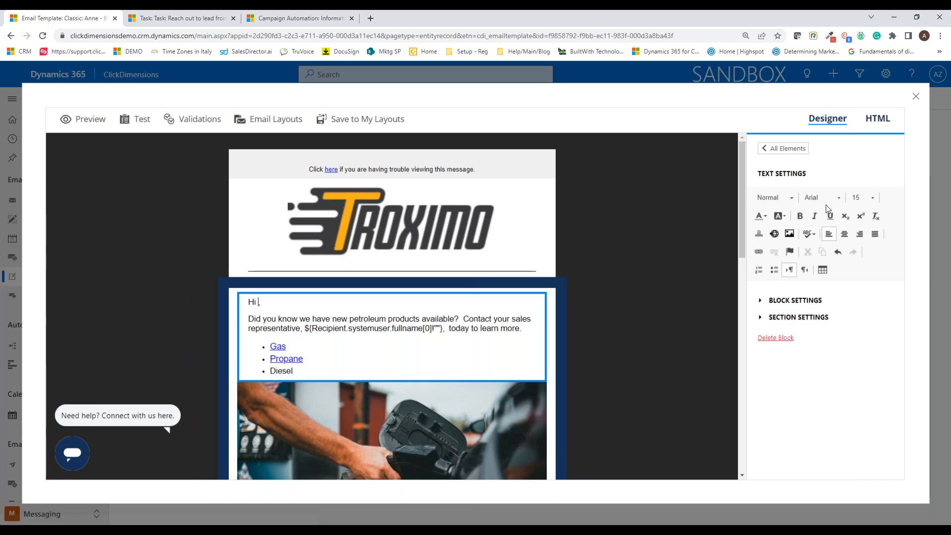
left_click(759, 234)
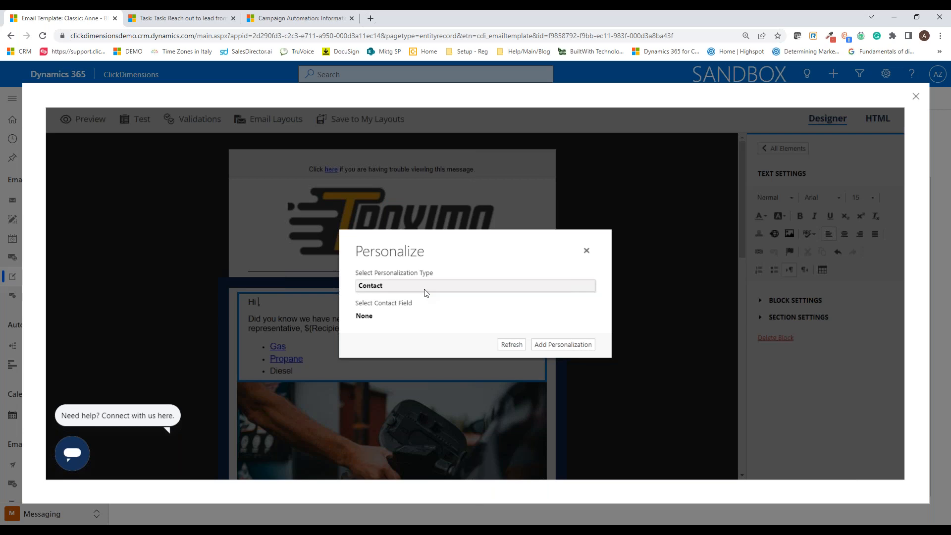
left_click(425, 287)
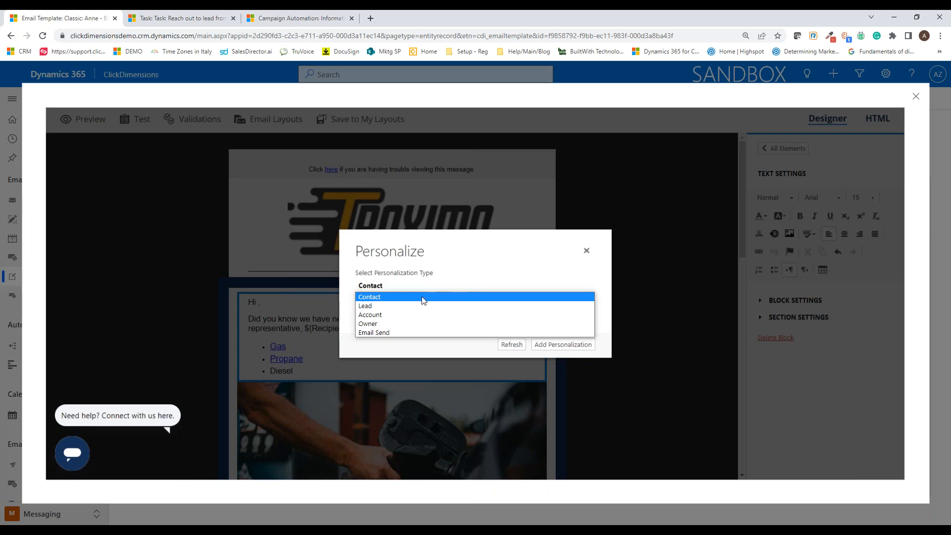
left_click(422, 300)
left_click(403, 316)
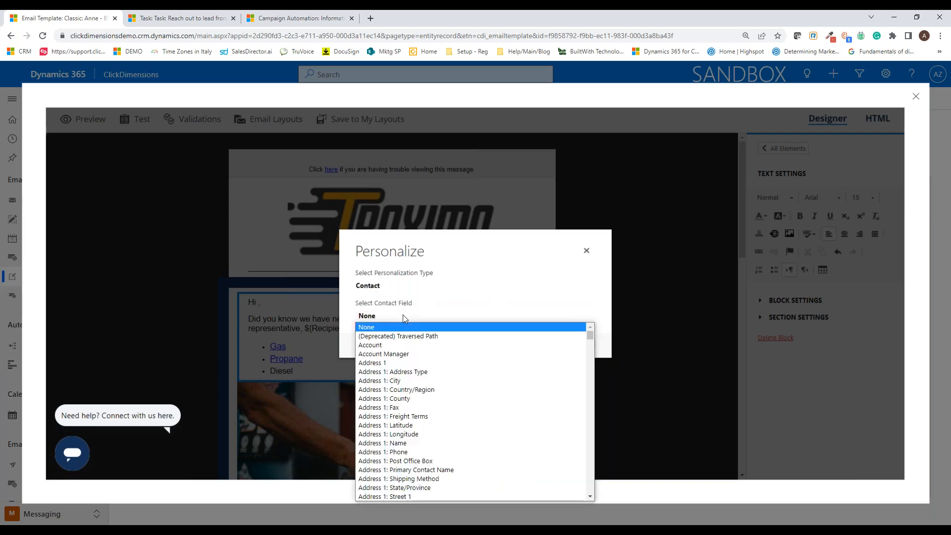
type("first")
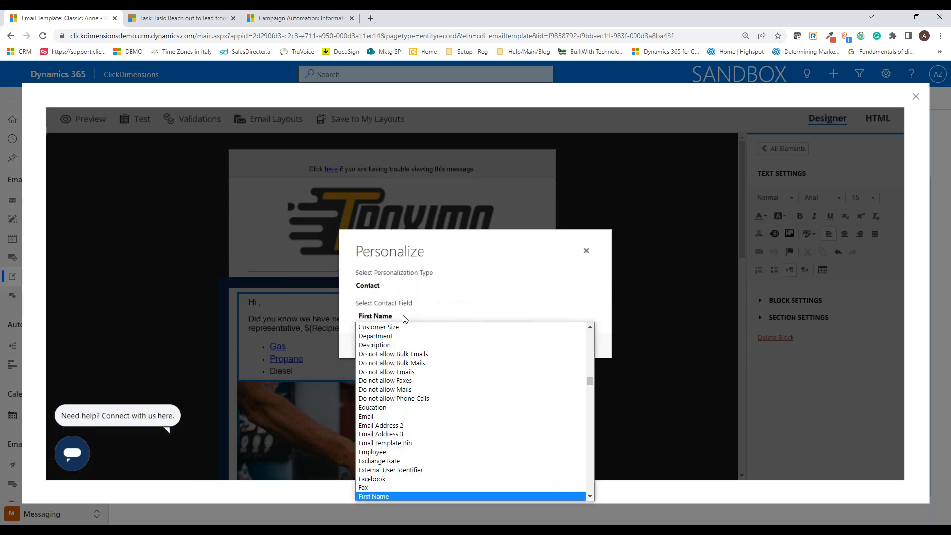
key("Return")
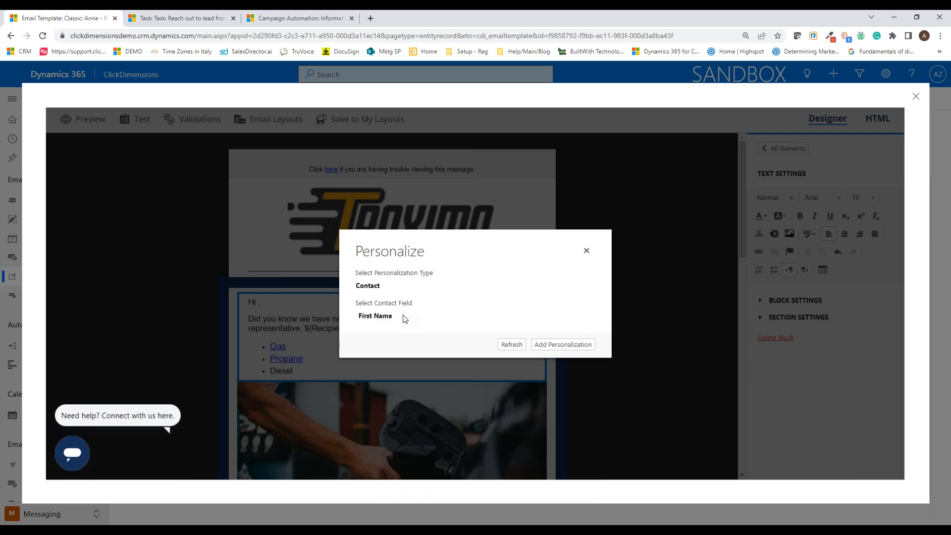
left_click(561, 344)
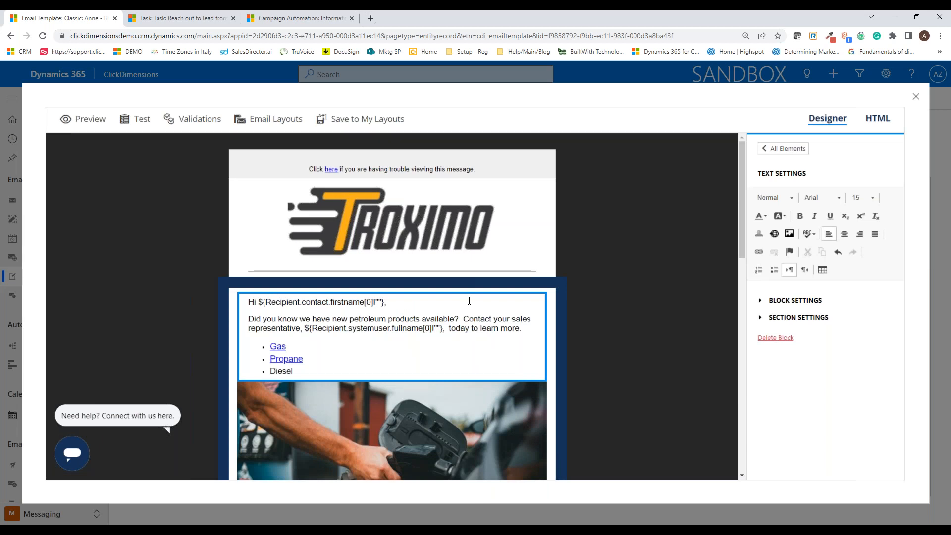
Step: Add a Lead personalization with the First Name field directly after the contact first-name field in the greeting
left_click(758, 234)
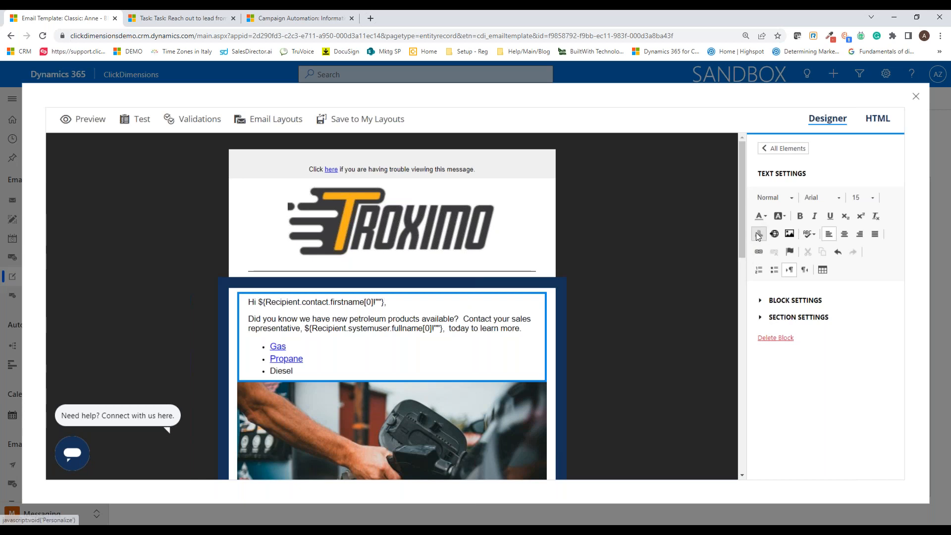
left_click(414, 286)
left_click(392, 307)
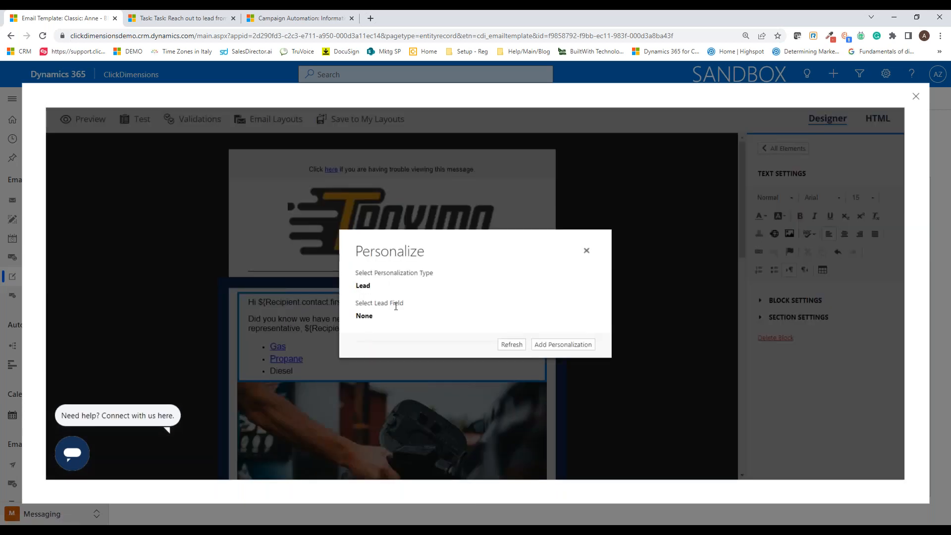
left_click(387, 316)
type("fi")
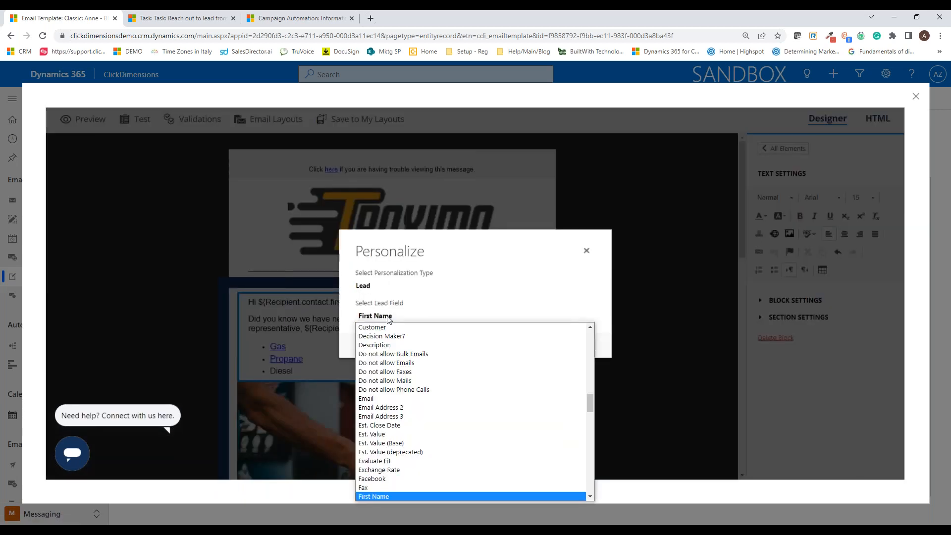
key("Return")
left_click(570, 344)
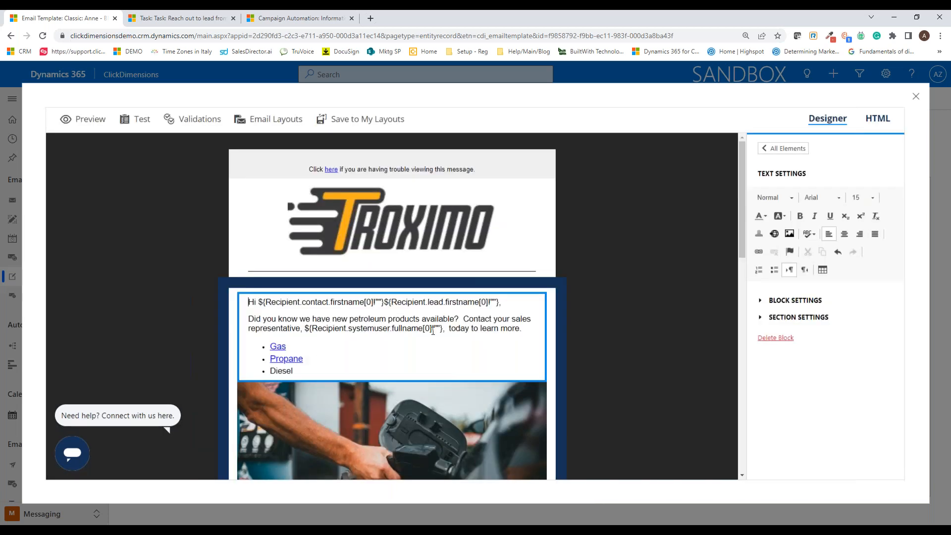
Step: Examine the contact and lead first-name fields in the greeting and the sentence about contacting the sales representative
left_click_drag(302, 301, 364, 302)
left_click_drag(428, 302, 479, 301)
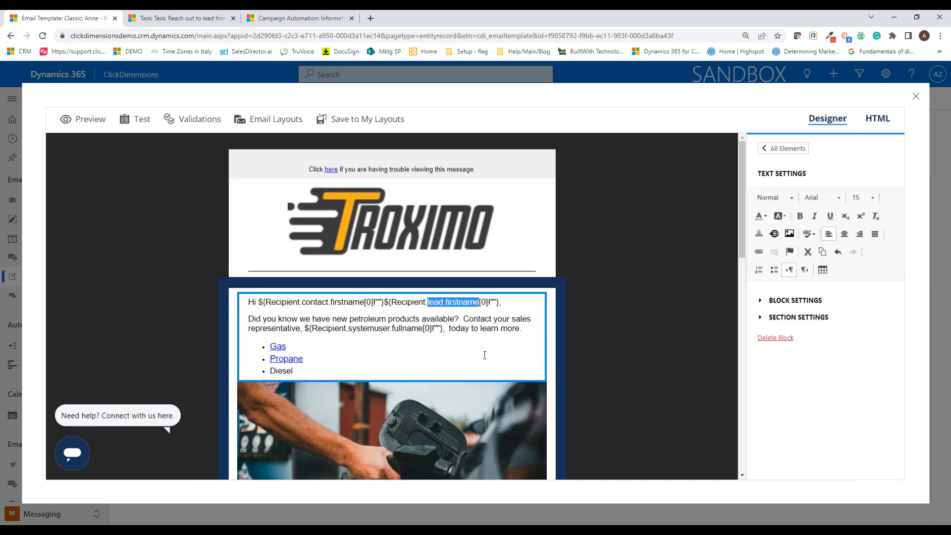
left_click(506, 329)
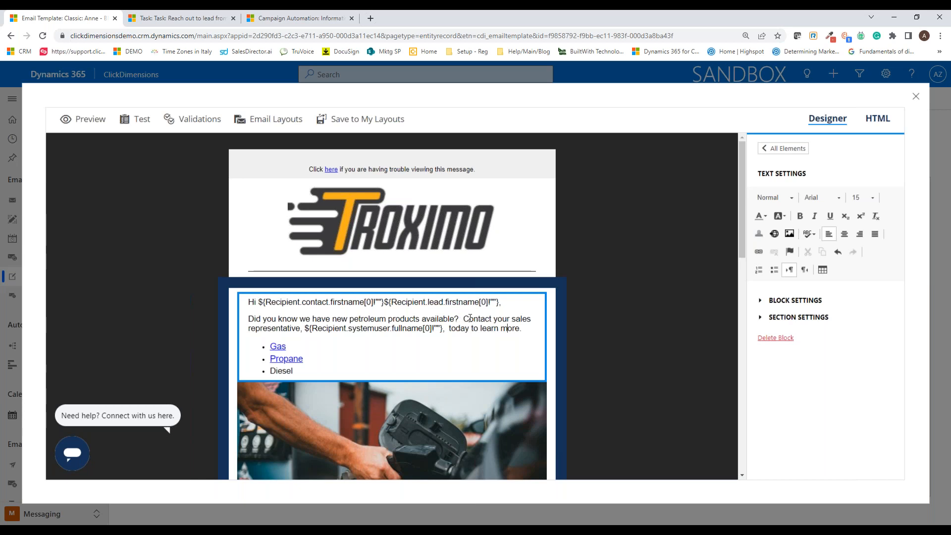
left_click_drag(463, 319, 524, 329)
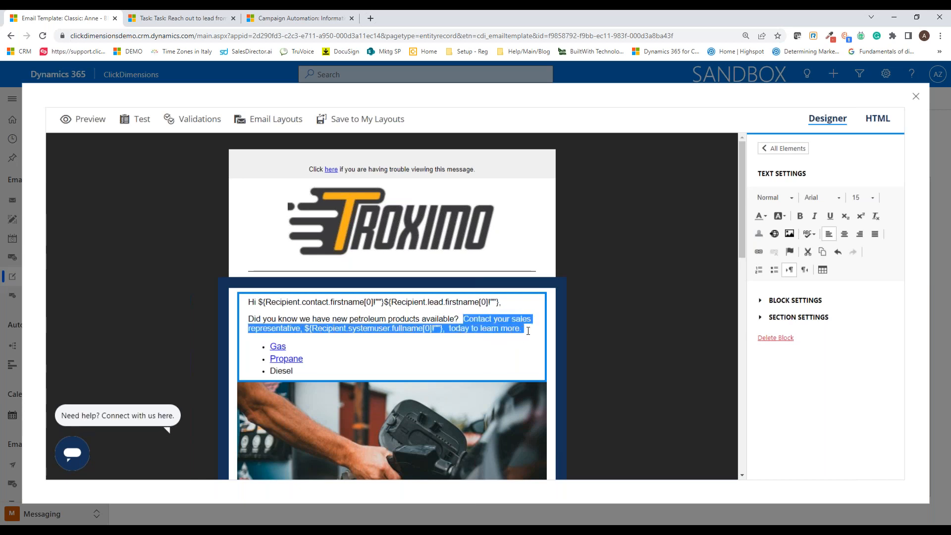
left_click(325, 335)
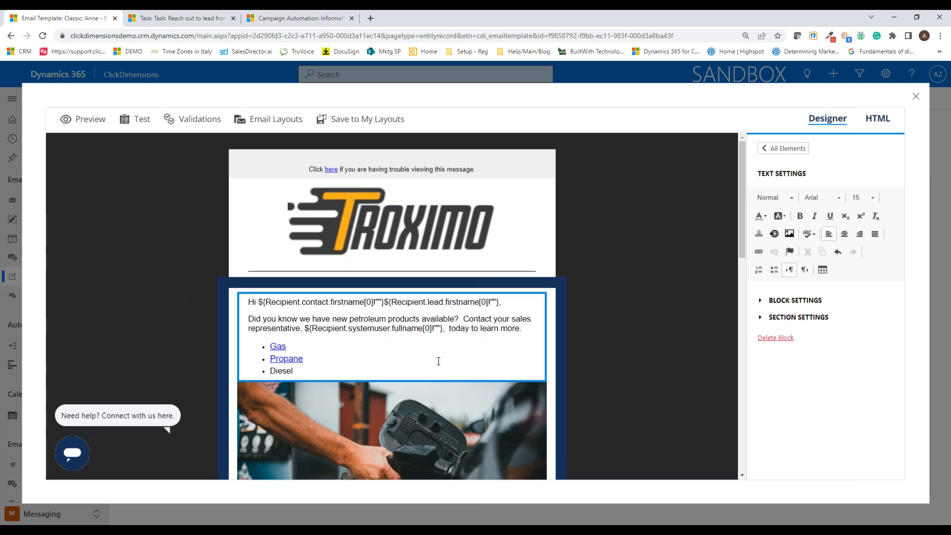
left_click(632, 318)
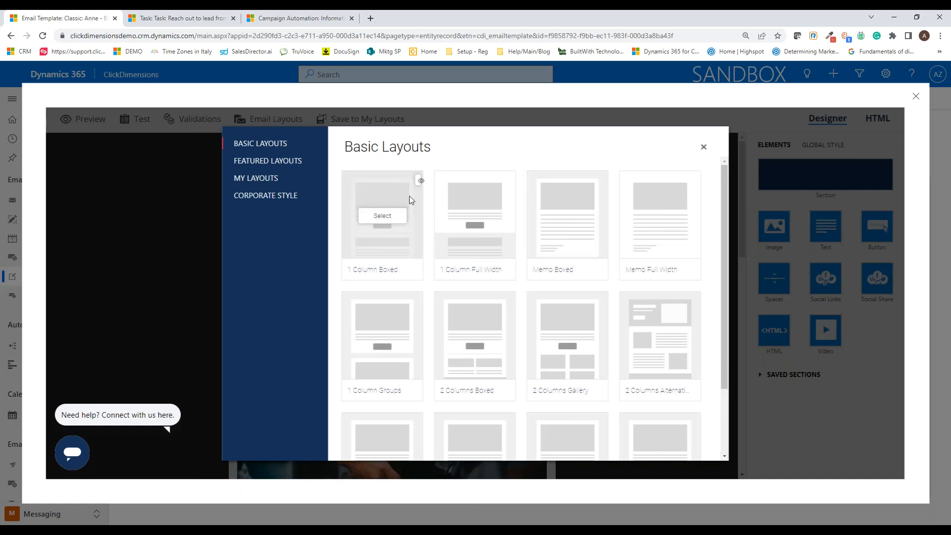
Step: Browse the Basic, Featured and My Layouts galleries for the email, and close them without choosing a layout
mouse_move(676, 255)
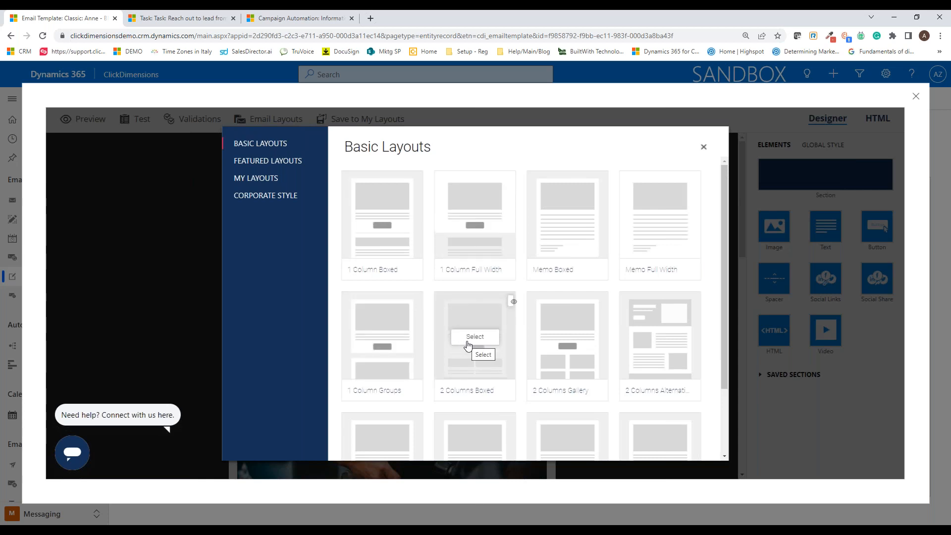
scroll(448, 346, "down", 2)
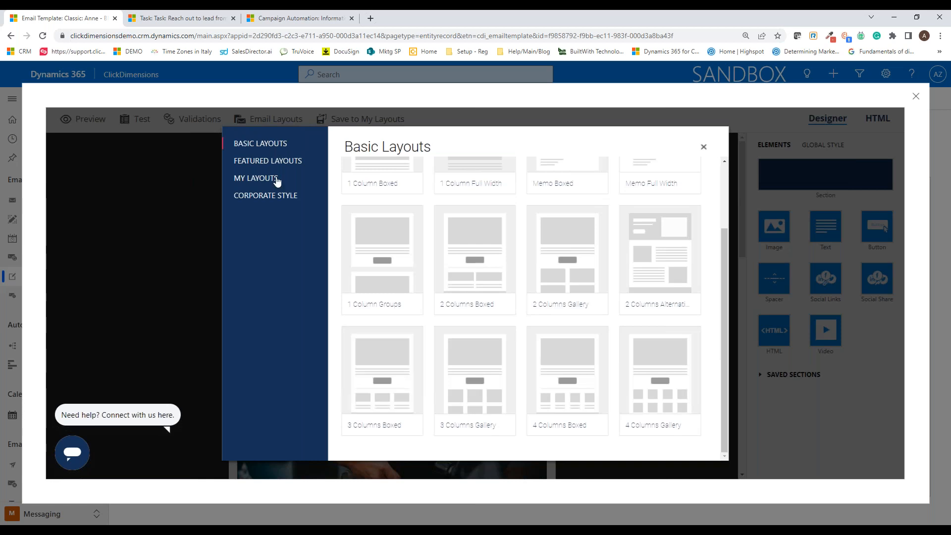
left_click(267, 163)
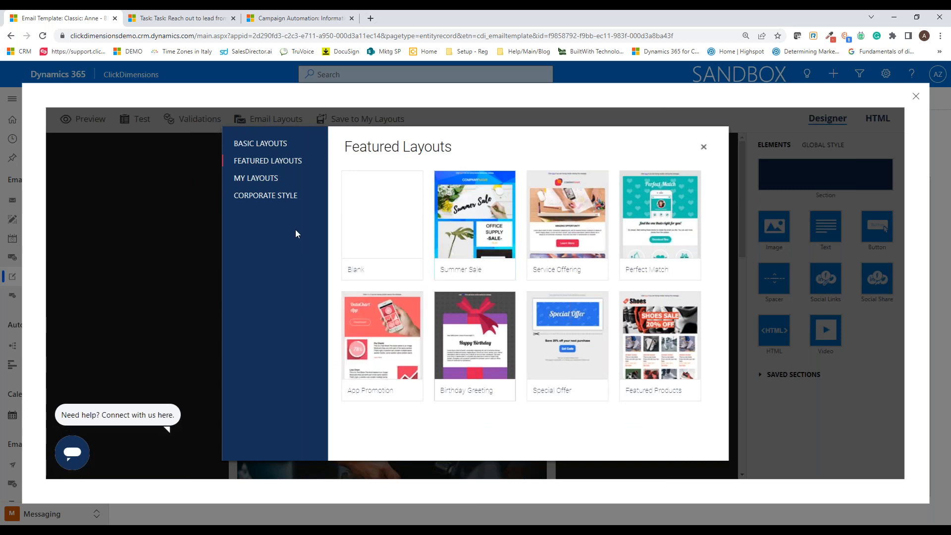
left_click(250, 181)
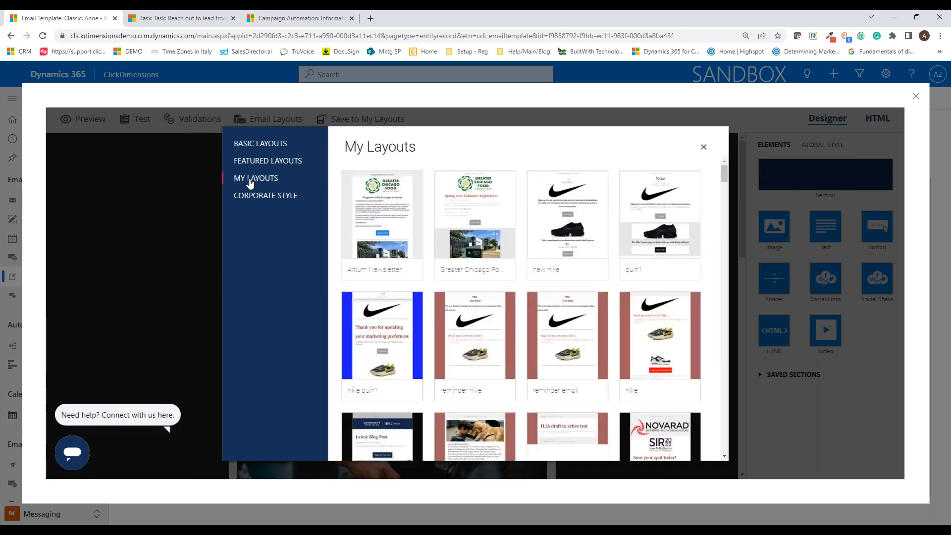
scroll(435, 299, "down", 6)
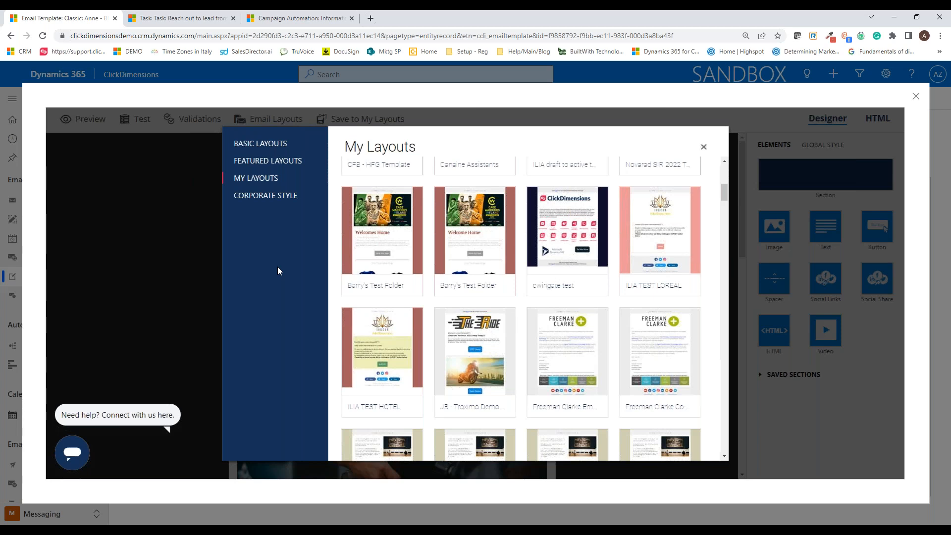
left_click(703, 146)
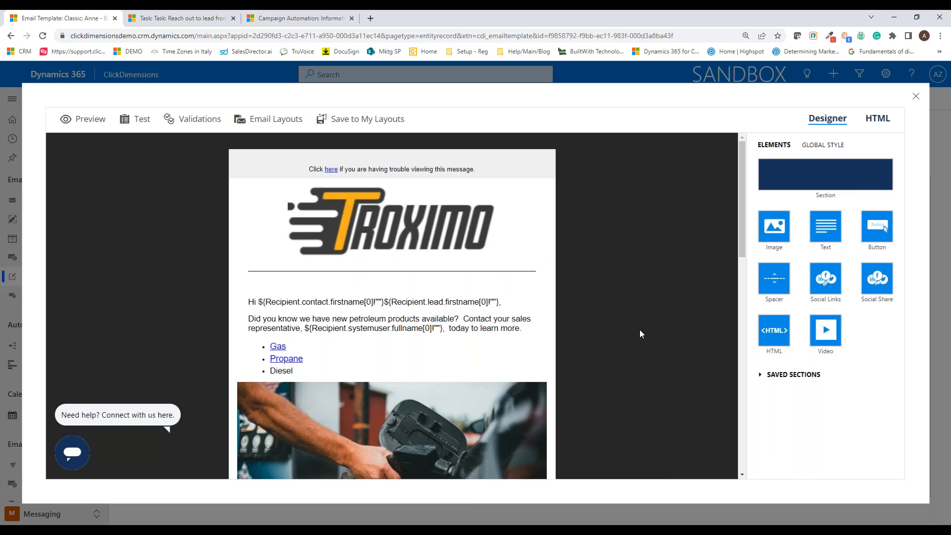
Step: Browse the Image Manager folders for a replacement for the fuel-pump image, and close it without choosing one
scroll(640, 334, "down", 2)
left_click(483, 335)
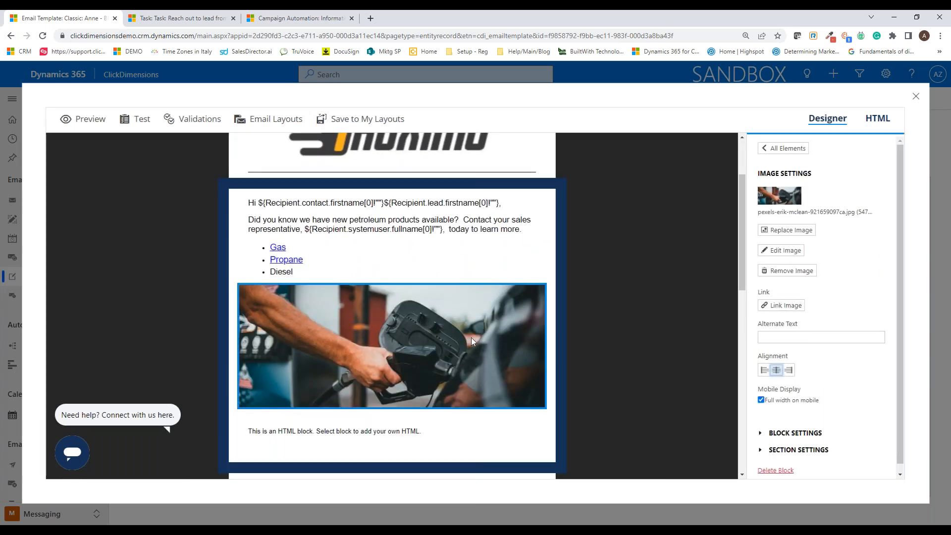
left_click(774, 230)
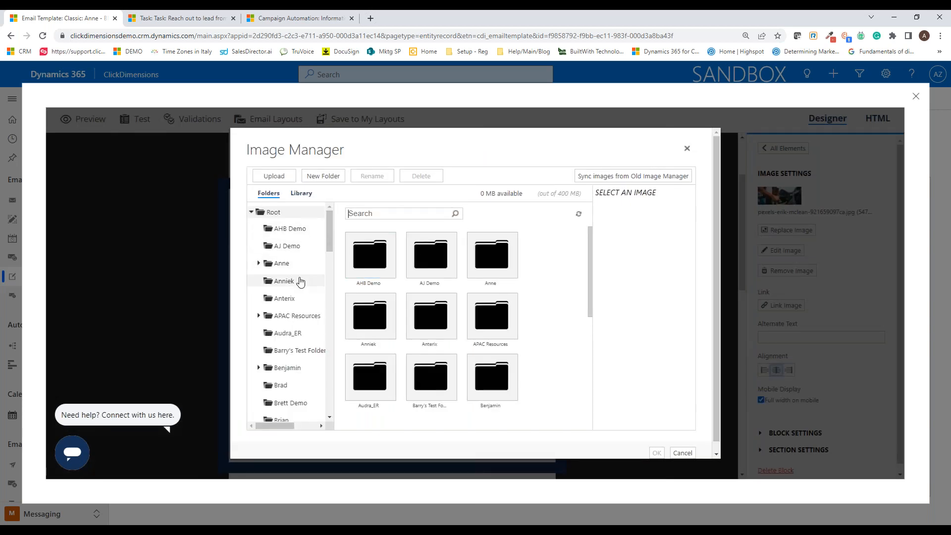
left_click(281, 263)
scroll(493, 303, "down", 3)
left_click(422, 315)
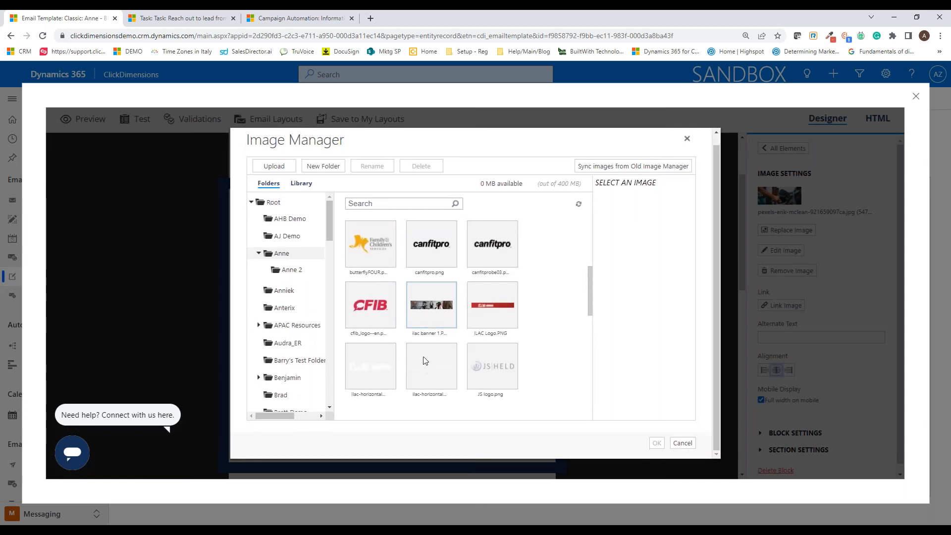
scroll(421, 315, "up", 3)
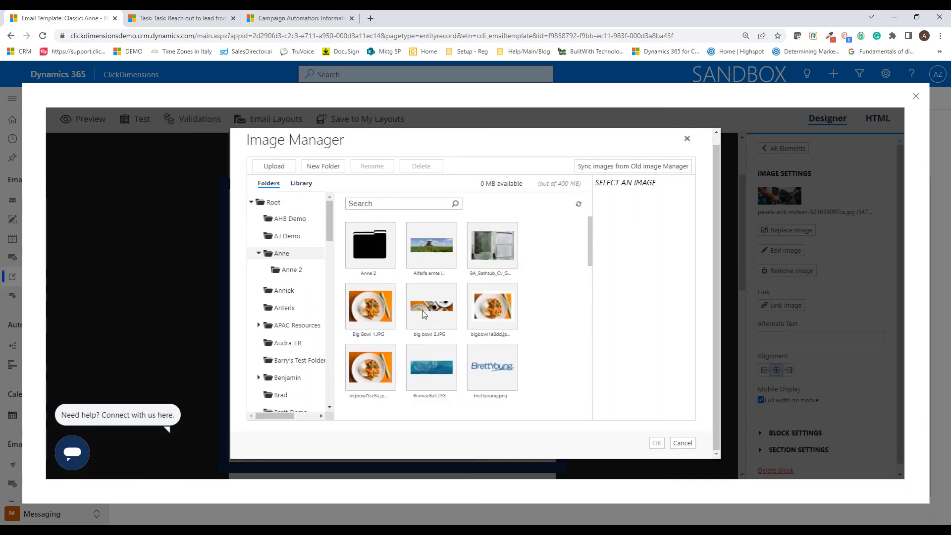
left_click(688, 138)
Step: View the link types available for the fuel-pump image, then close the link settings without inserting a link and deselect the image
scroll(435, 240, "up", 2)
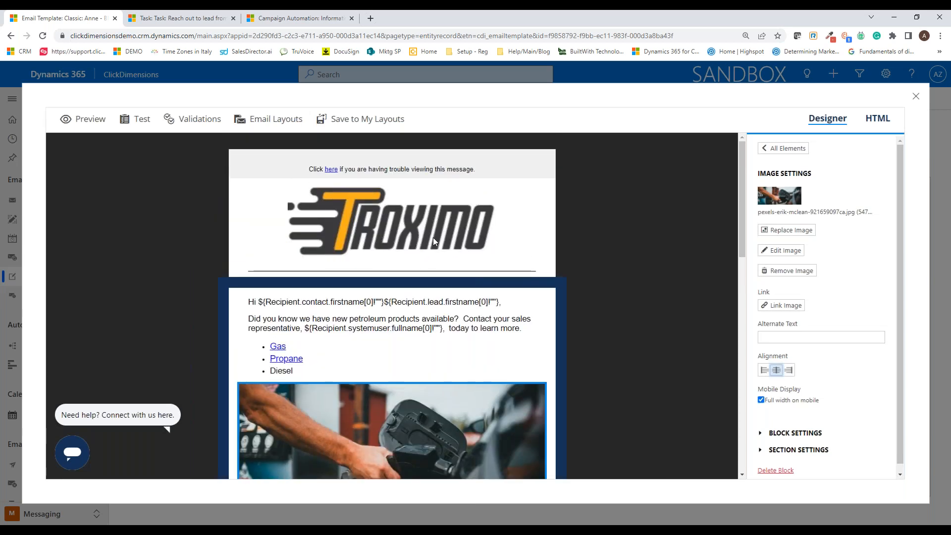
scroll(637, 319, "down", 3)
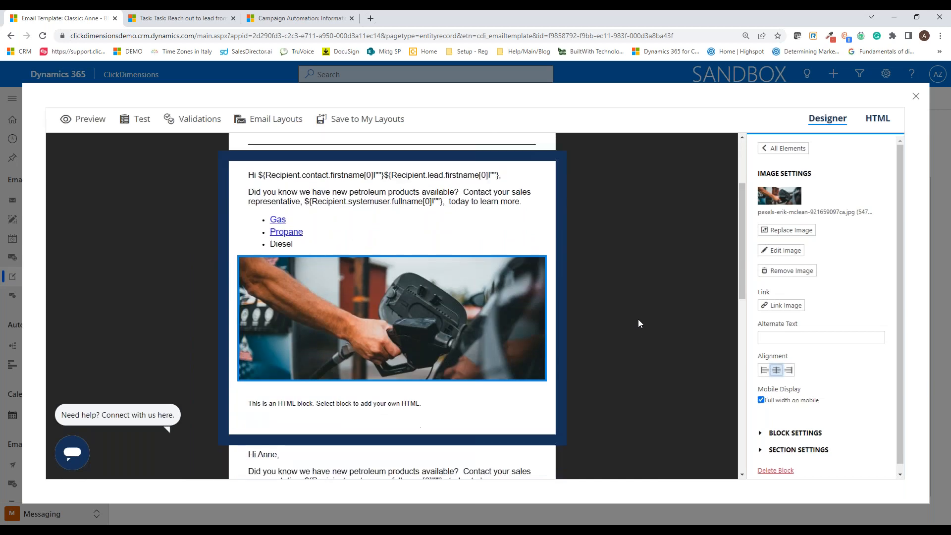
left_click(782, 305)
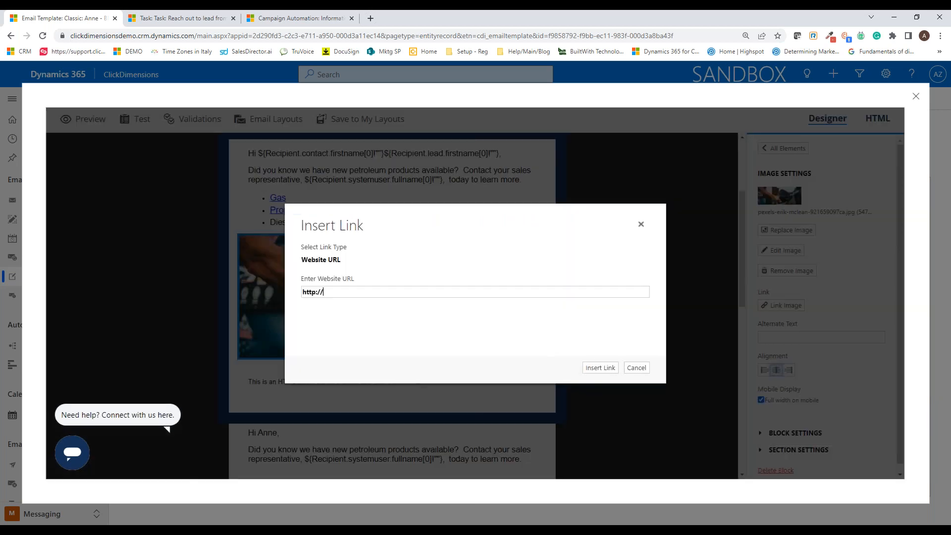
left_click(354, 266)
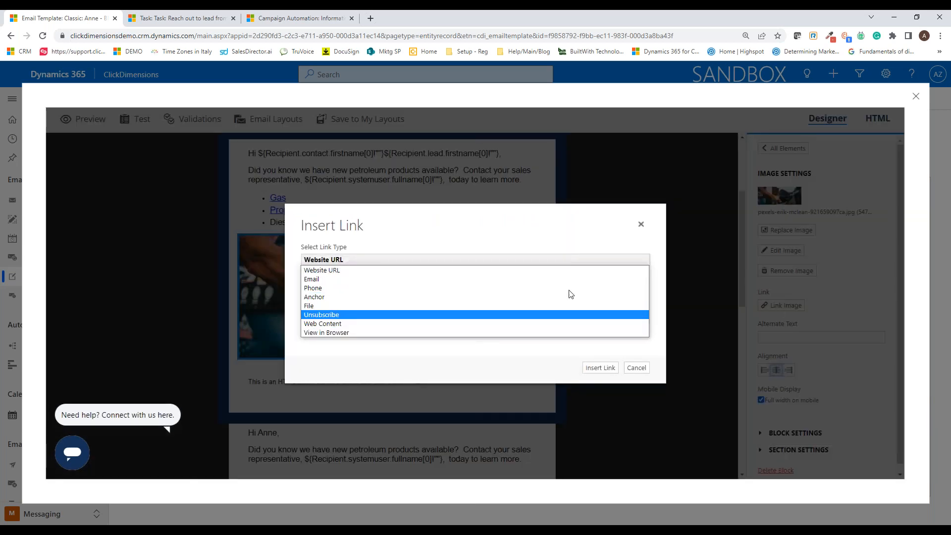
left_click(641, 223)
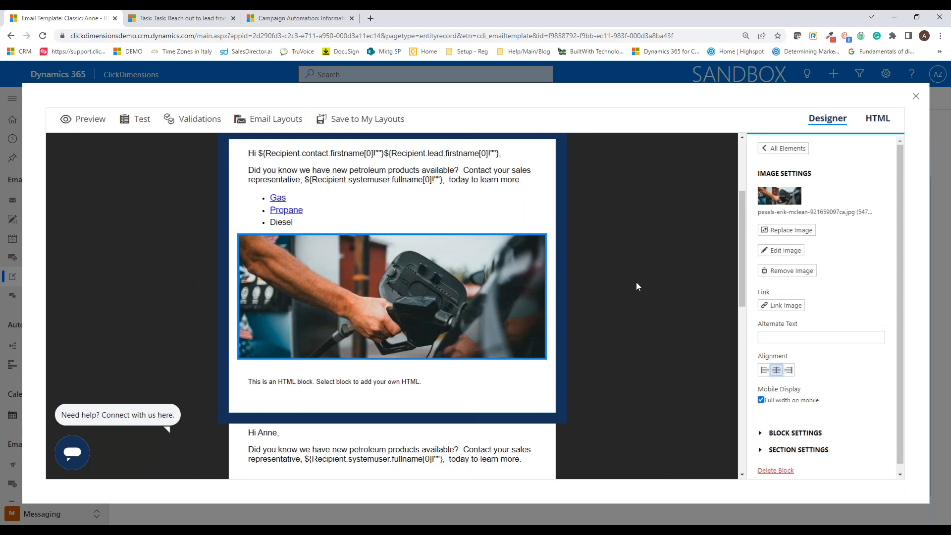
left_click(636, 281)
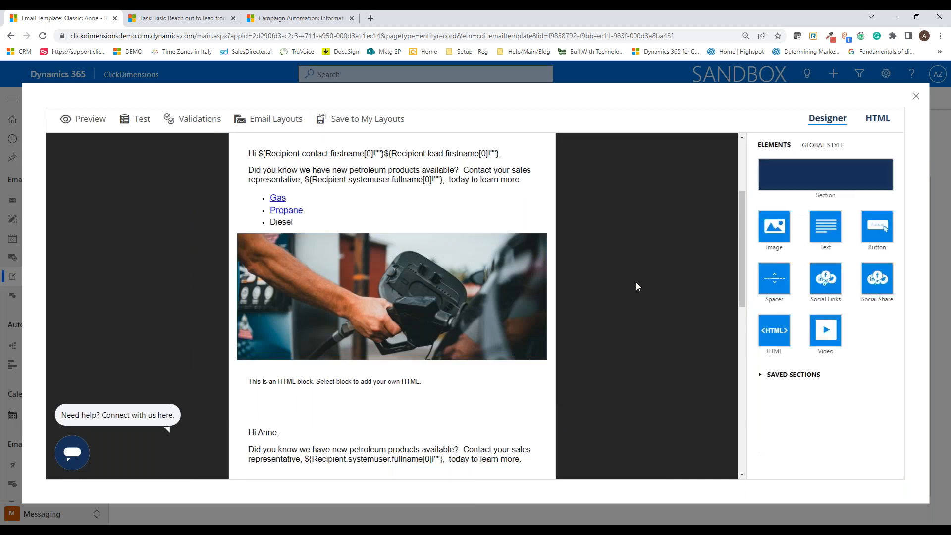
Step: Select the whole section containing the Propane button and open a Contact display condition for it
scroll(636, 281, "down", 4)
left_click(545, 281)
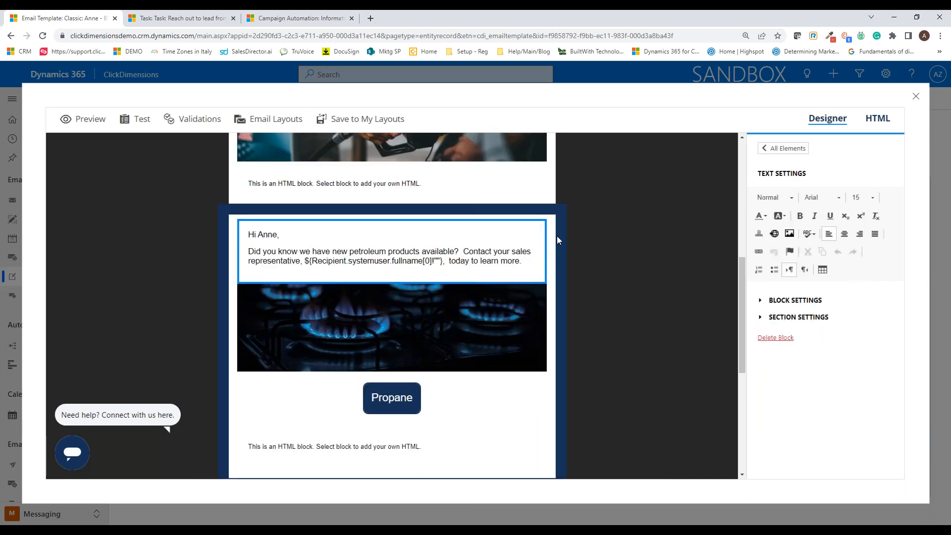
left_click(560, 236)
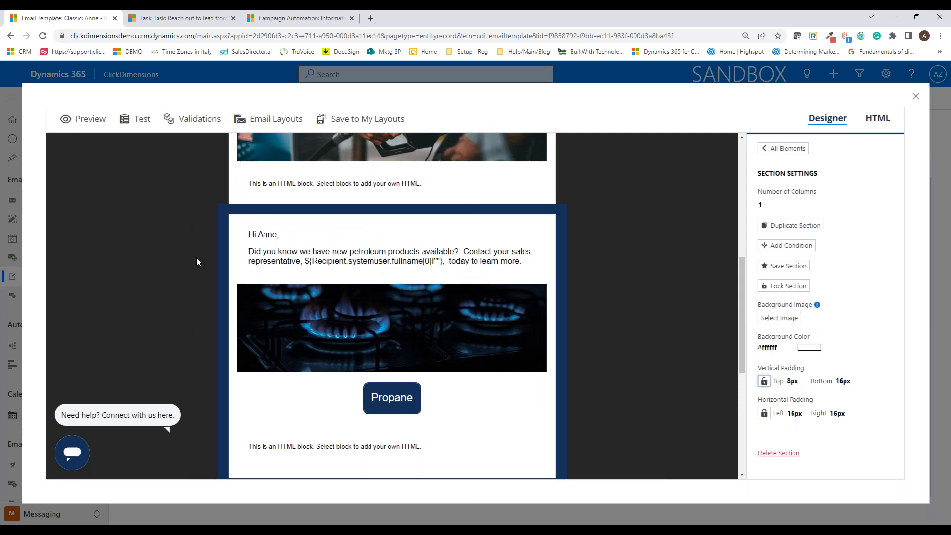
scroll(198, 257, "up", 10)
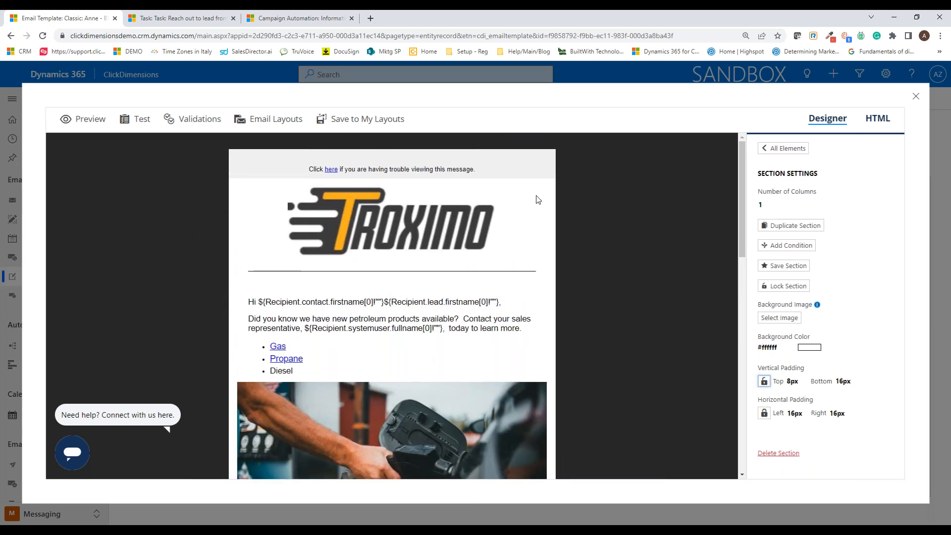
scroll(637, 314, "down", 10)
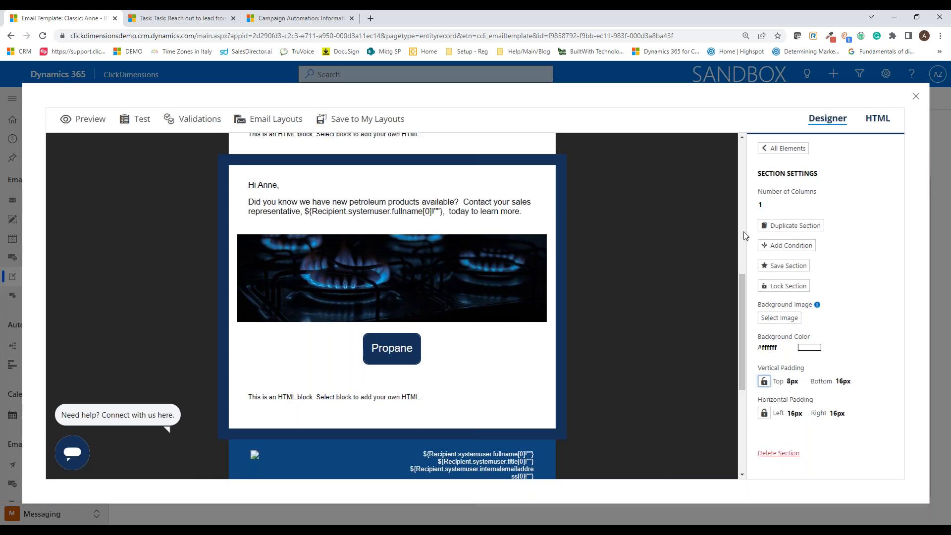
left_click(783, 246)
left_click(335, 265)
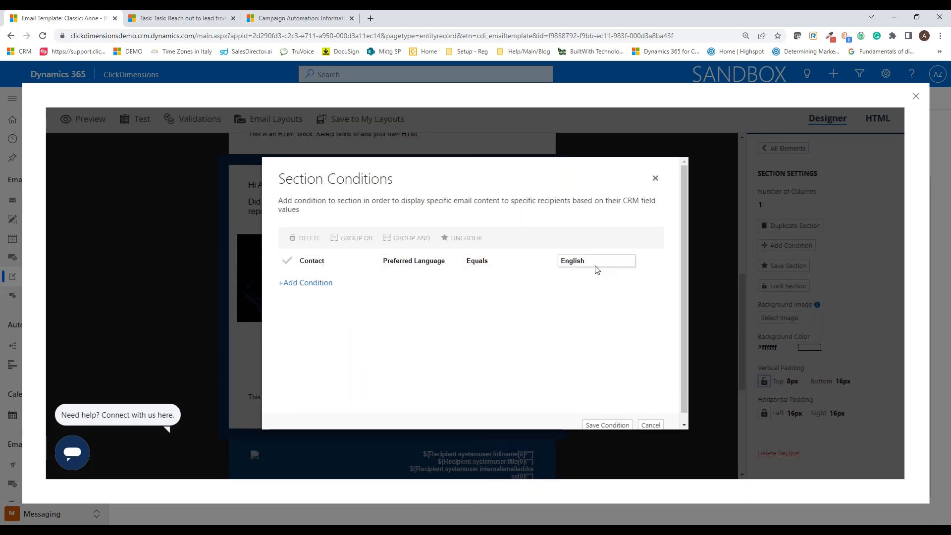
Step: Set the Propane section's contact condition to Product Designation Equals Gas, save it, and deselect the section
left_click(414, 261)
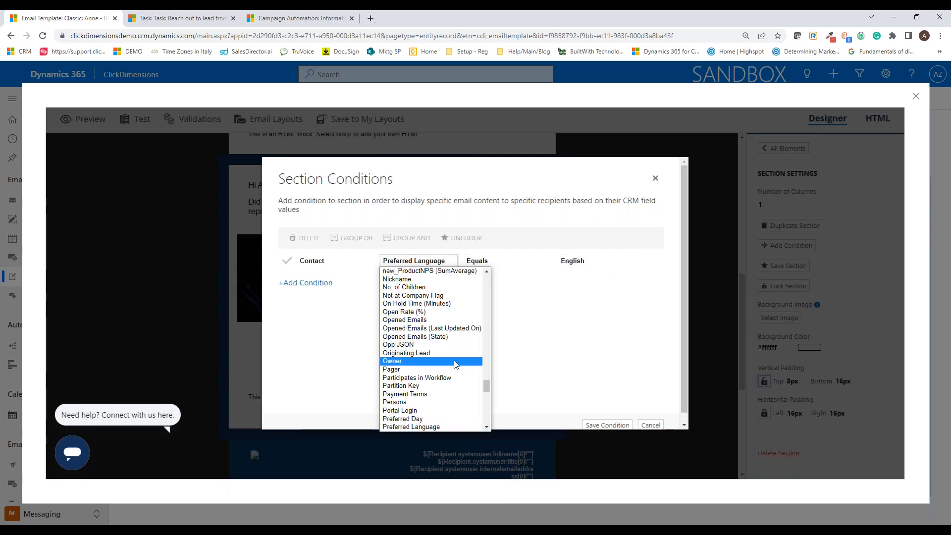
scroll(456, 388, "down", 2)
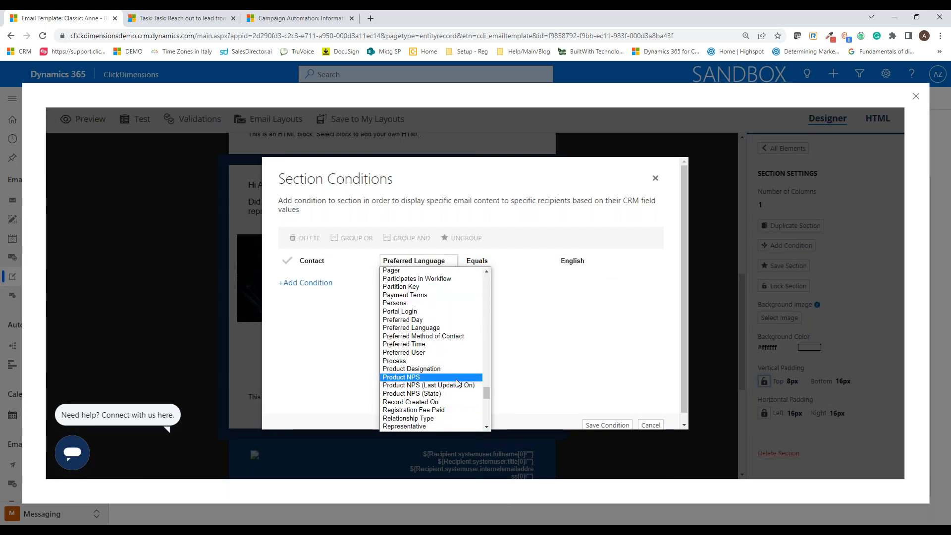
left_click(461, 369)
left_click(484, 263)
left_click(483, 273)
left_click(562, 262)
left_click(562, 262)
left_click(568, 290)
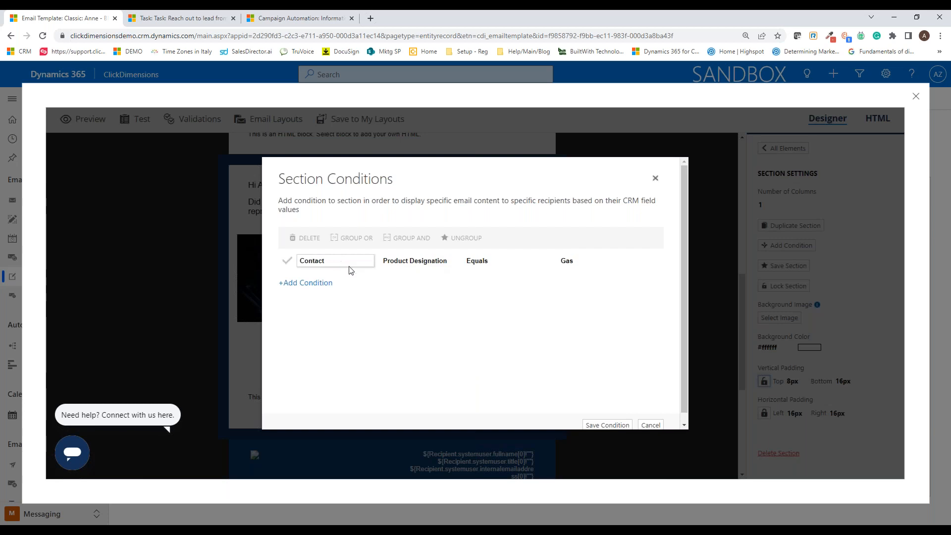
left_click(590, 425)
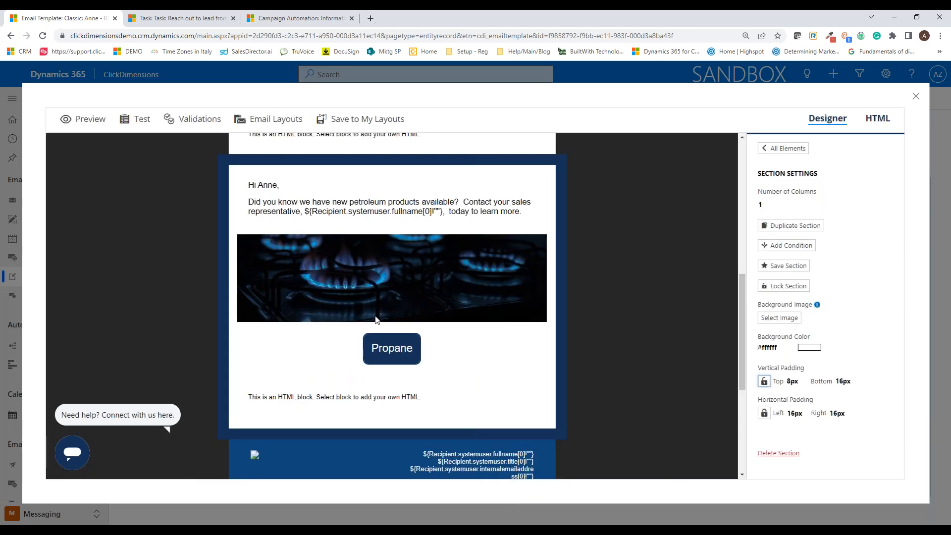
scroll(471, 335, "up", 6)
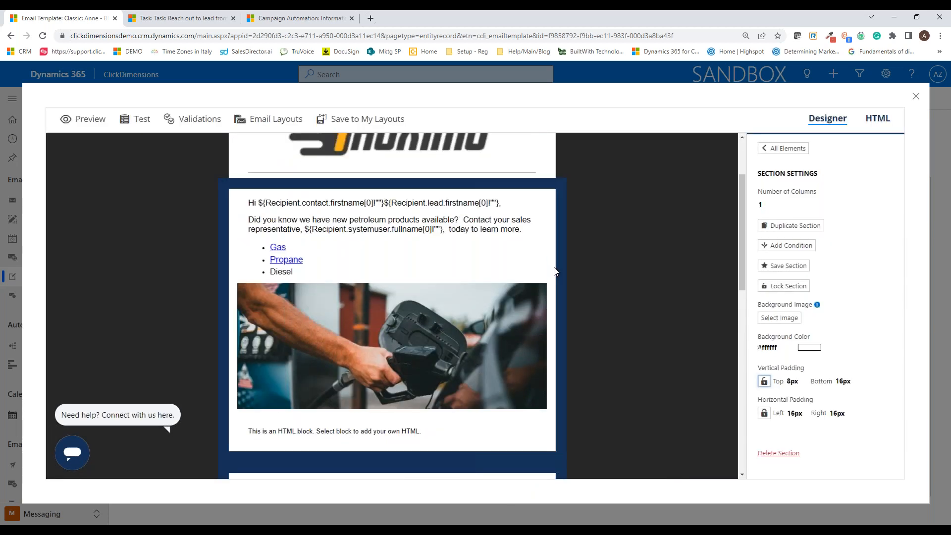
left_click(617, 295)
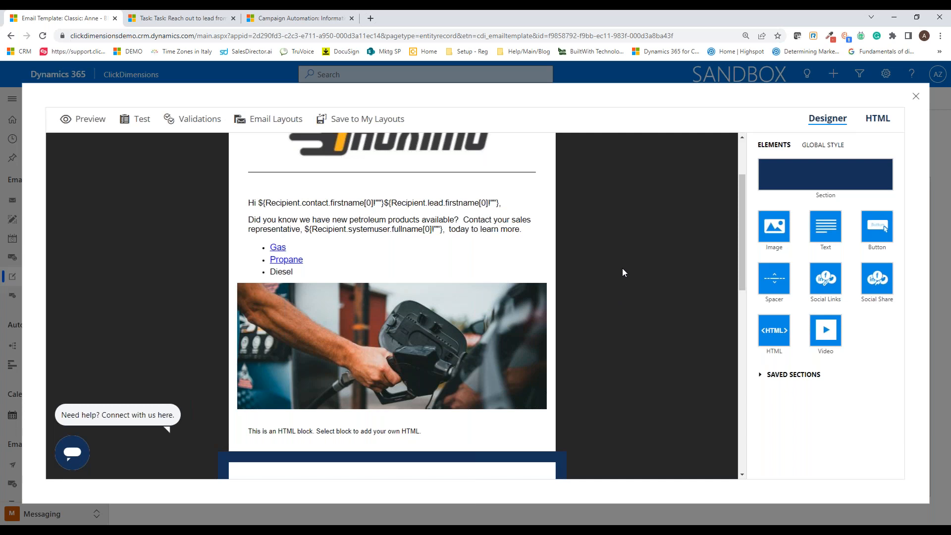
Step: Examine the settings of the social links, social share and address text blocks in the email footer
scroll(628, 276, "down", 10)
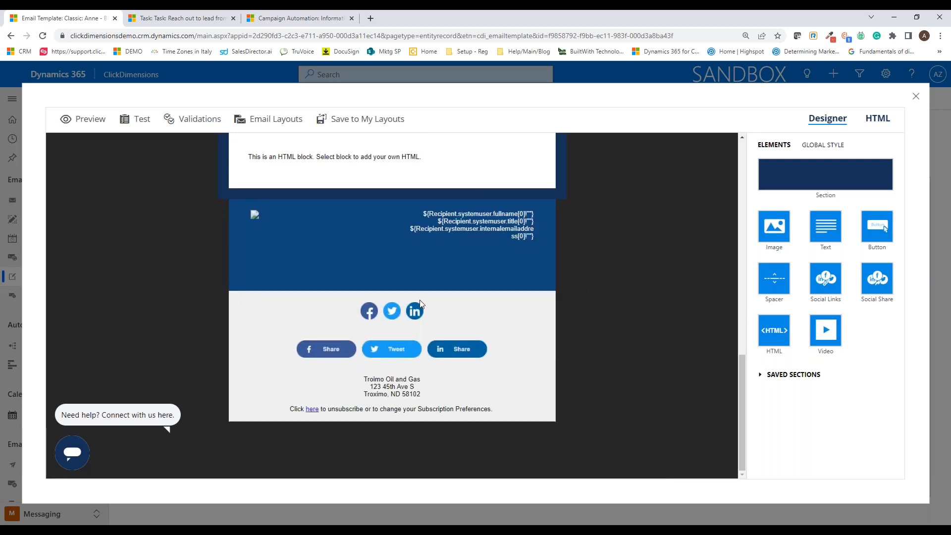
left_click(399, 316)
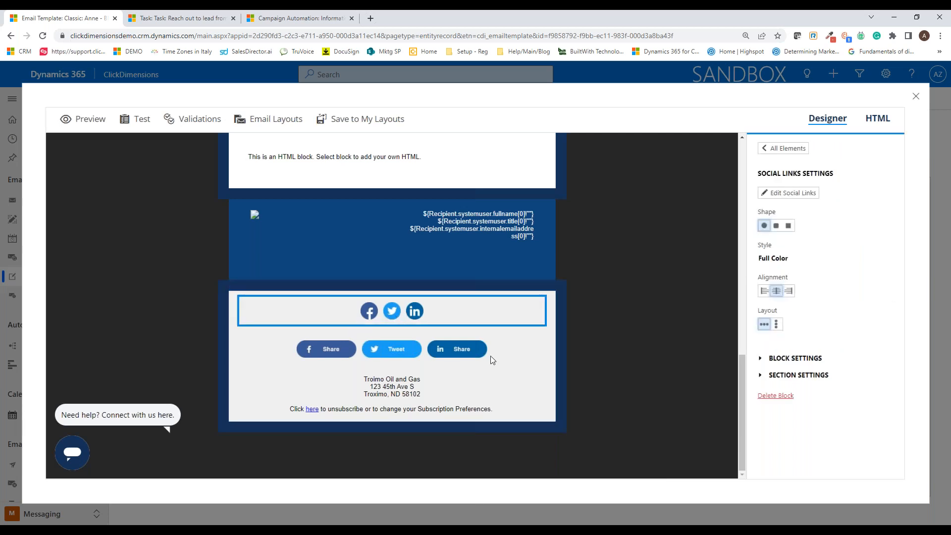
left_click(504, 357)
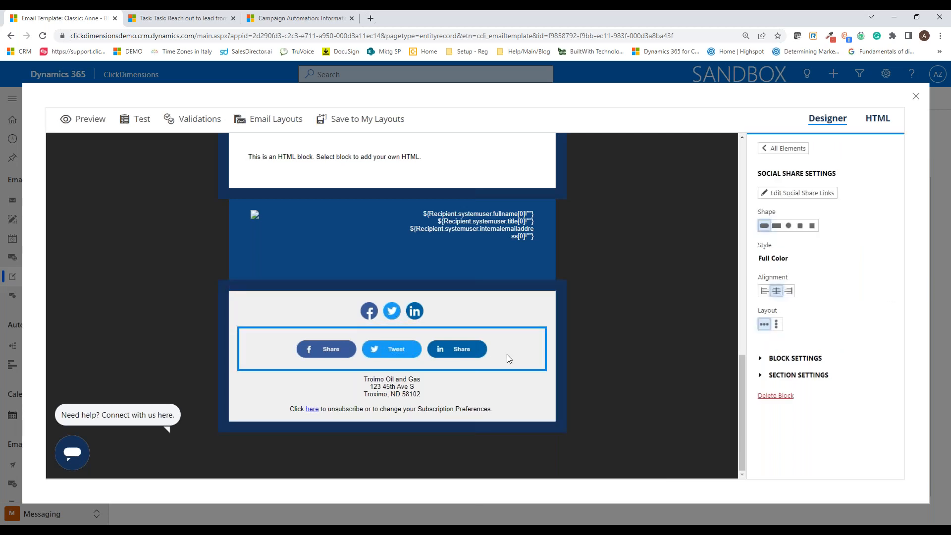
left_click(572, 309)
left_click(542, 322)
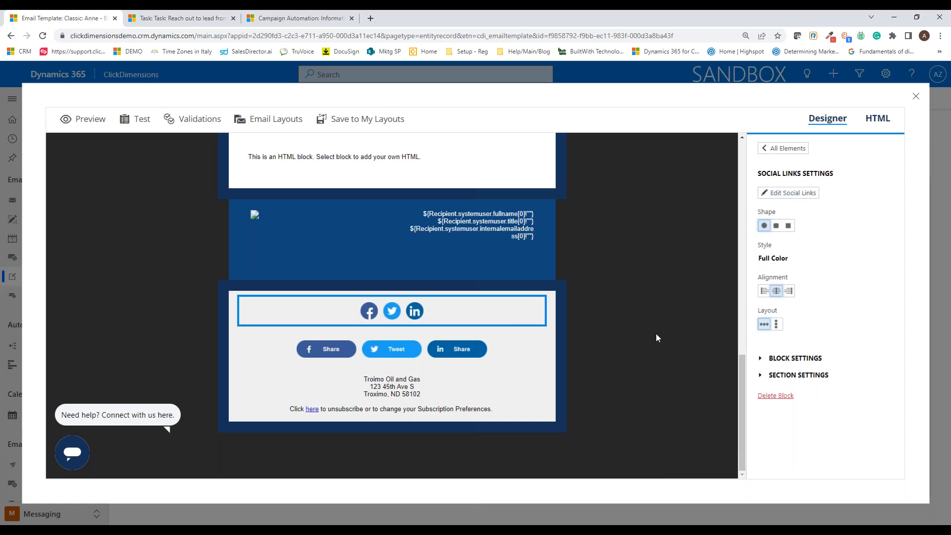
left_click(641, 343)
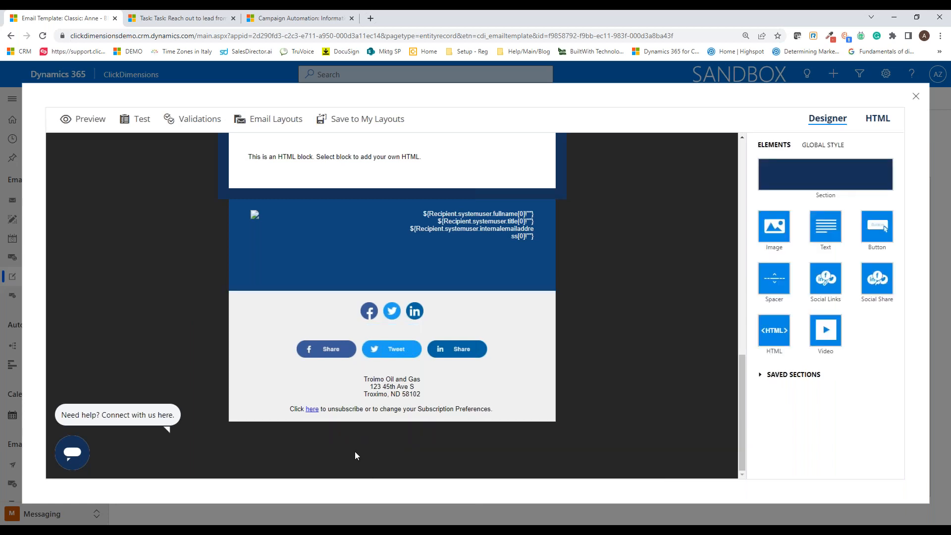
left_click(401, 390)
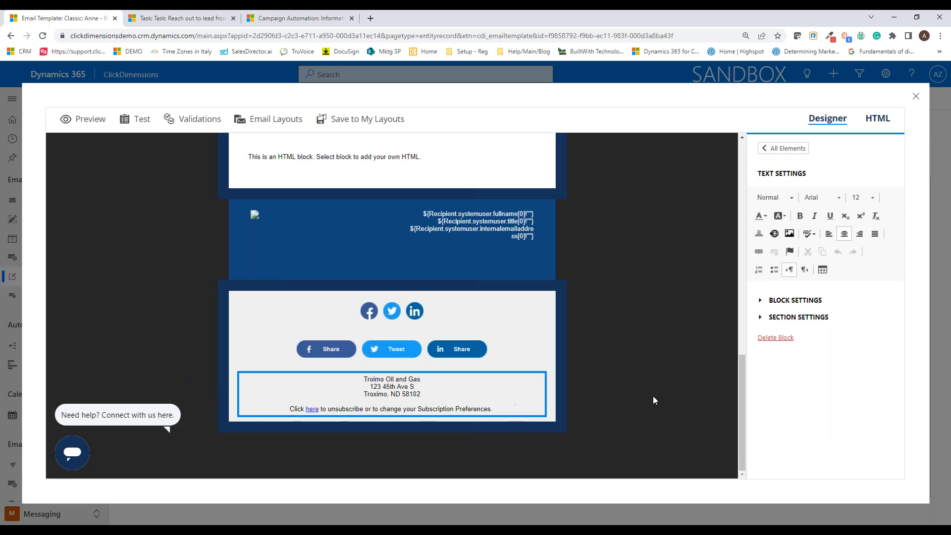
left_click(617, 405)
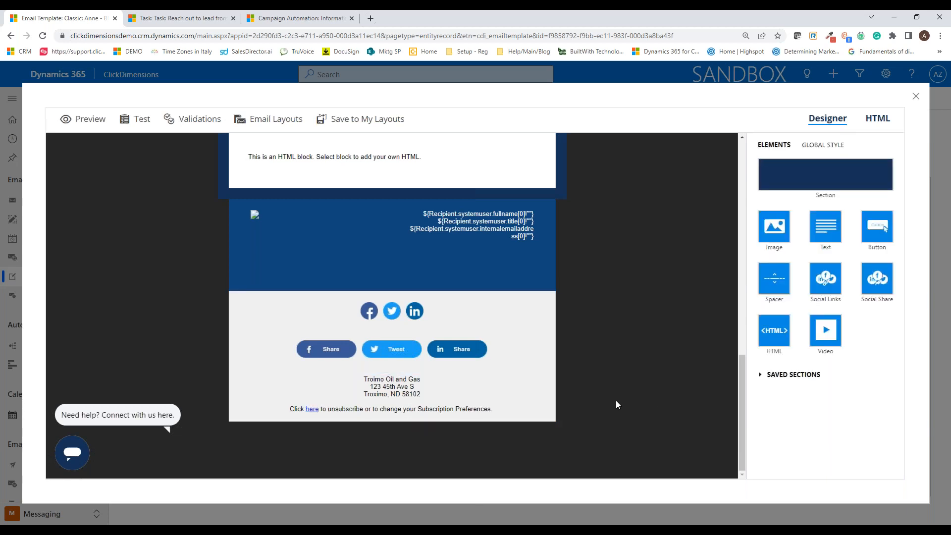
Step: Browse the saved sections available for reuse in the email without adding any of them
scroll(688, 344, "up", 10)
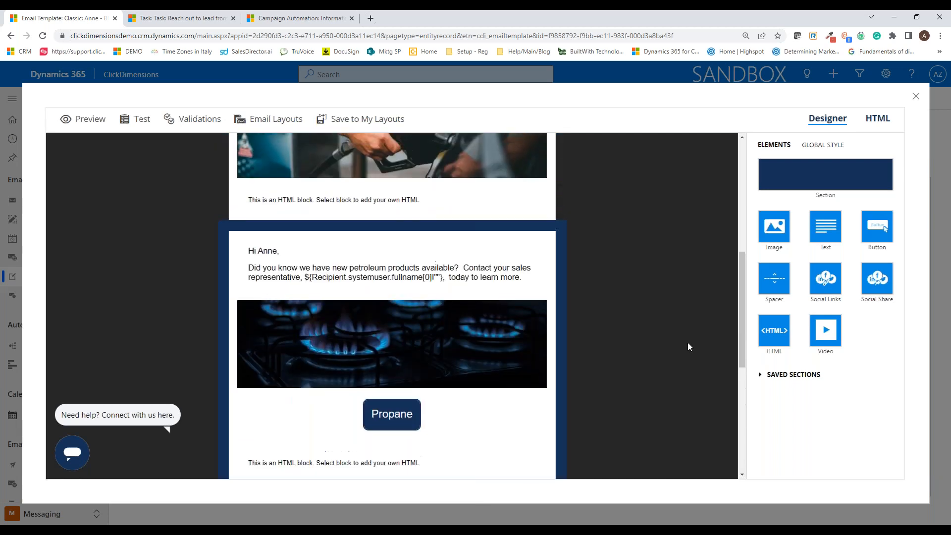
left_click(762, 375)
scroll(700, 374, "down", 3)
scroll(813, 412, "down", 1)
scroll(815, 376, "down", 3)
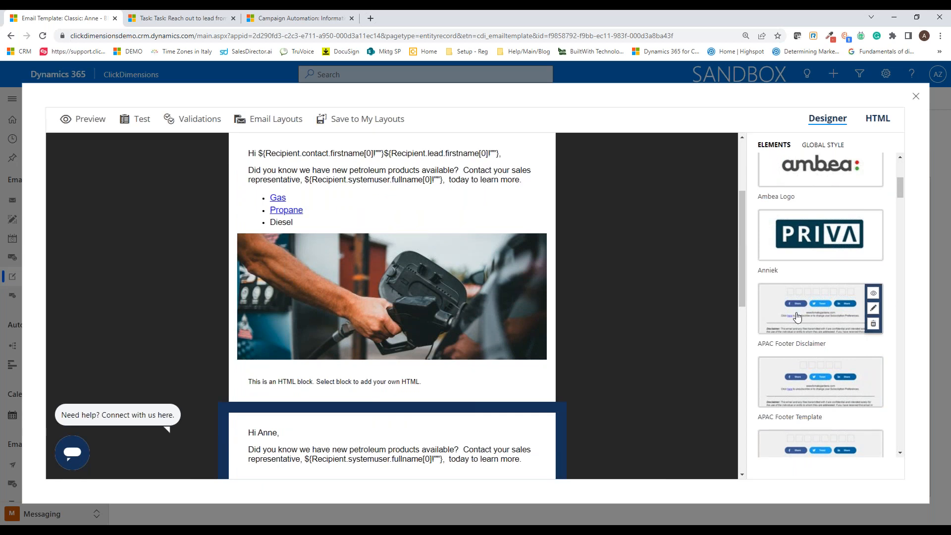
scroll(810, 344, "down", 3)
scroll(809, 348, "down", 2)
left_click_drag(795, 207, 842, 204)
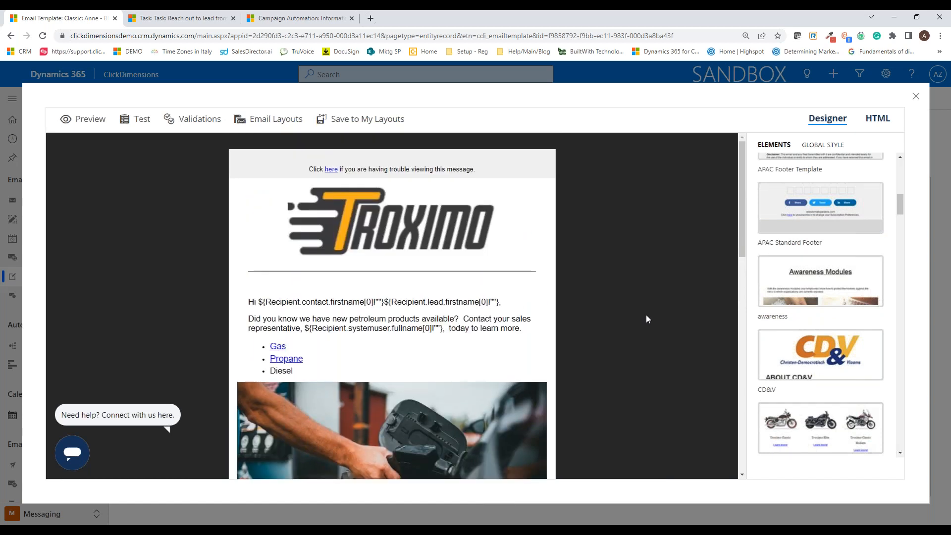
Step: Run the email validations and examine the Freemarker, Spam Test and Conditional Sections details
left_click(186, 119)
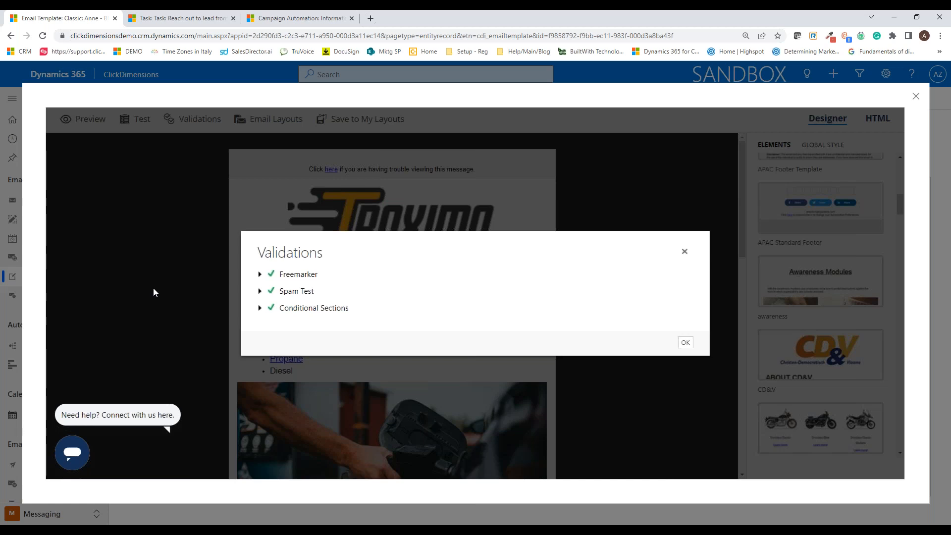
left_click(260, 274)
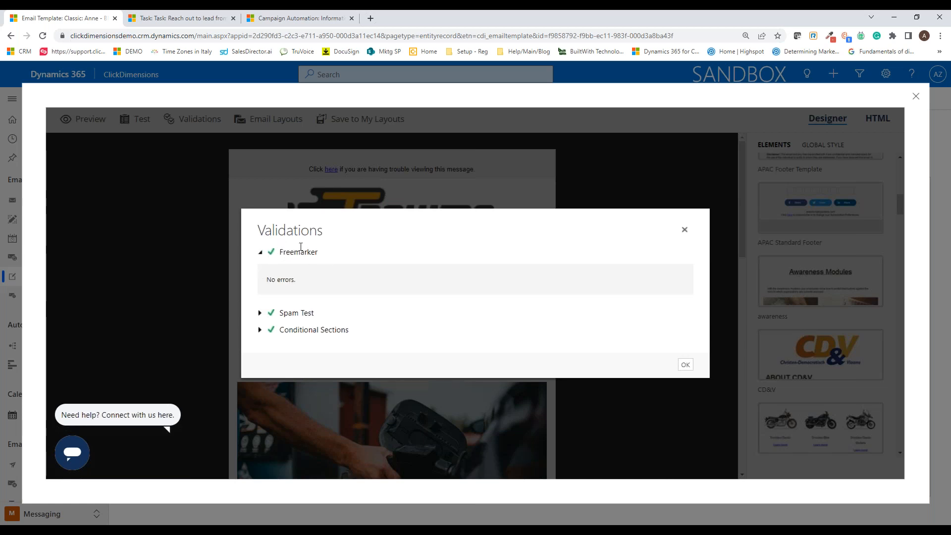
left_click(270, 313)
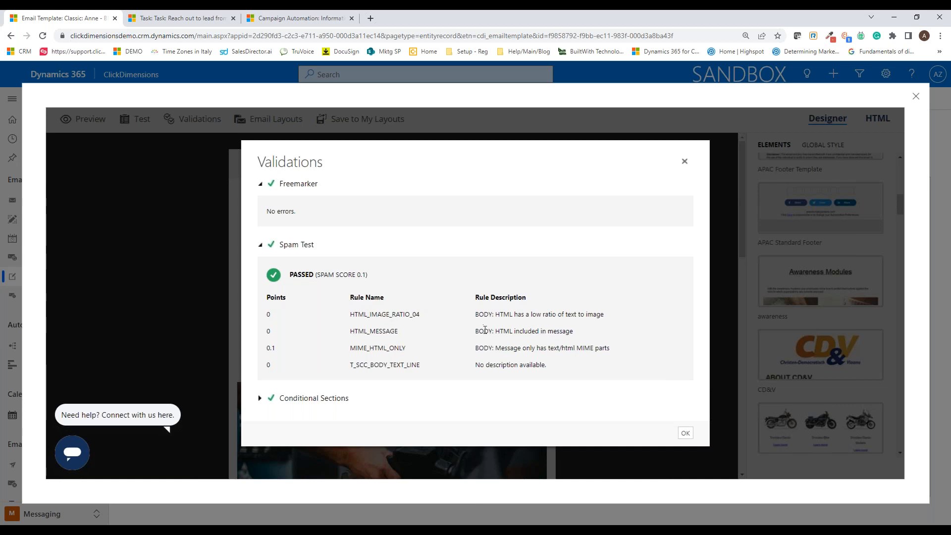
left_click(260, 398)
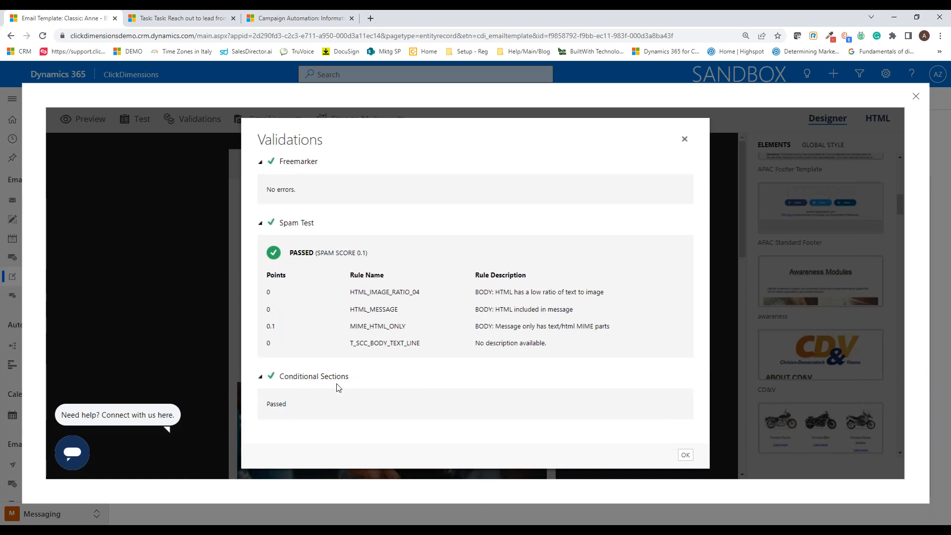
Step: Close the validation results and look at the test email options without sending a test
left_click(685, 141)
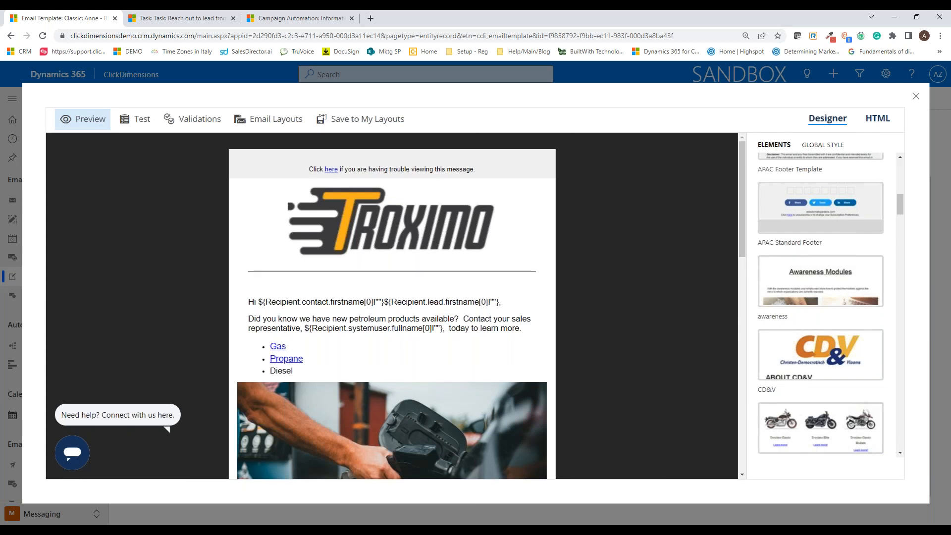
left_click(137, 119)
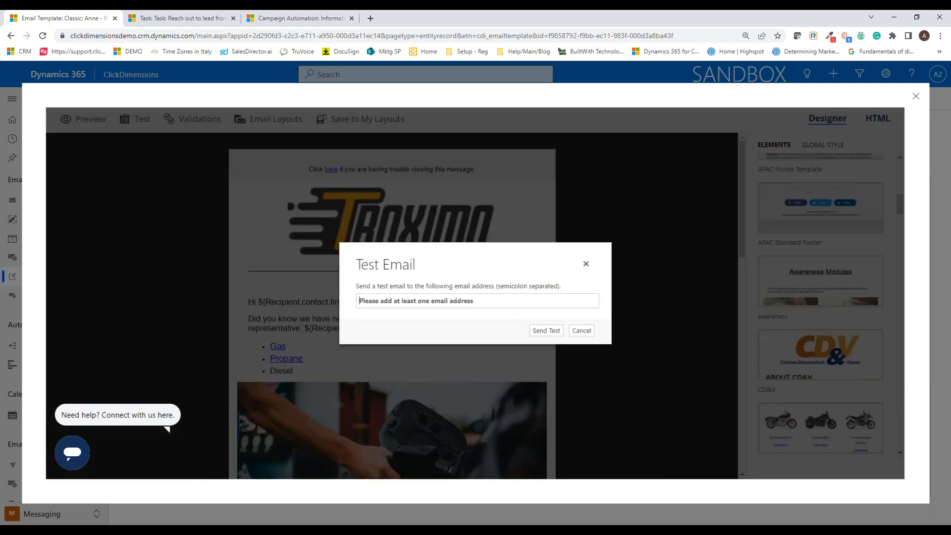
left_click(586, 264)
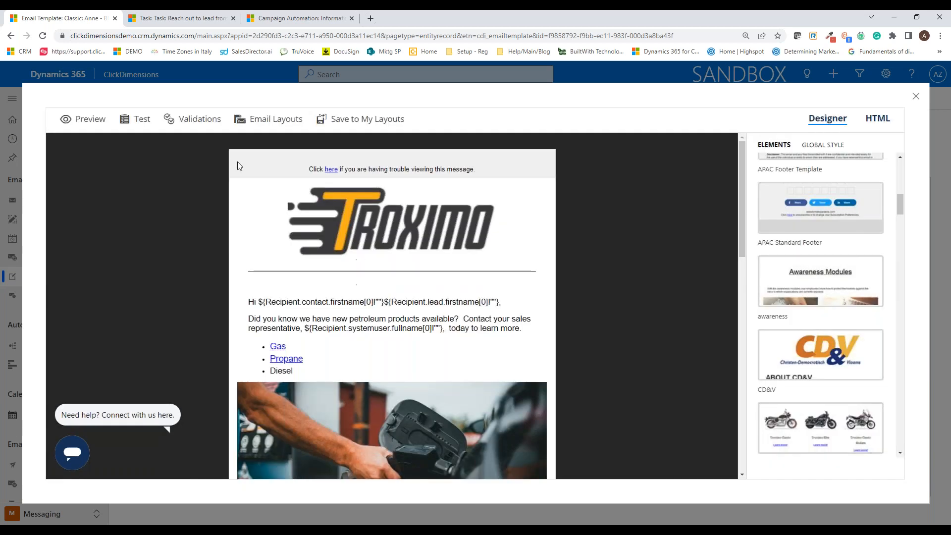
Step: Open the email preview and set an active contact found by first name as the dynamic preview recipient
left_click(78, 118)
scroll(476, 327, "down", 3)
scroll(472, 325, "up", 3)
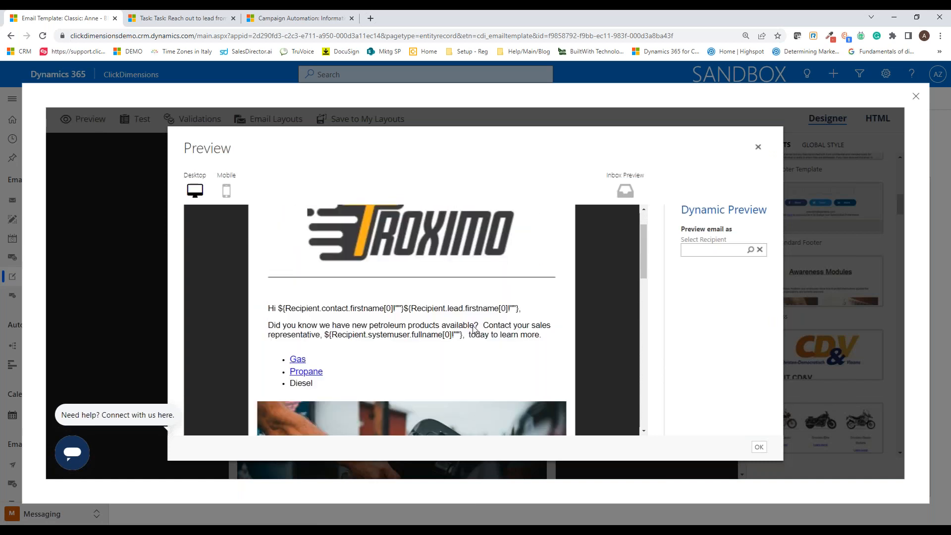
left_click(709, 252)
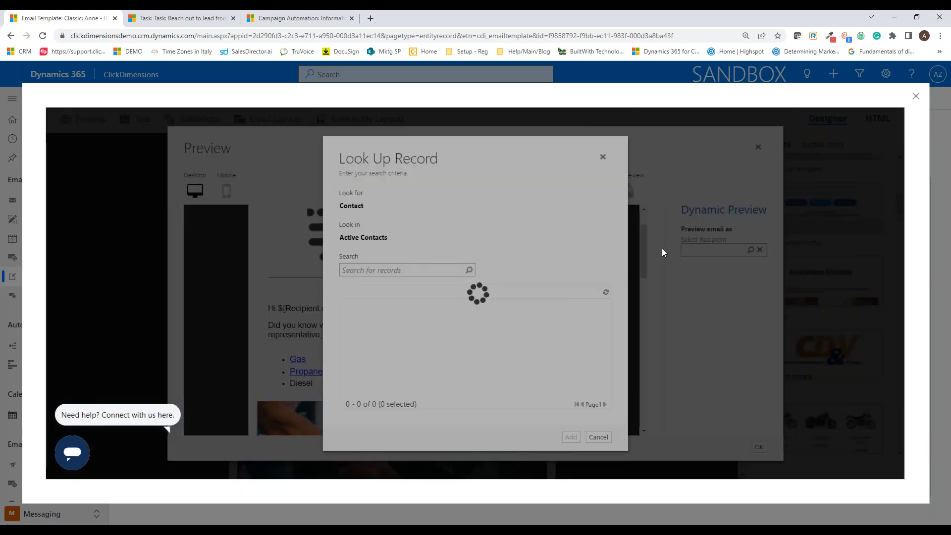
left_click(411, 272)
type("kevin")
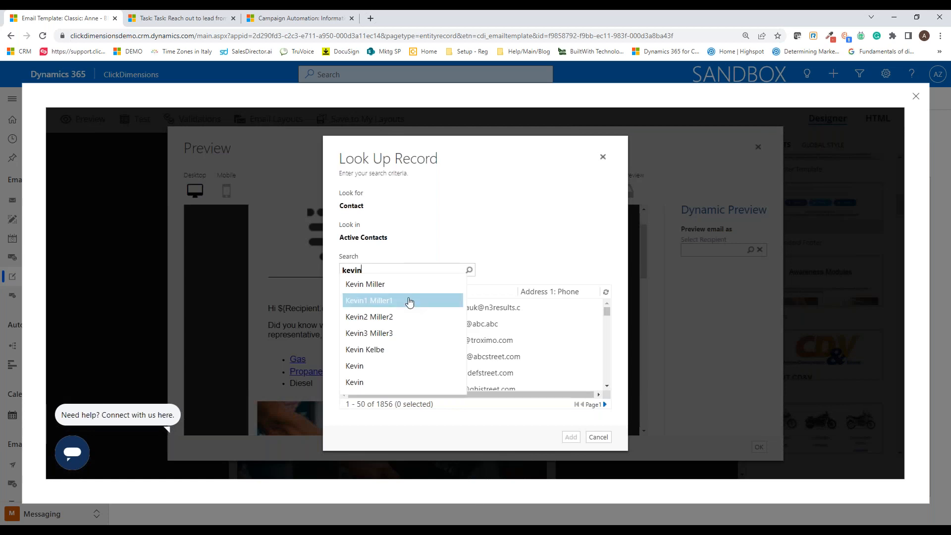
left_click(377, 284)
left_click(403, 307)
left_click(571, 437)
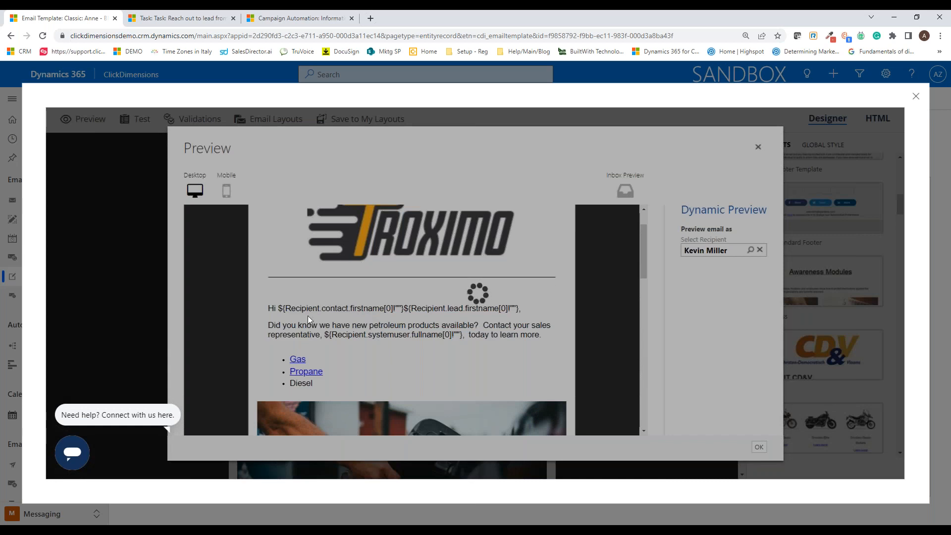
Step: Examine the personalized desktop preview, including the greeting, product list, image and sales representative's signature block
scroll(332, 313, "down", 3)
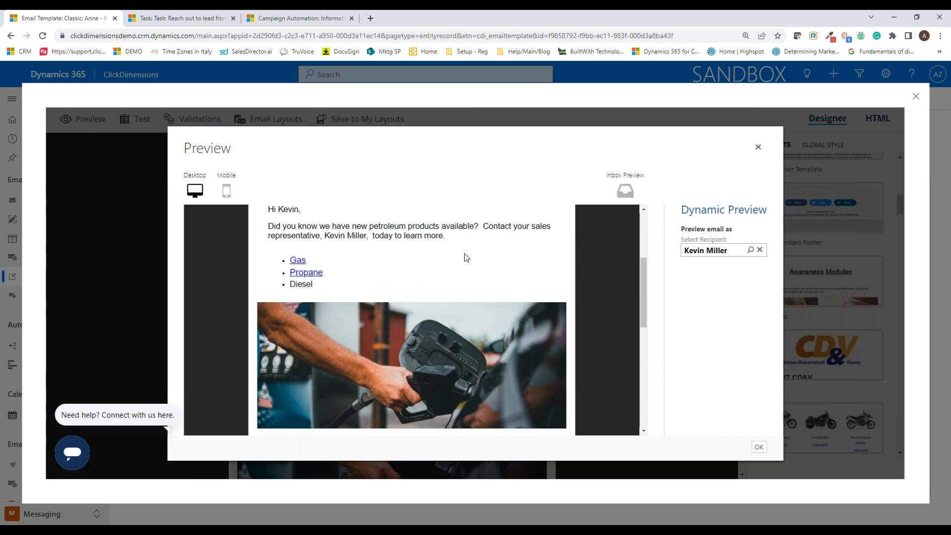
scroll(465, 256, "down", 5)
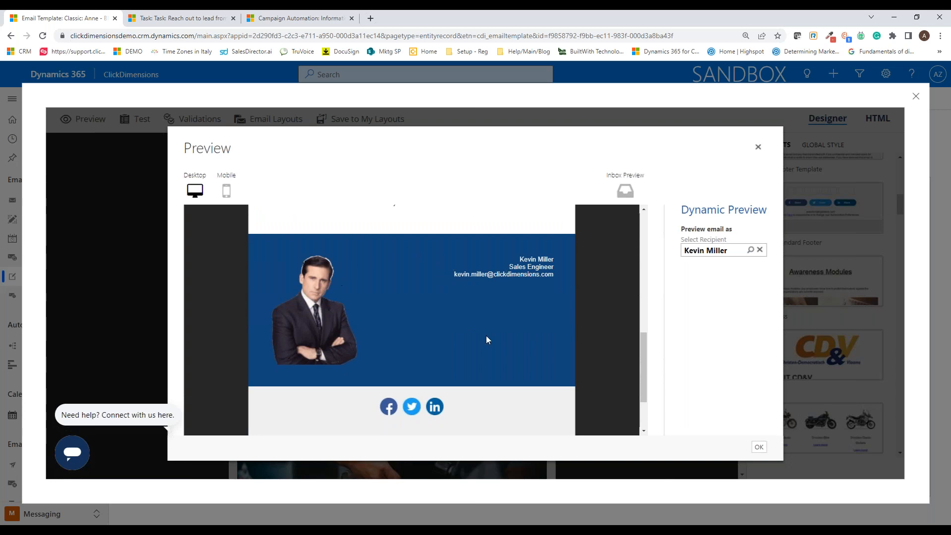
left_click_drag(513, 251, 559, 280)
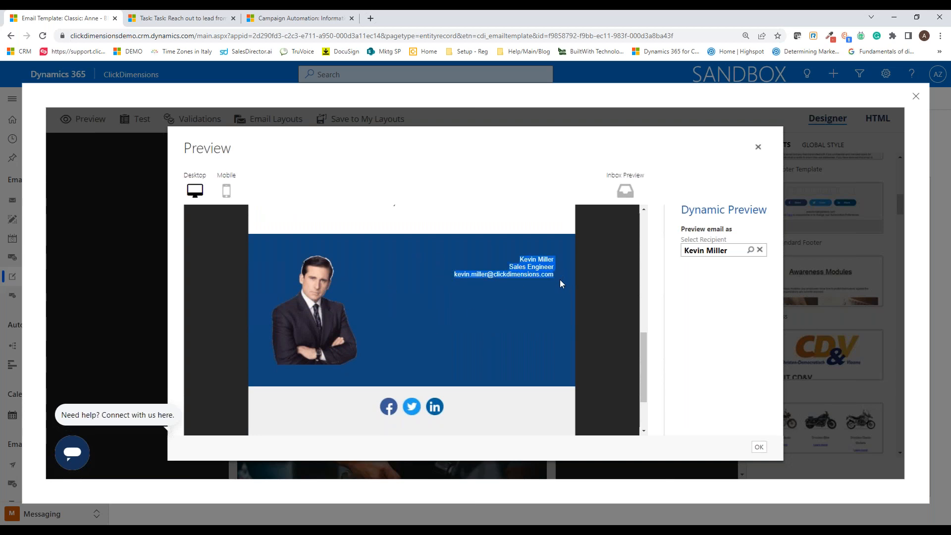
left_click(469, 341)
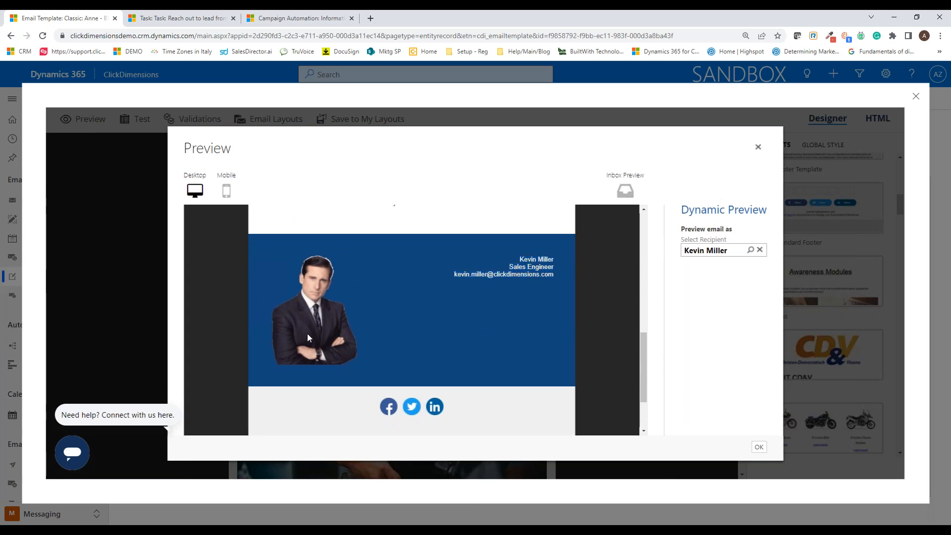
scroll(602, 347, "up", 1)
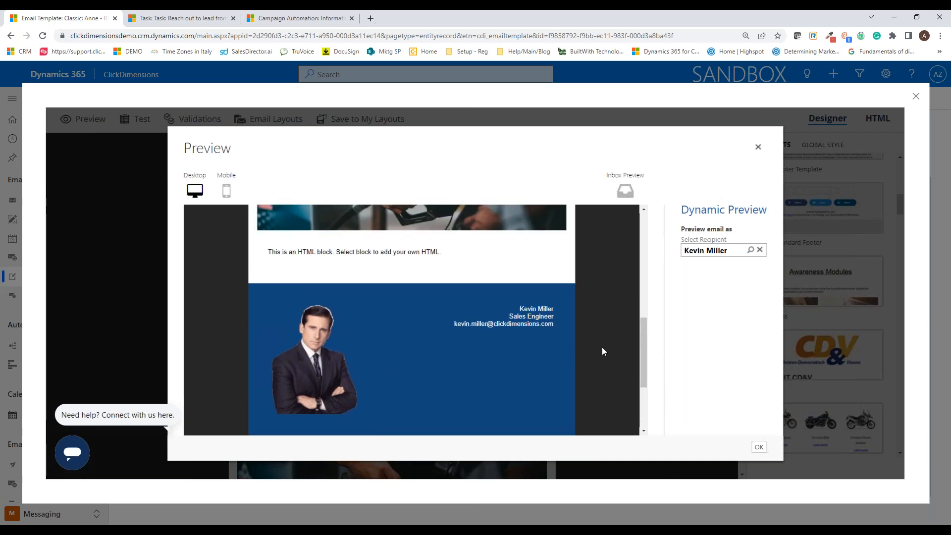
scroll(596, 339, "up", 7)
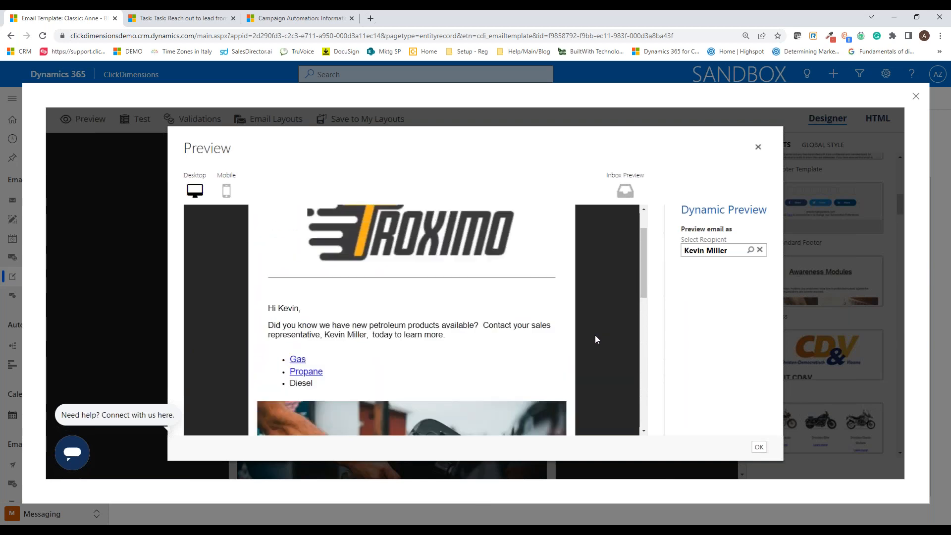
Step: Examine the personalized email in the mobile preview from header to signature block, and close the preview
left_click(228, 192)
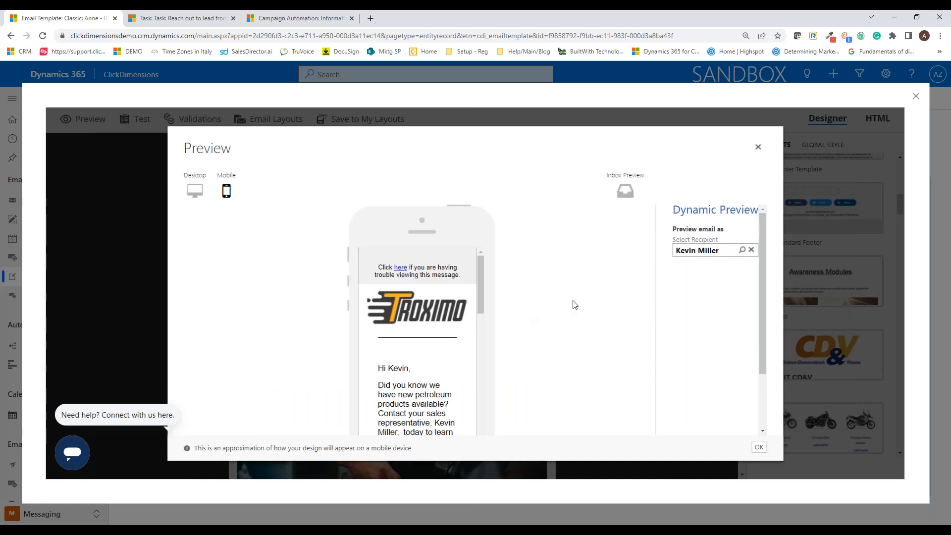
scroll(420, 336, "down", 10)
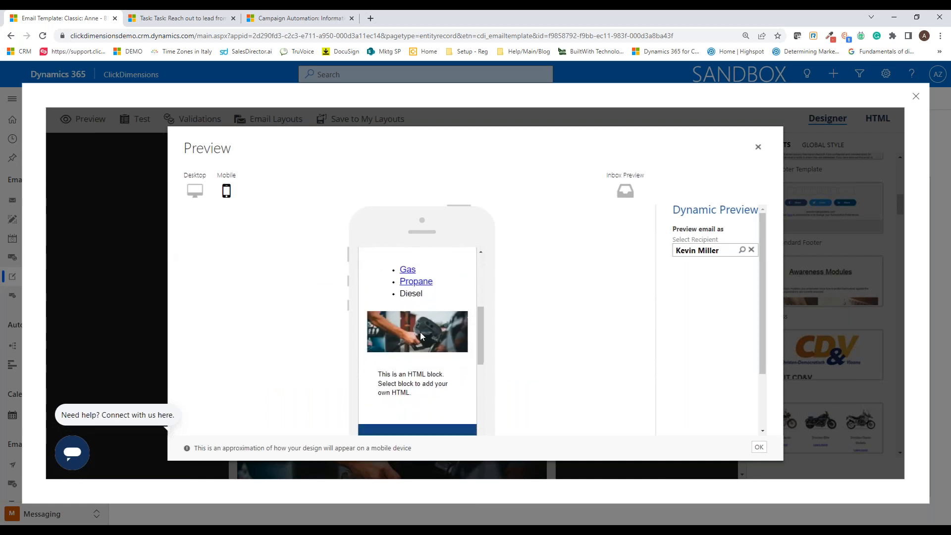
scroll(420, 332, "down", 5)
scroll(420, 332, "up", 5)
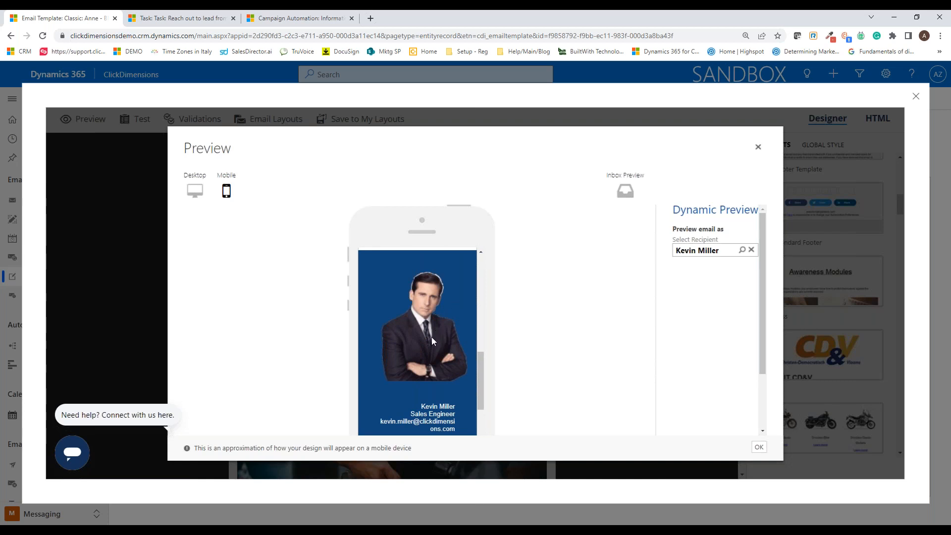
scroll(431, 341, "up", 10)
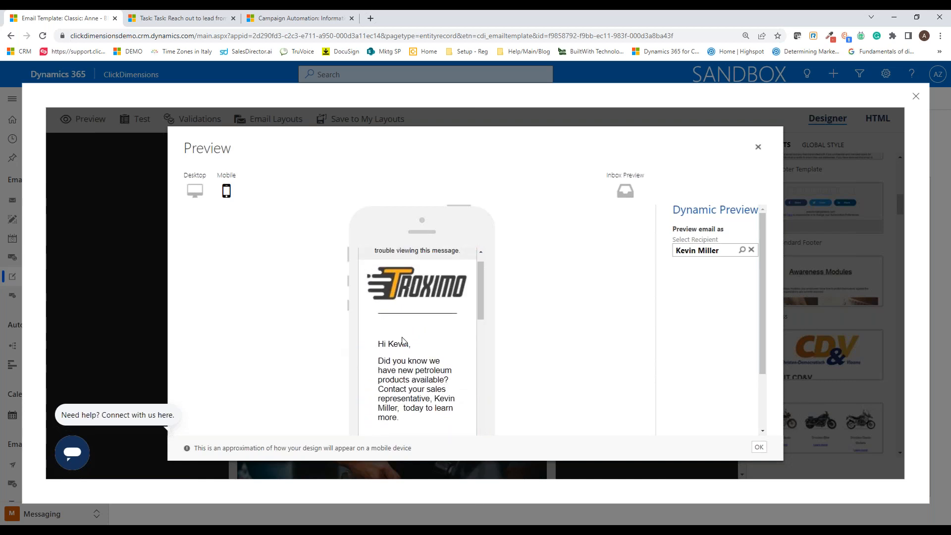
scroll(438, 343, "down", 3)
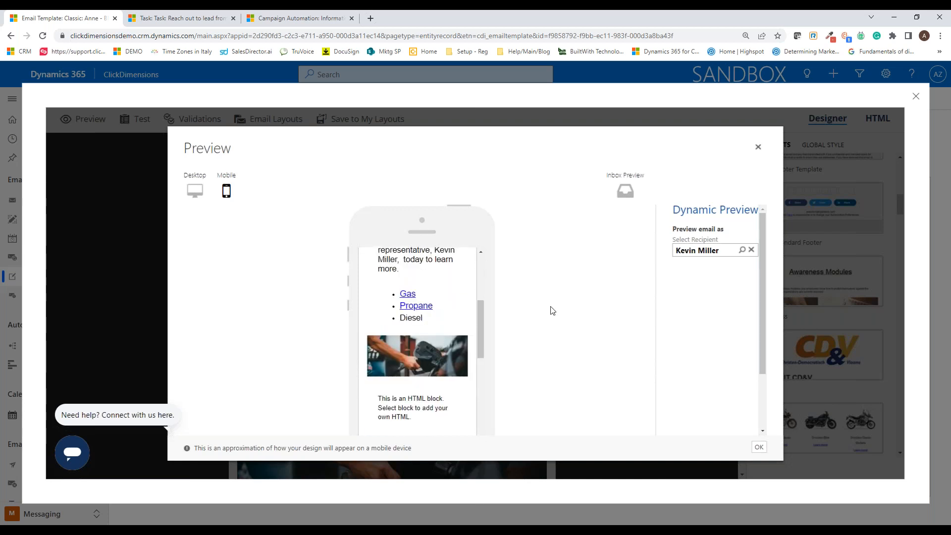
left_click(758, 147)
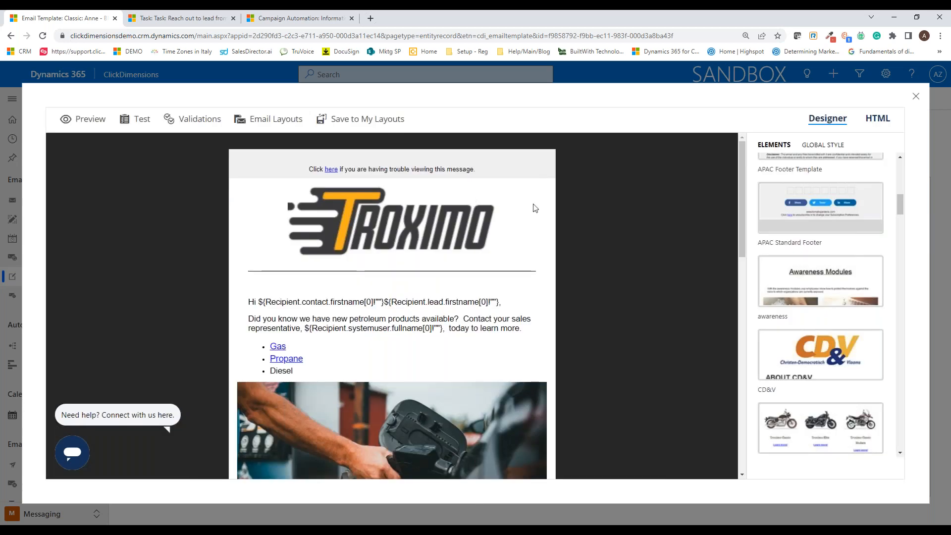
Step: Exit the full-screen editor and go to the sent emails list, discarding the template's unsaved changes
left_click(916, 96)
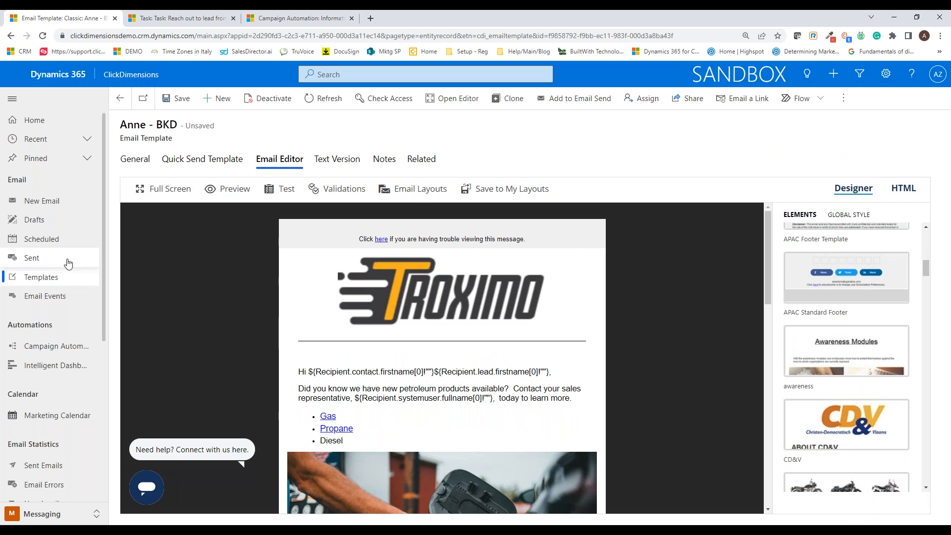
left_click(68, 263)
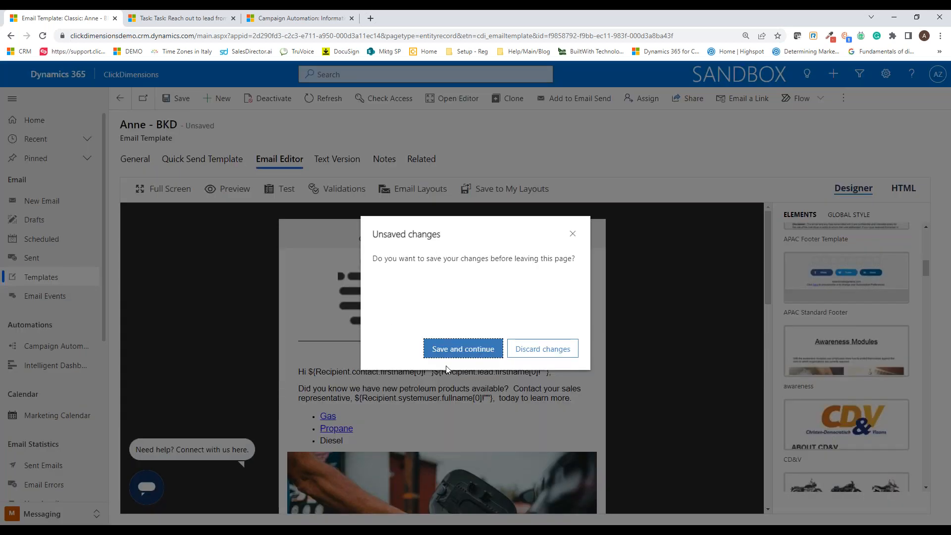
left_click(463, 350)
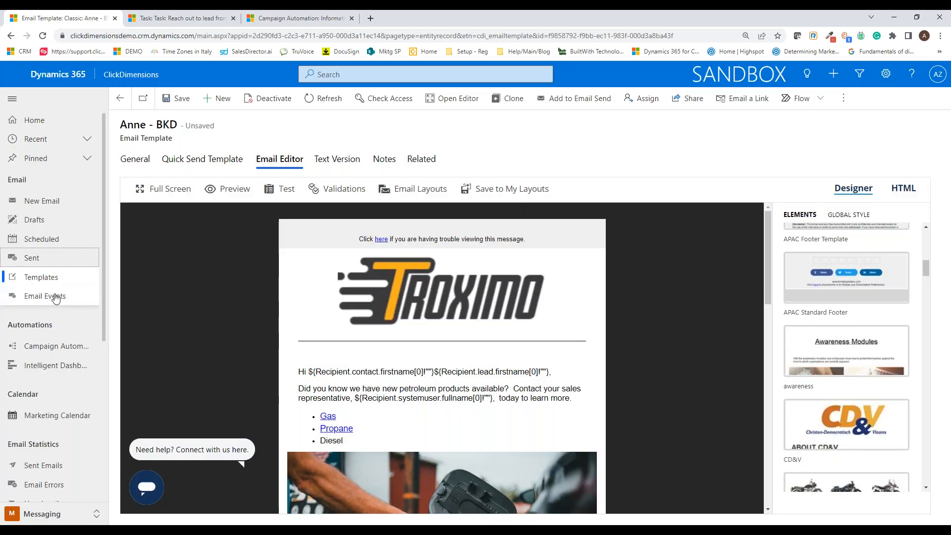
left_click(46, 262)
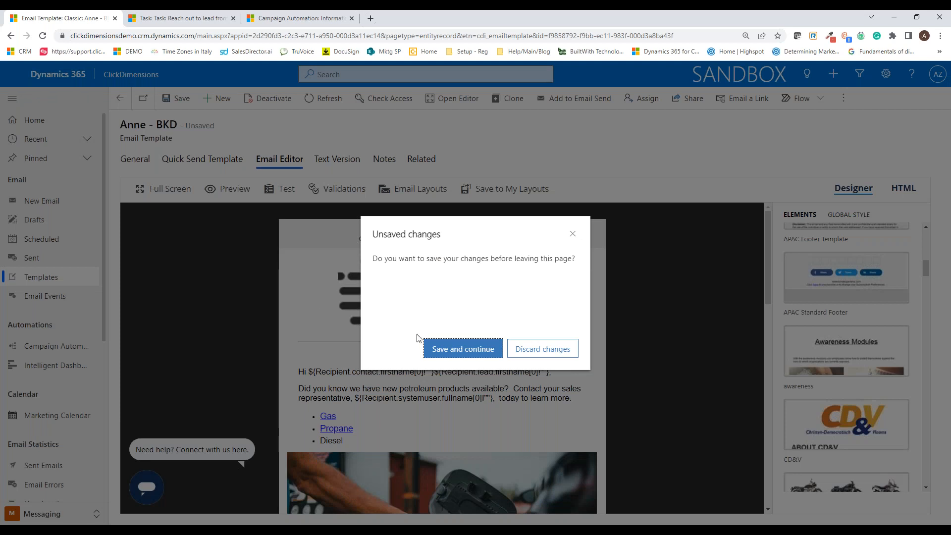
left_click(532, 355)
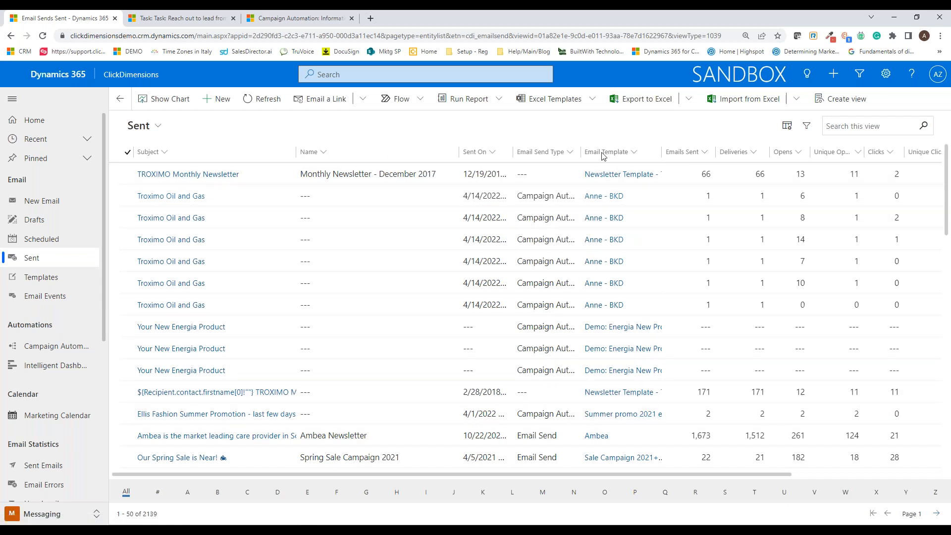
Step: Open the TROXIMO Monthly Newsletter email send and review its general settings for template, sender, delivery, recipients and suppressed lists
double_click(553, 180)
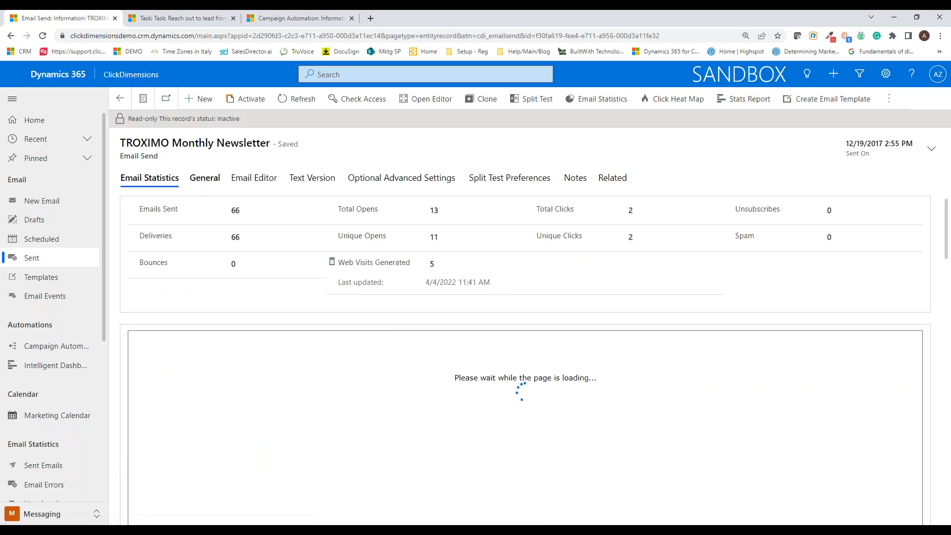
left_click(205, 178)
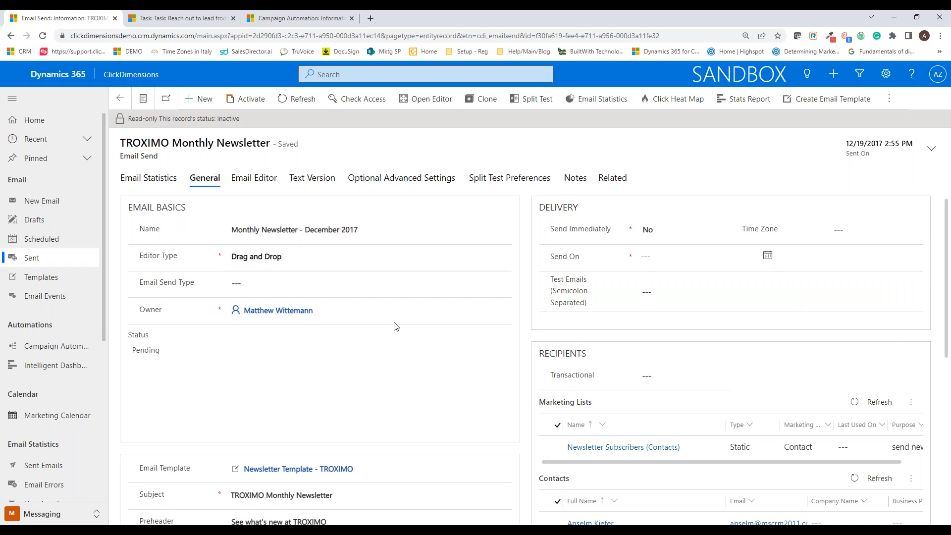
scroll(544, 381, "down", 2)
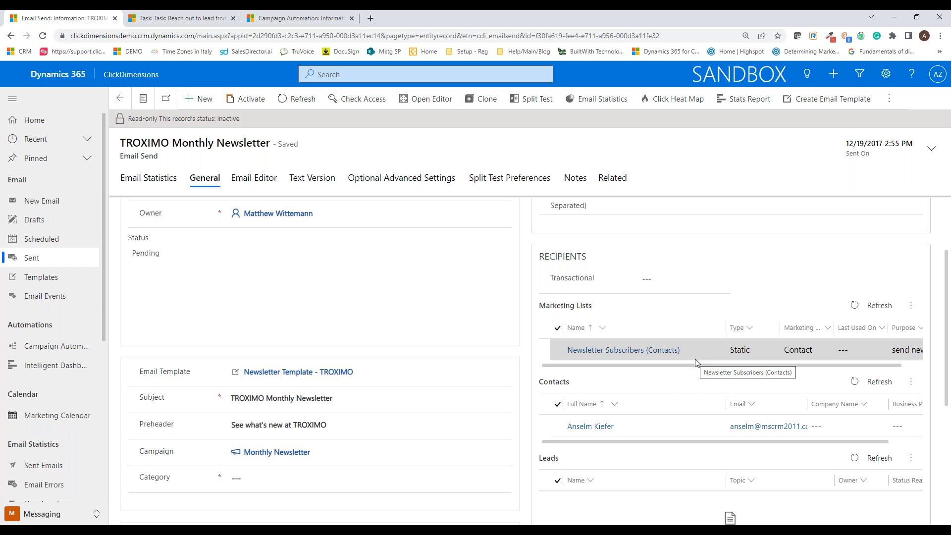
scroll(375, 387, "down", 1)
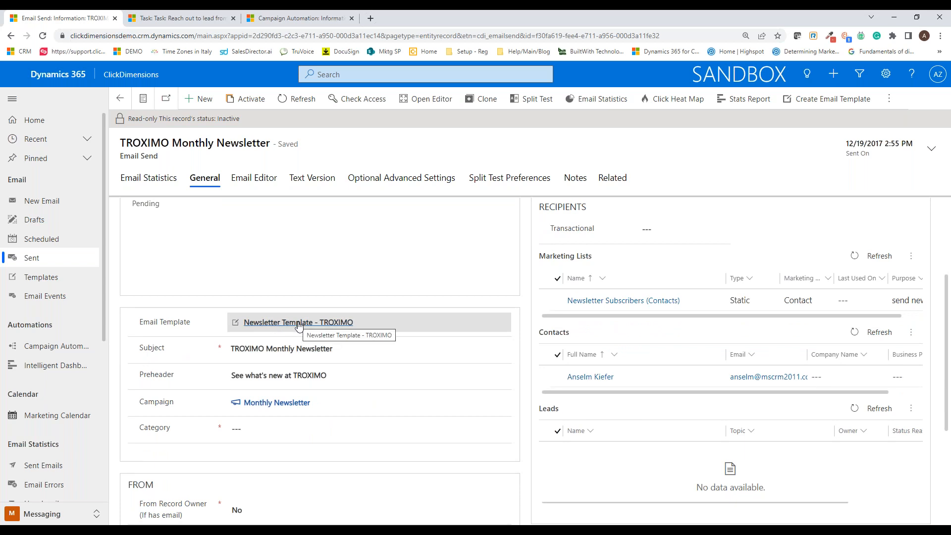
scroll(377, 324, "down", 2)
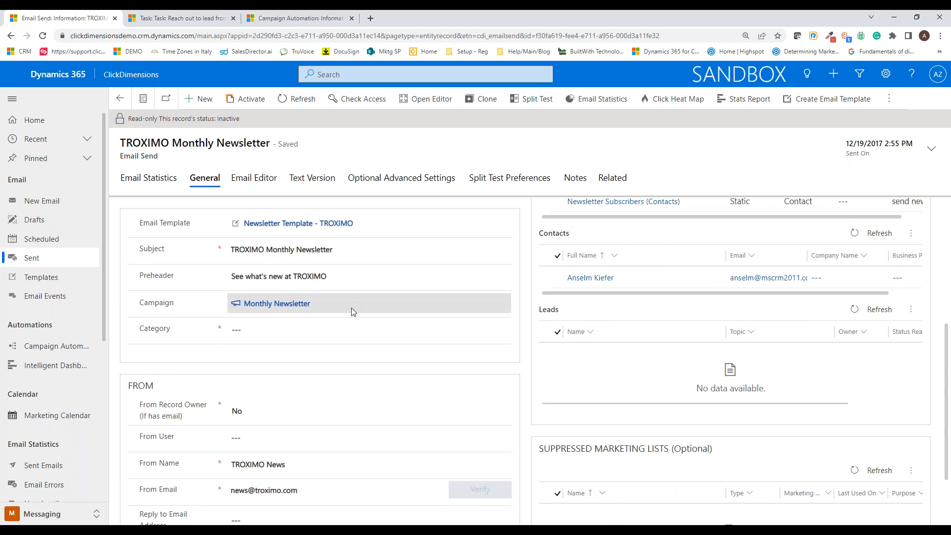
scroll(372, 416, "down", 2)
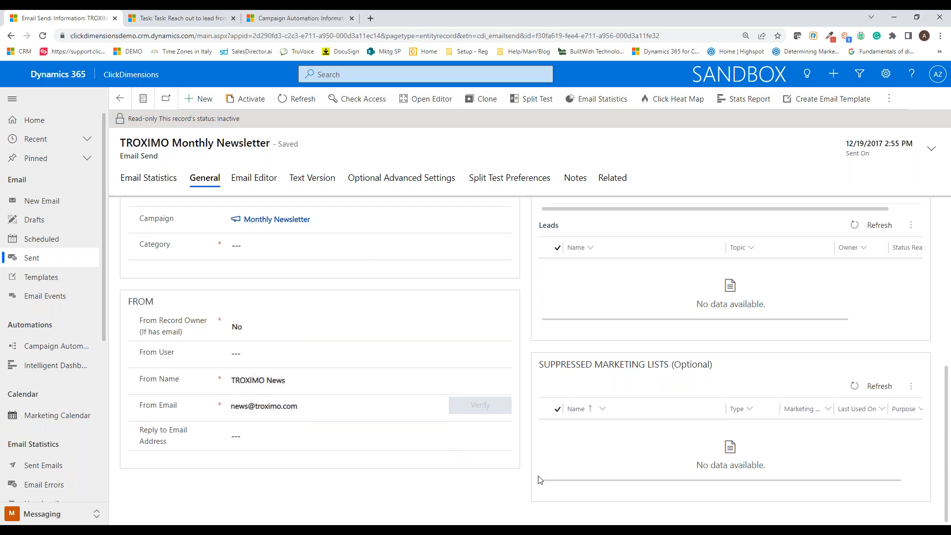
scroll(537, 478, "up", 6)
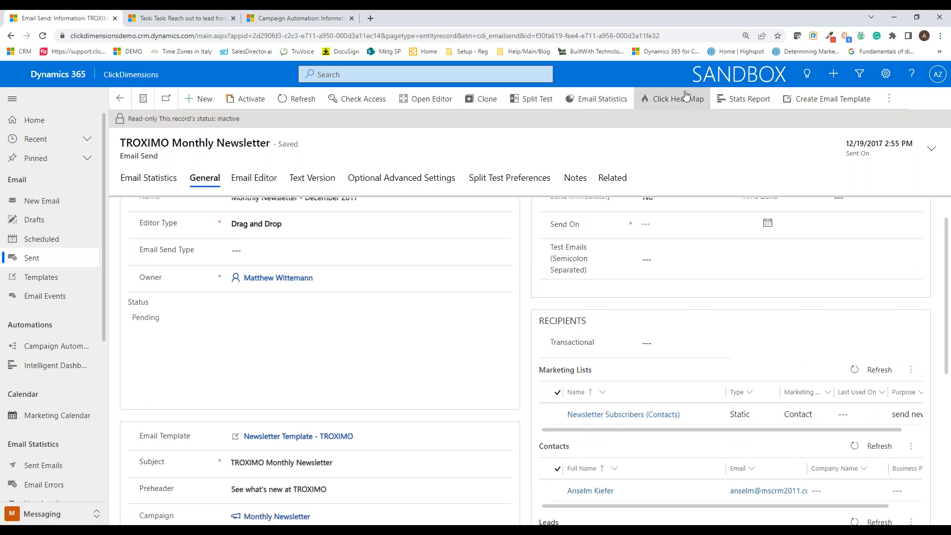
Step: Generate the stats report for the TROXIMO Monthly Newsletter and return to the record to view its email statistics
left_click(736, 100)
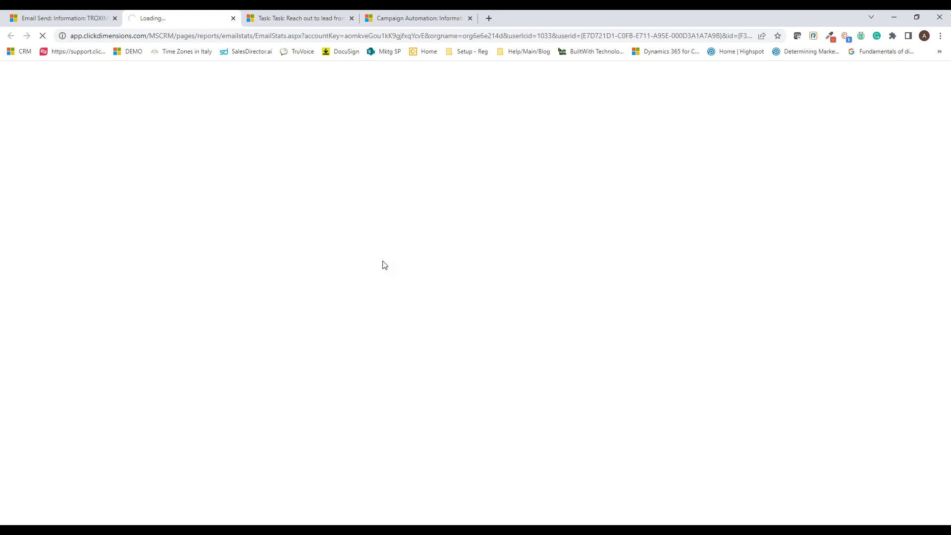
left_click(60, 20)
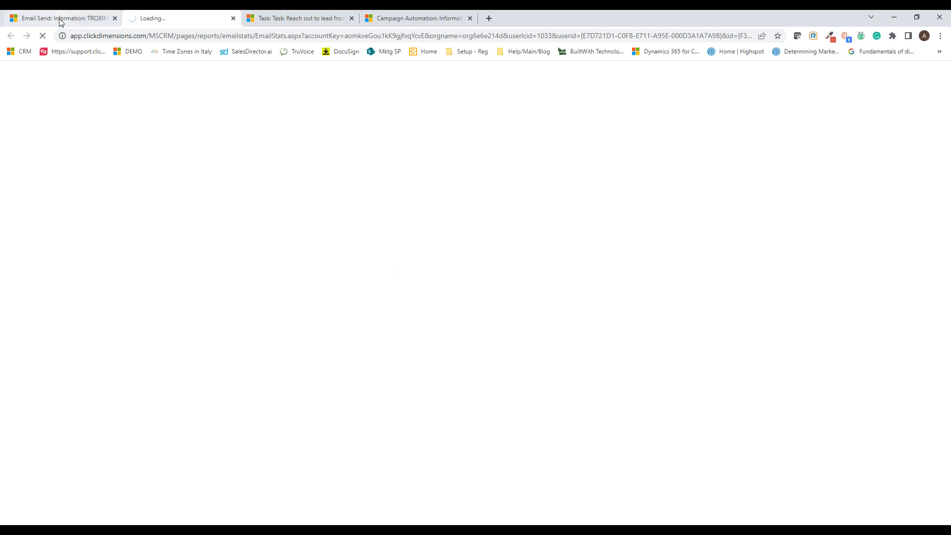
scroll(314, 329, "up", 1)
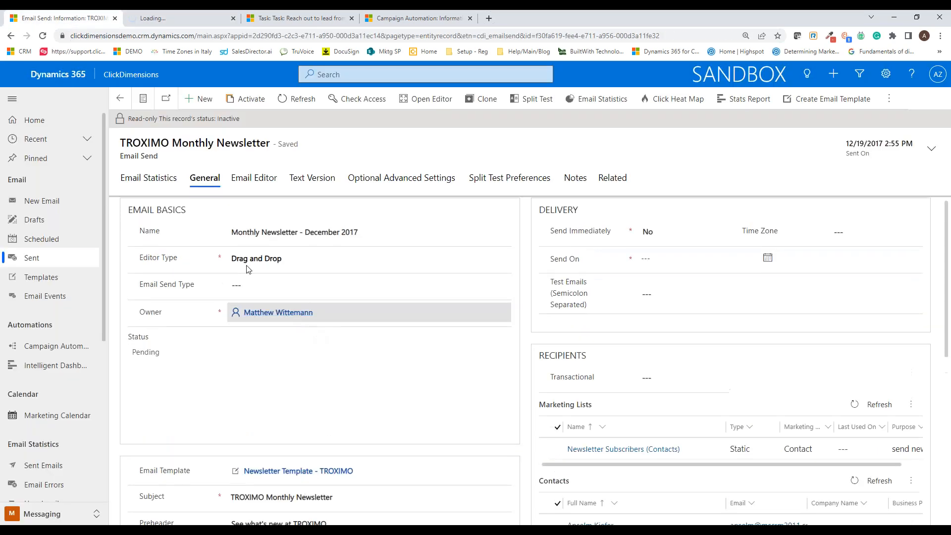
left_click(155, 180)
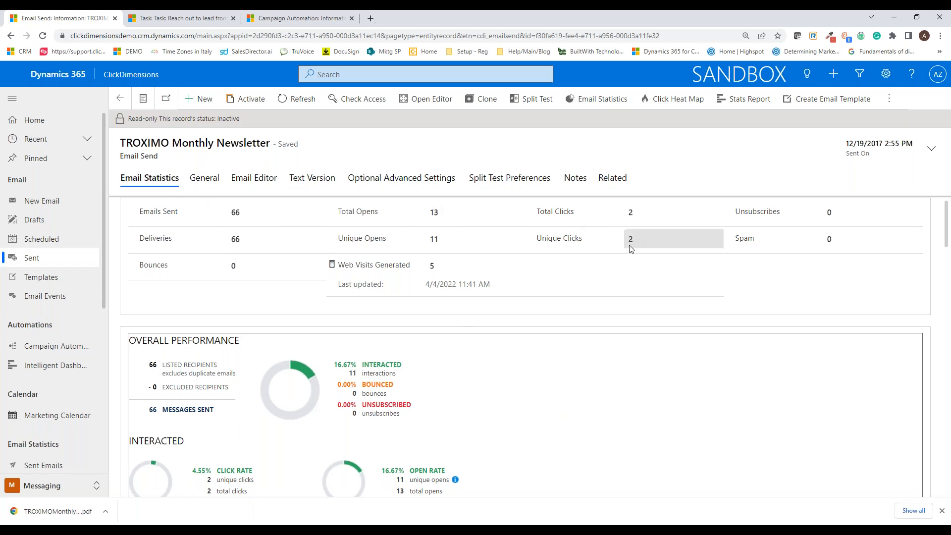
Step: Review the newsletter's overall performance and general settings, and open its full email statistics page
scroll(287, 268, "down", 2)
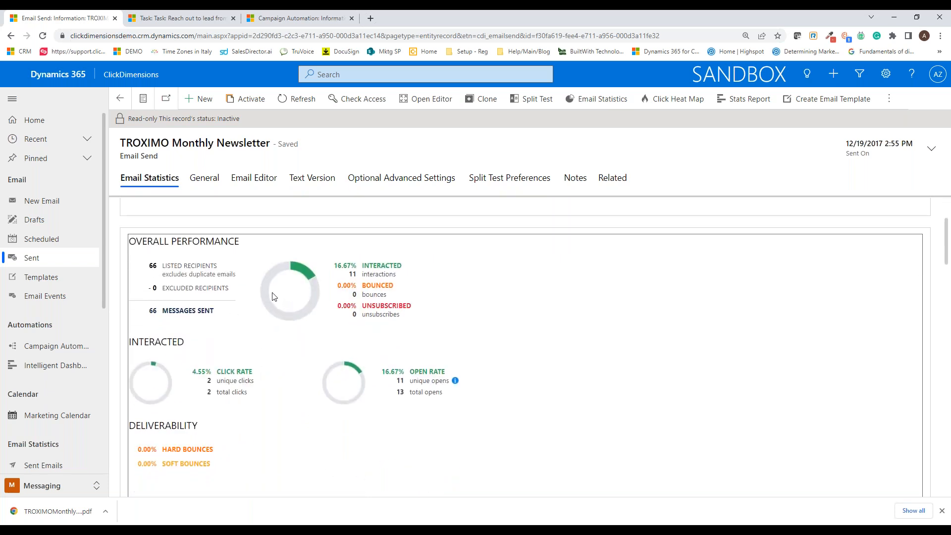
left_click(198, 181)
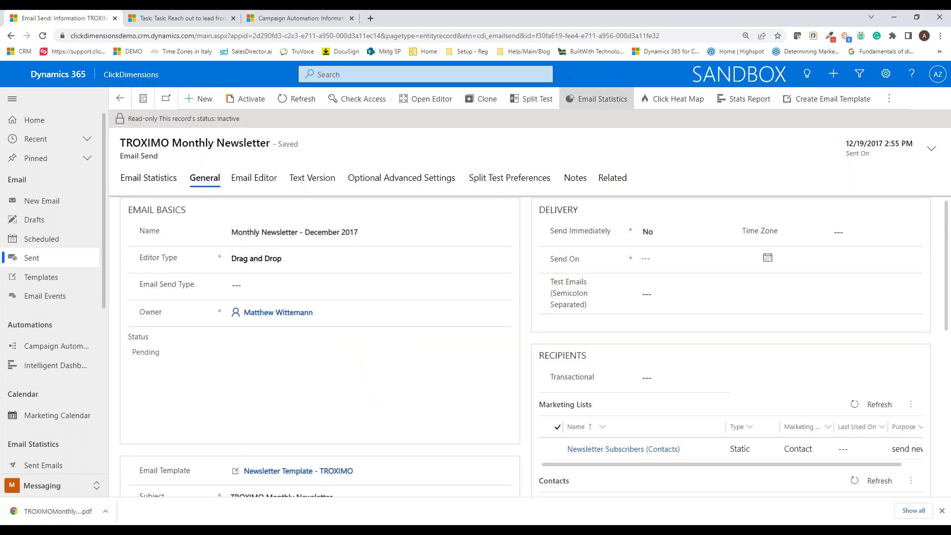
left_click(597, 99)
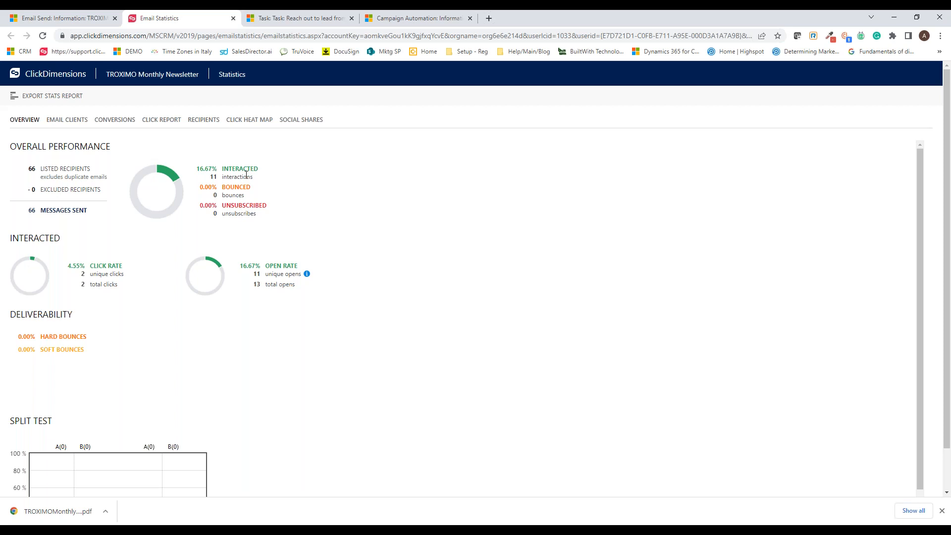
Step: Review the newsletter's email clients, conversions, click report, click heat map and recipients statistics, and close the statistics page
left_click(64, 120)
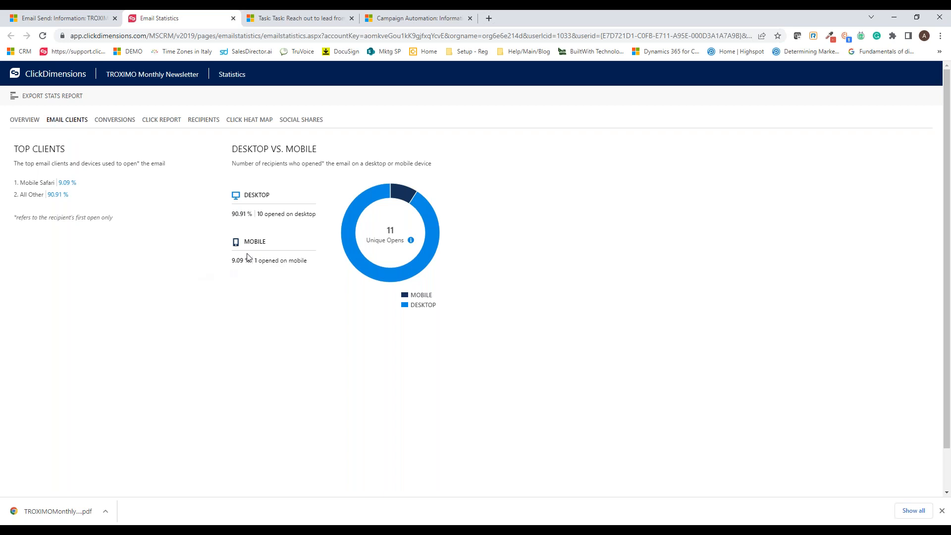
left_click(117, 120)
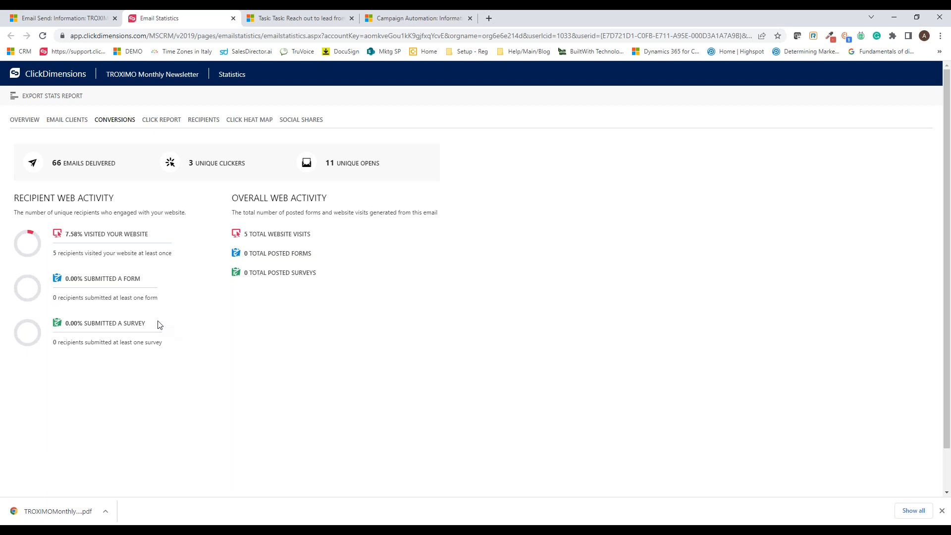
left_click(165, 122)
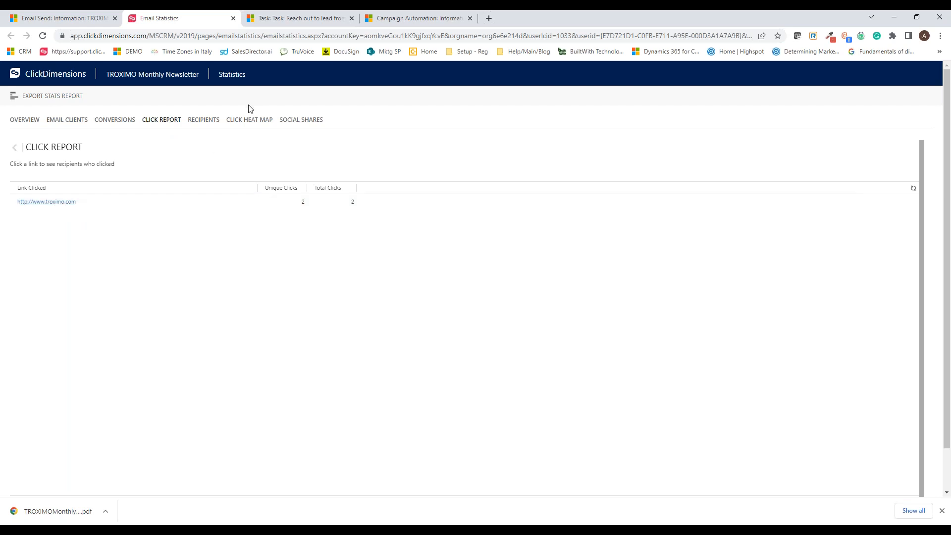
left_click(248, 122)
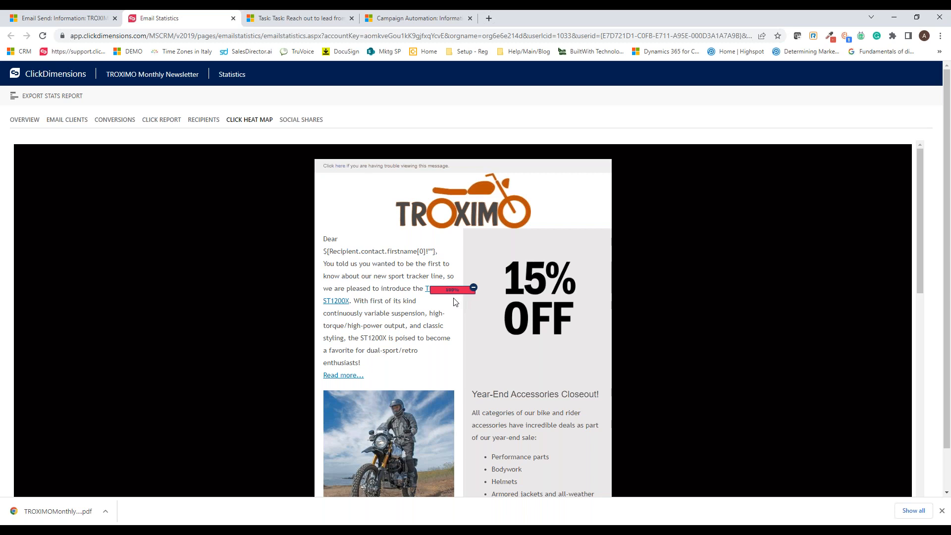
left_click(204, 121)
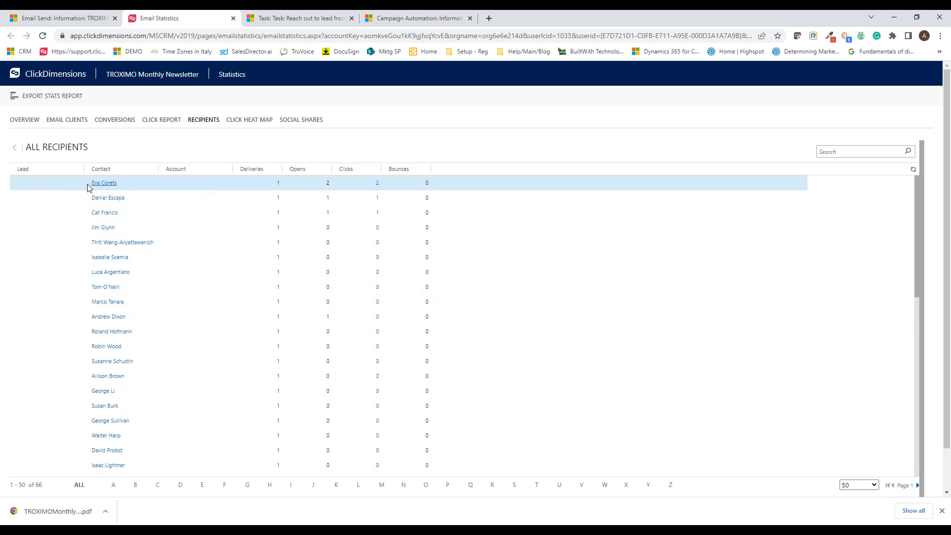
left_click(233, 18)
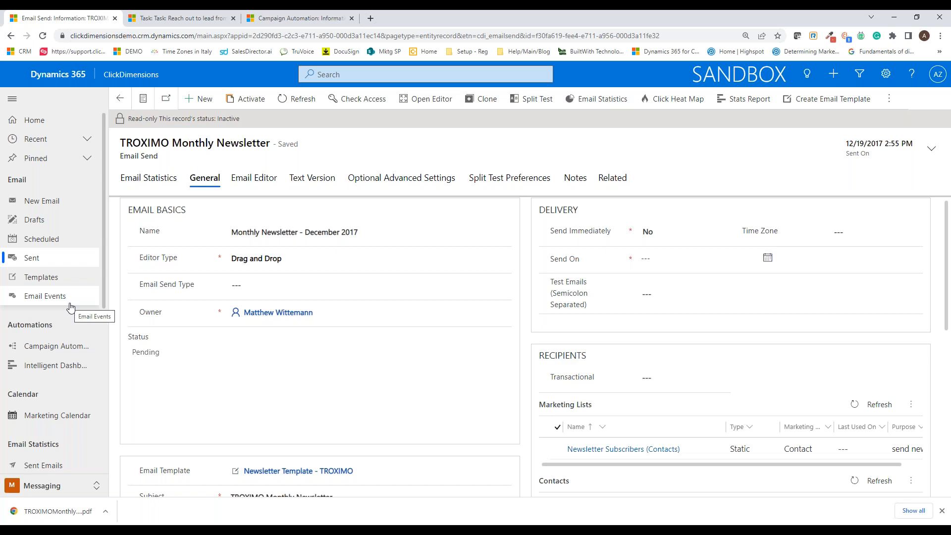
Step: Open the email events list and switch it to the Clicks view
left_click(70, 306)
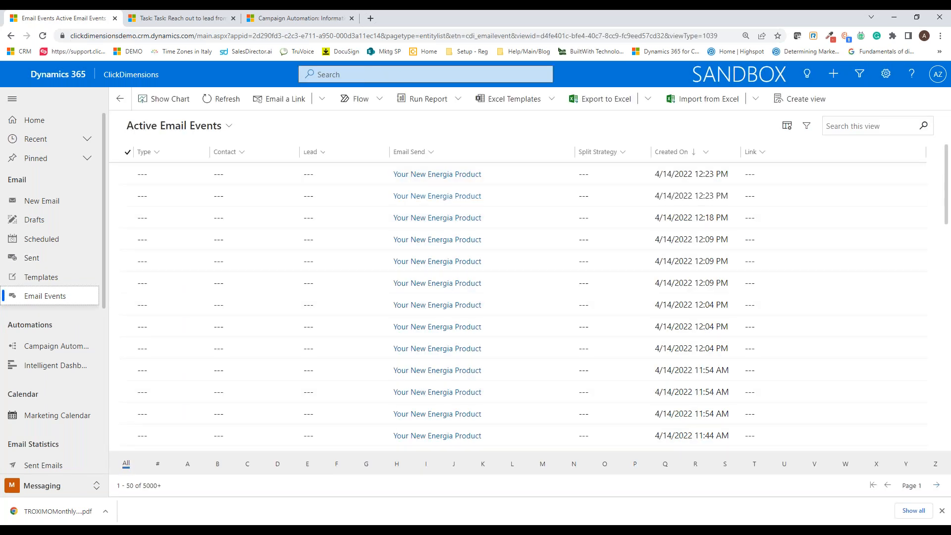
left_click(228, 126)
left_click(158, 227)
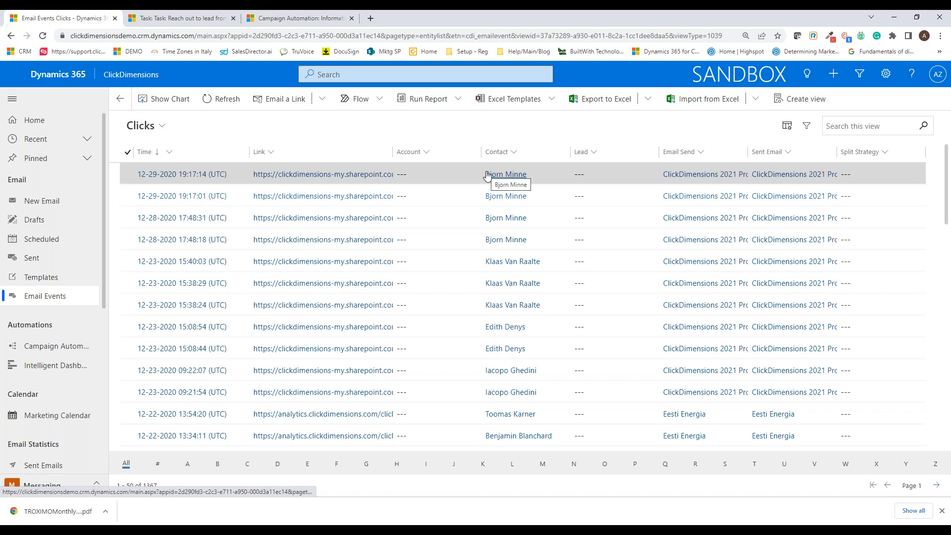
Step: Search all records for the contact's first name and open the matching ClickDimensions contact record
left_click(376, 75)
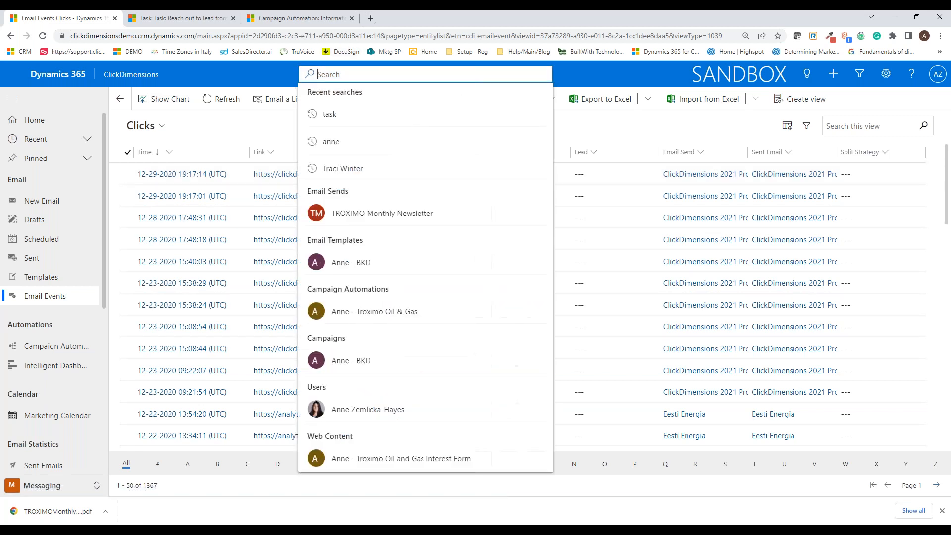
type("anne")
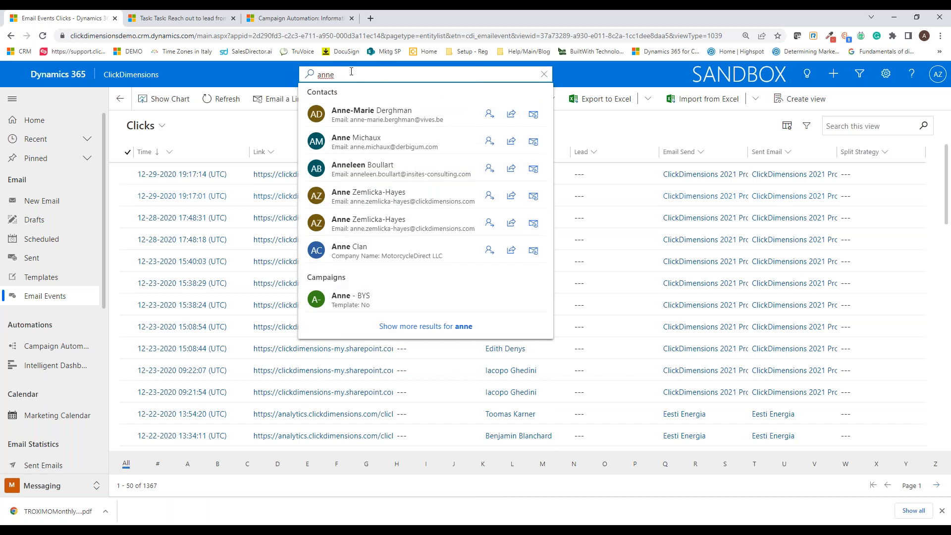
left_click(404, 194)
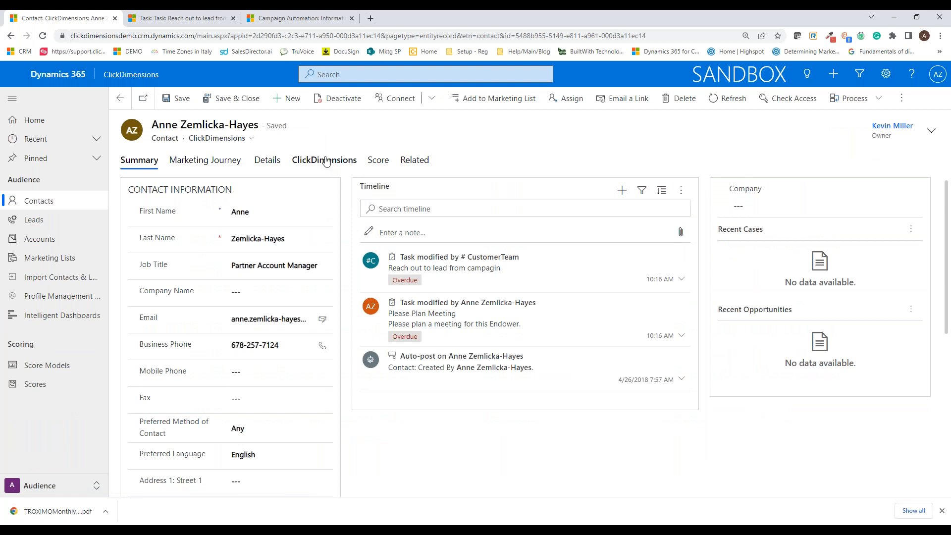
Step: Review the contact's ClickDimensions data, including marketing lists, email events, posted forms, posted fields and page views
left_click(325, 160)
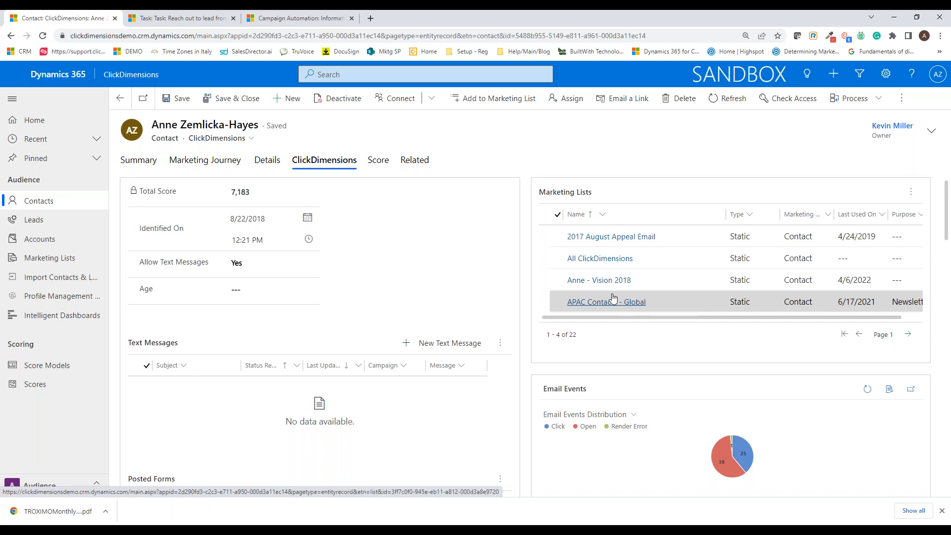
scroll(536, 363, "down", 4)
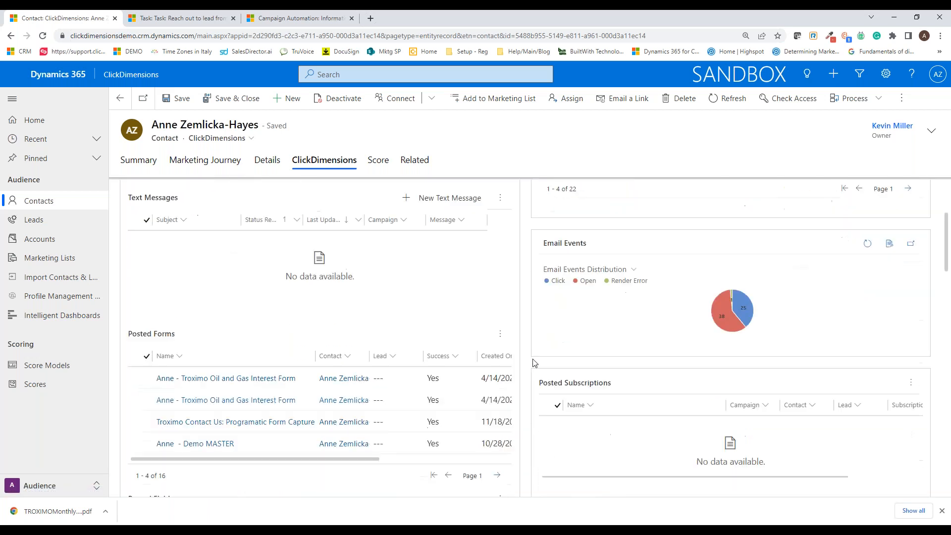
mouse_move(716, 270)
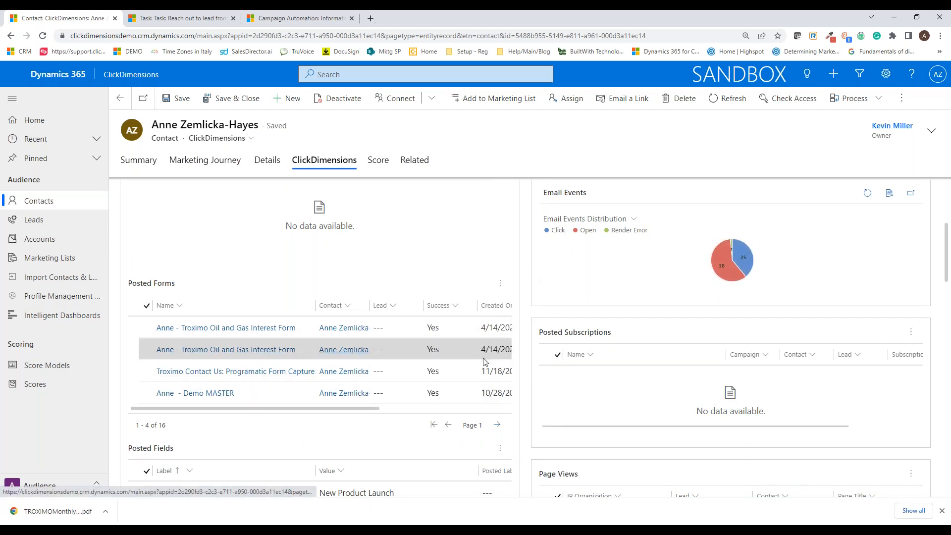
scroll(534, 375, "down", 2)
scroll(534, 376, "down", 2)
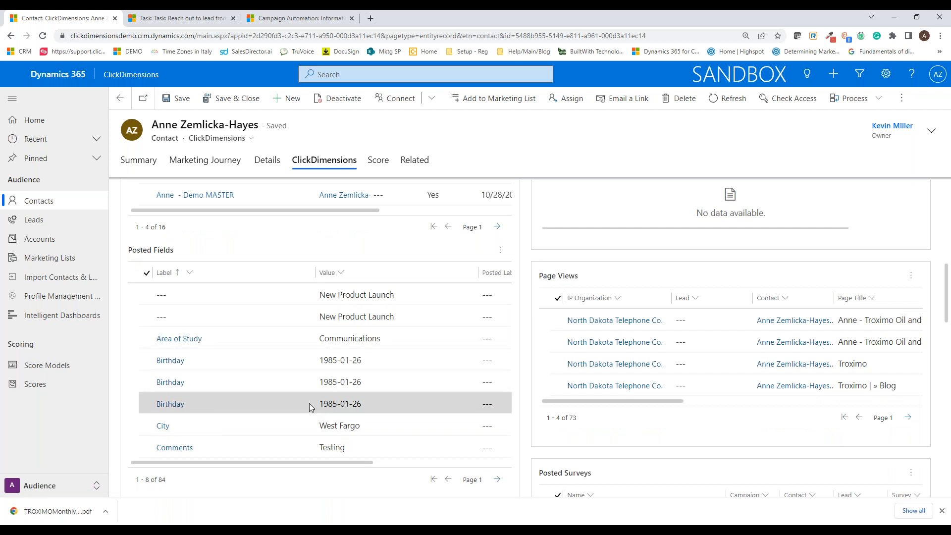
scroll(528, 331, "up", 8)
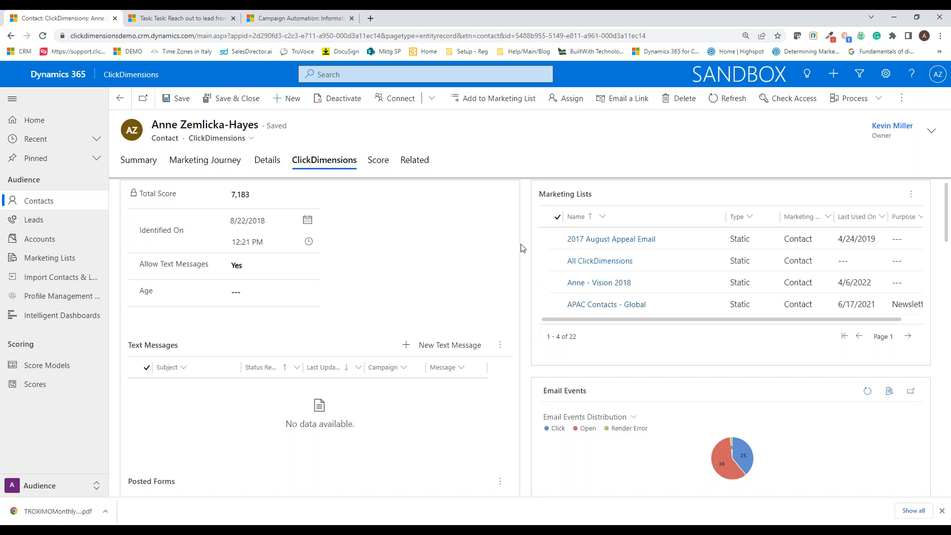
Step: Go to the CRM campaigns in the Planning area and open the BKD campaign
left_click(95, 487)
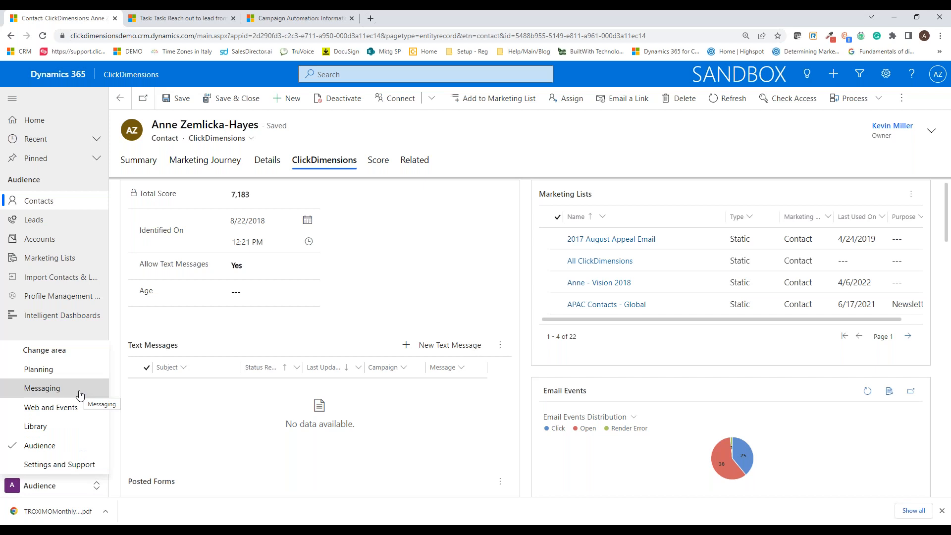
left_click(78, 409)
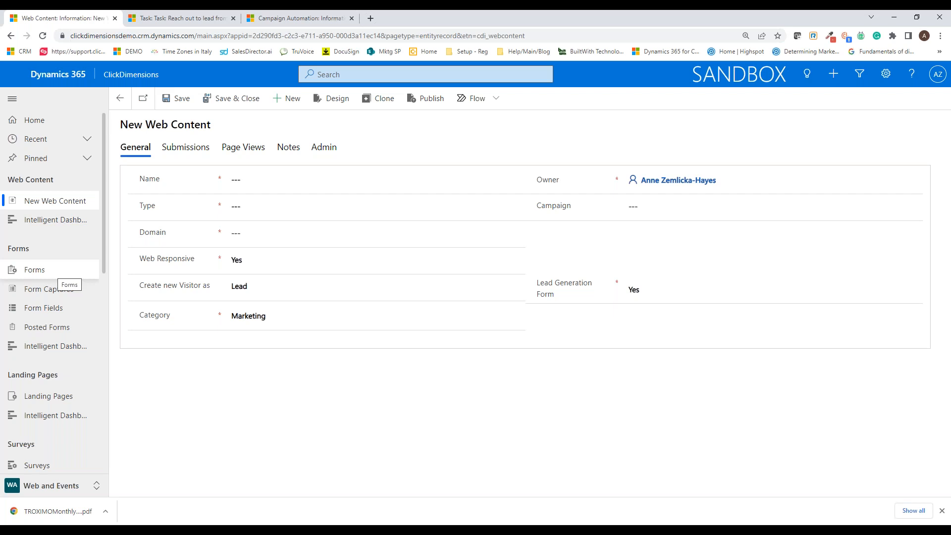
left_click(93, 486)
left_click(57, 369)
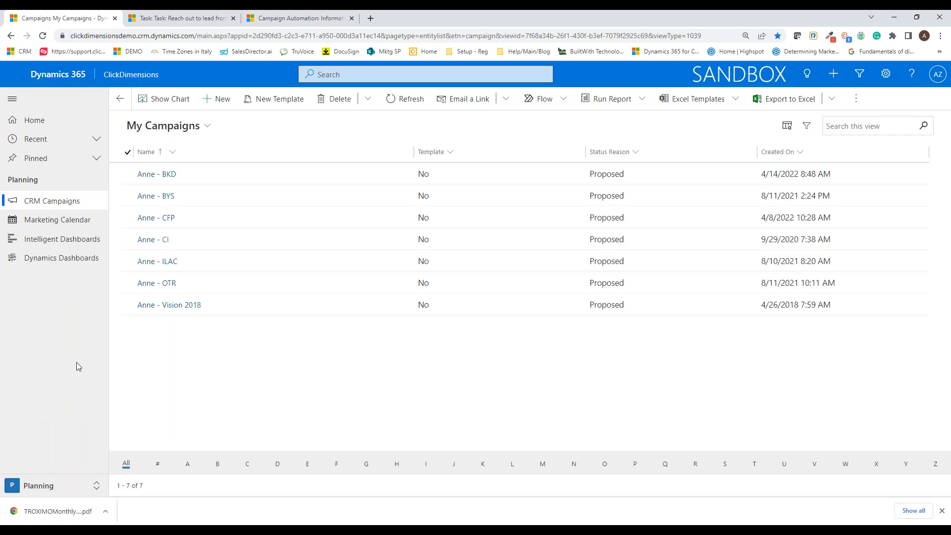
double_click(335, 183)
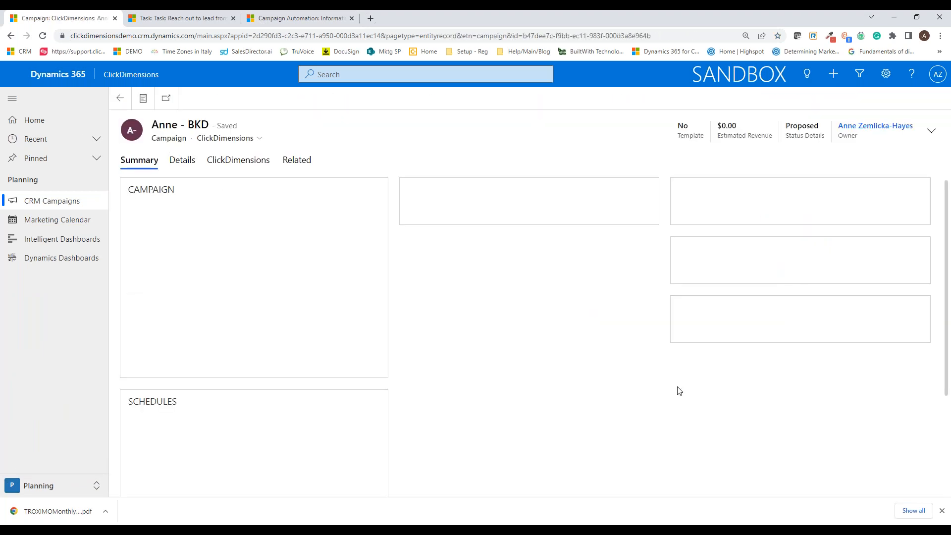
Step: Review the BKD campaign's ClickDimensions data, including sent emails, campaign automations, visits, page views and posted forms
left_click(247, 164)
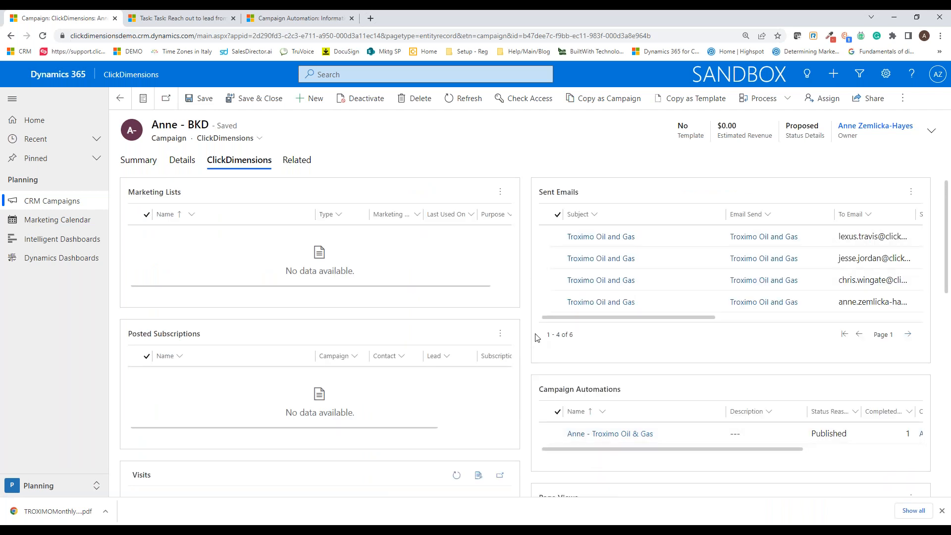
scroll(531, 337, "down", 1)
scroll(531, 337, "down", 2)
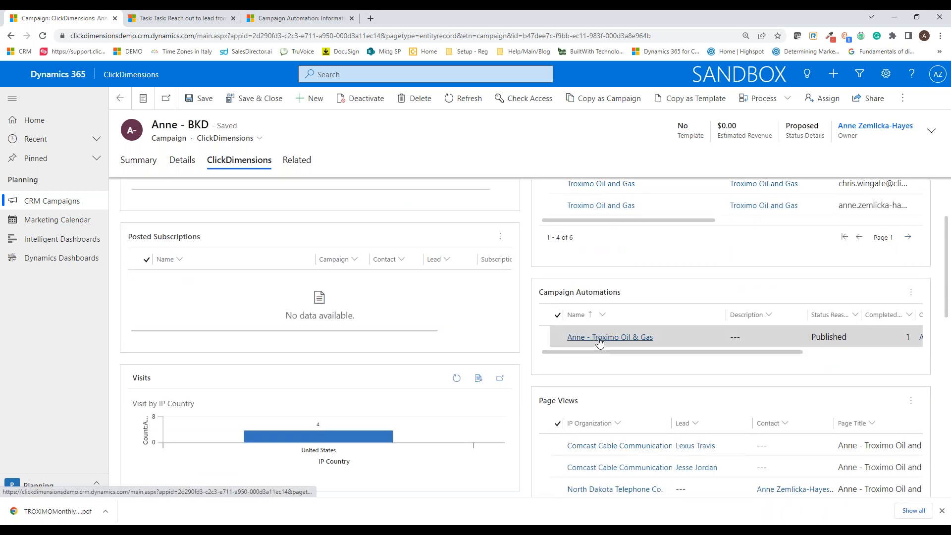
scroll(598, 342, "down", 5)
mouse_move(728, 309)
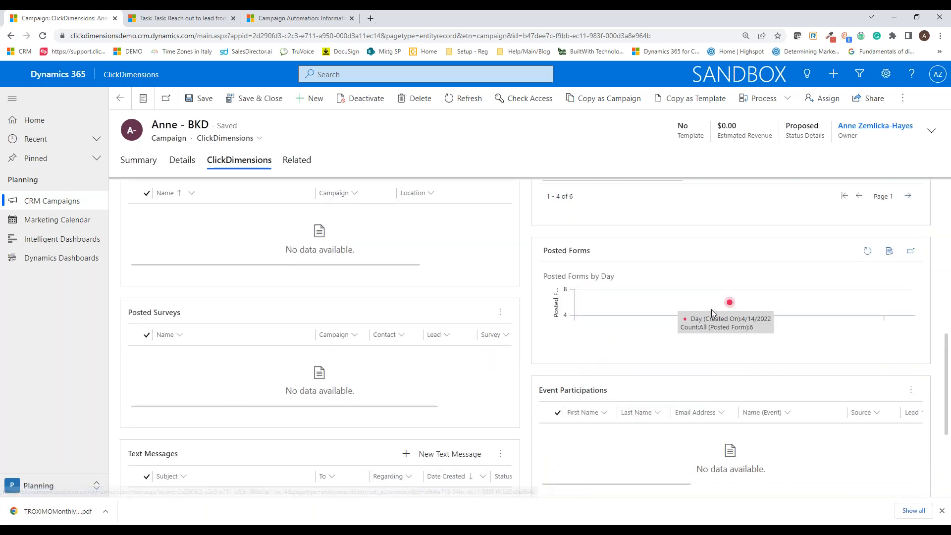
scroll(728, 311, "down", 2)
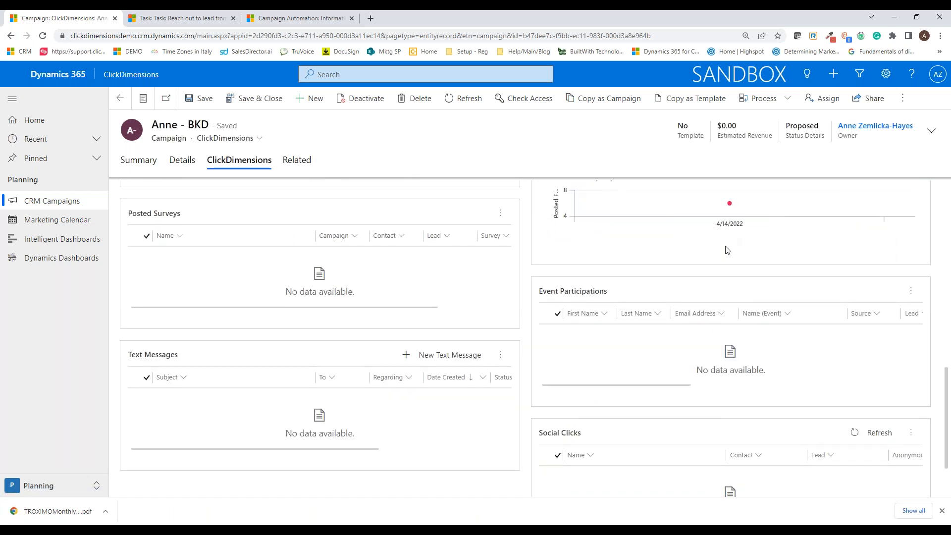
scroll(731, 206, "up", 5)
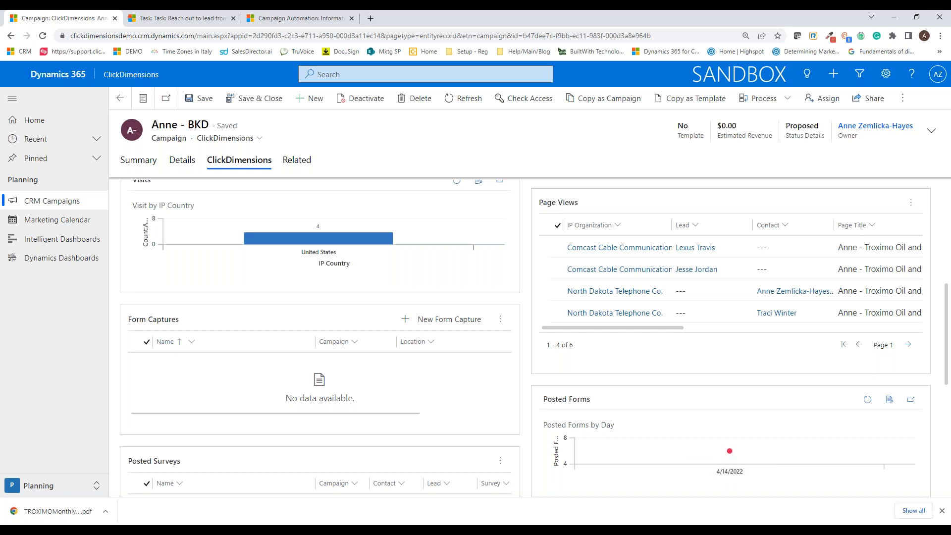
Step: Go to the forms in the Web and Events area and open the Troximo Oil and Gas Interest Form record
left_click(89, 488)
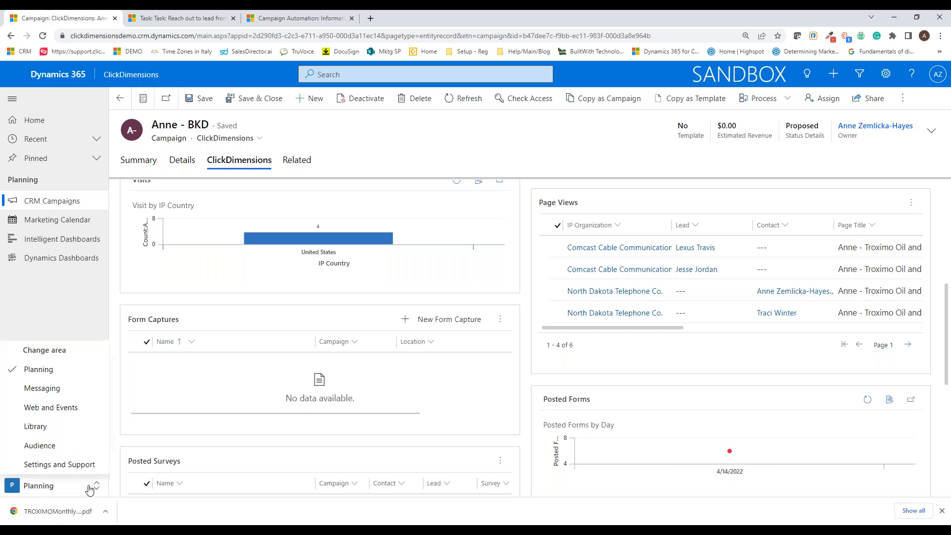
left_click(77, 408)
left_click(72, 267)
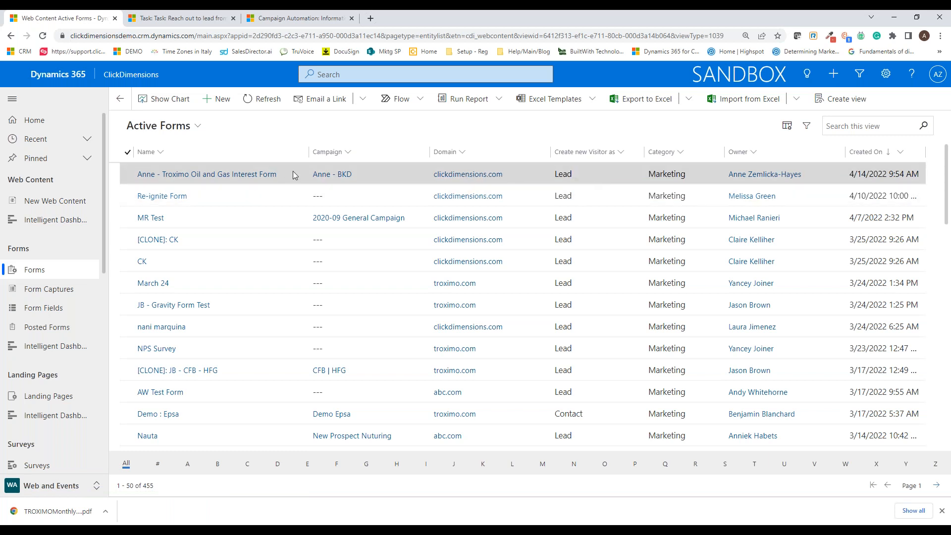
left_click(247, 174)
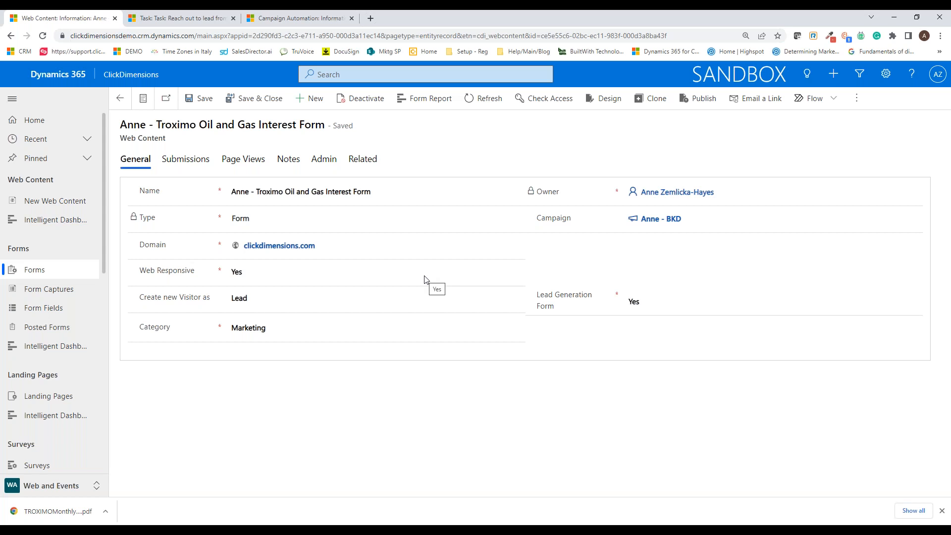
Step: Open the Troximo Oil and Gas Interest Form in the form designer and review the First Name field's lead and contact mapping
left_click(605, 99)
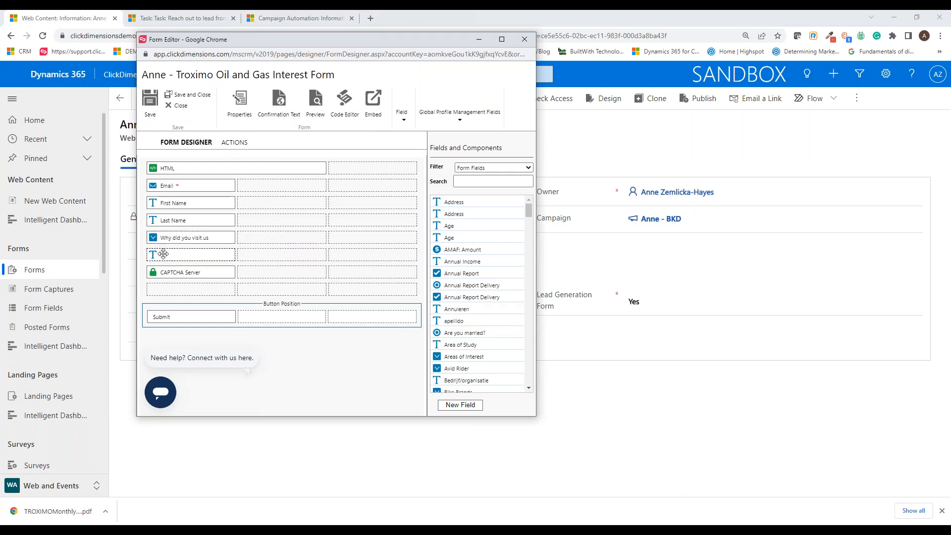
left_click(502, 39)
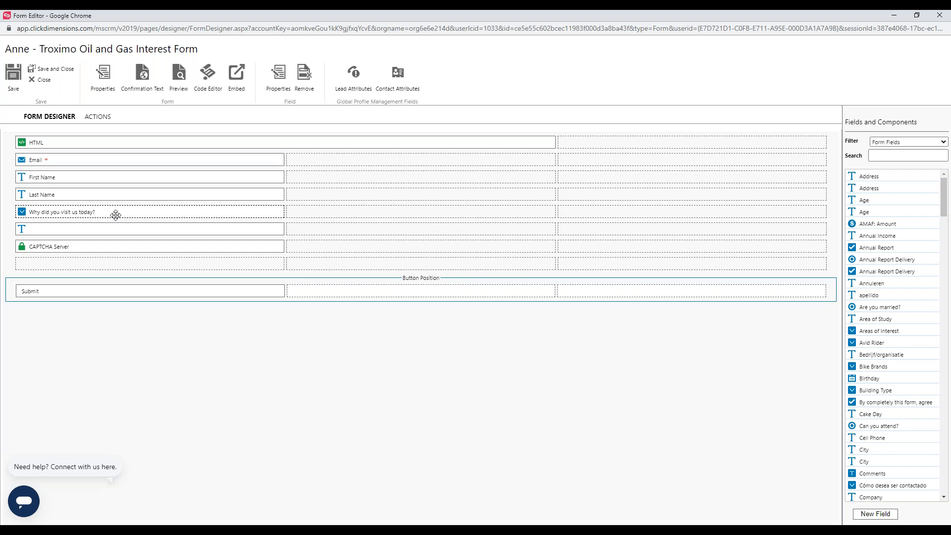
double_click(103, 179)
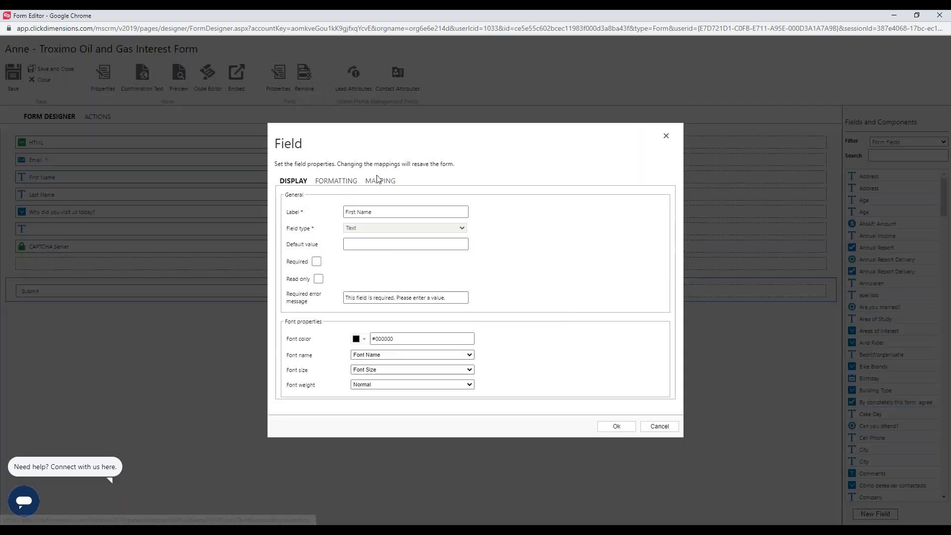
left_click(379, 181)
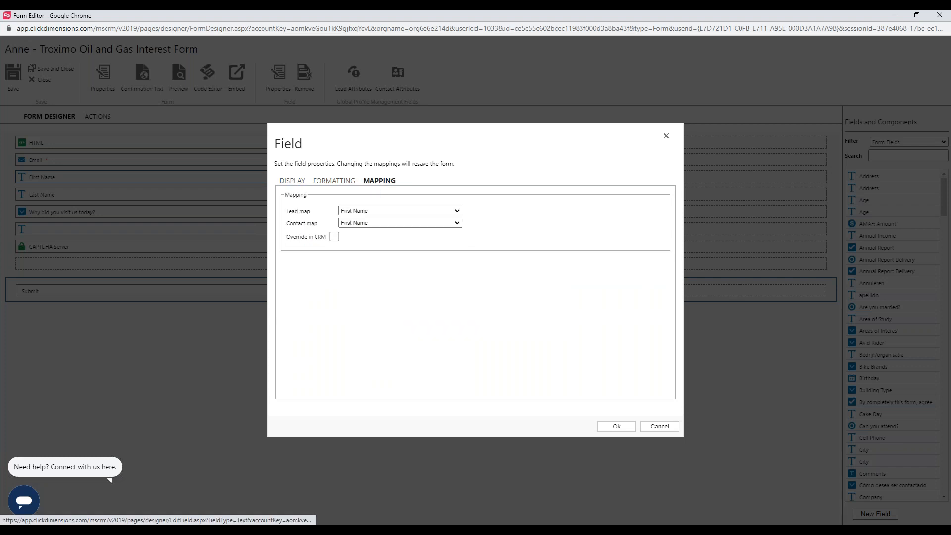
left_click(460, 213)
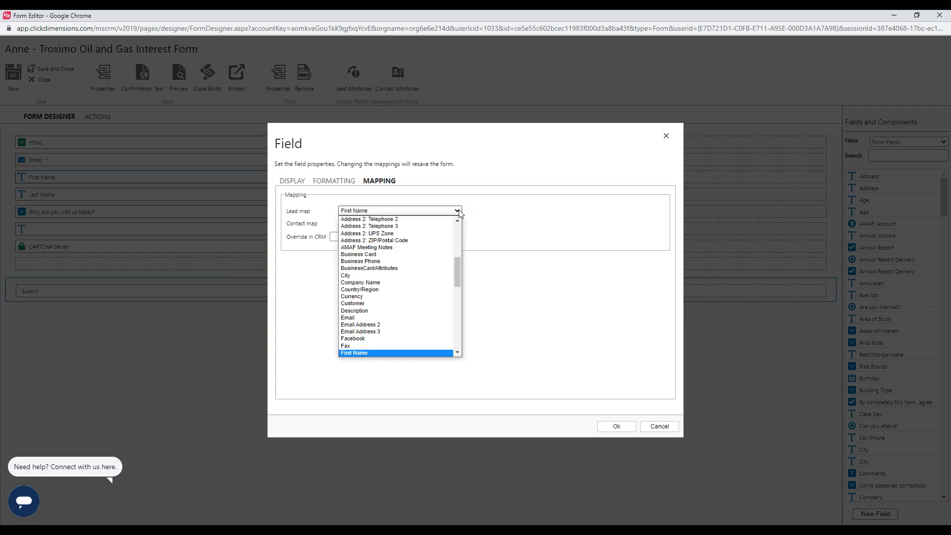
left_click(395, 353)
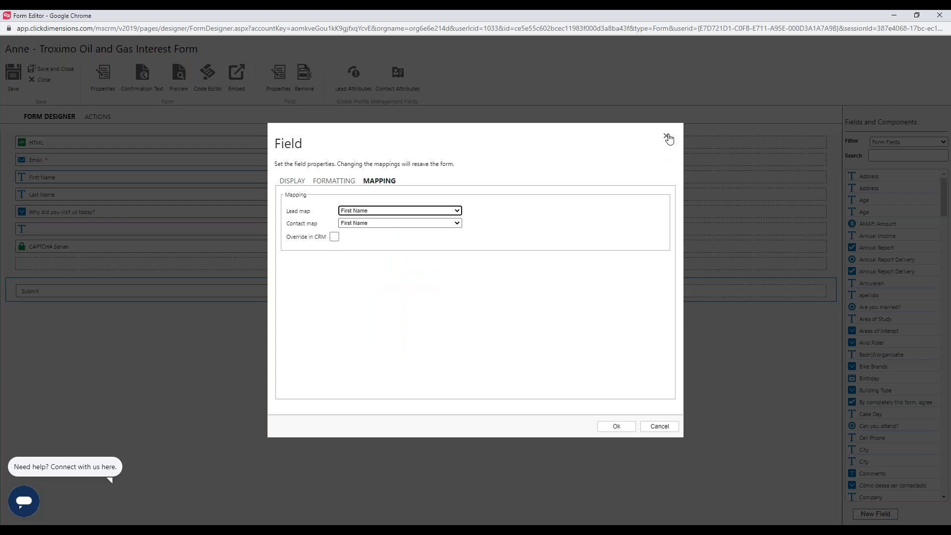
left_click(666, 137)
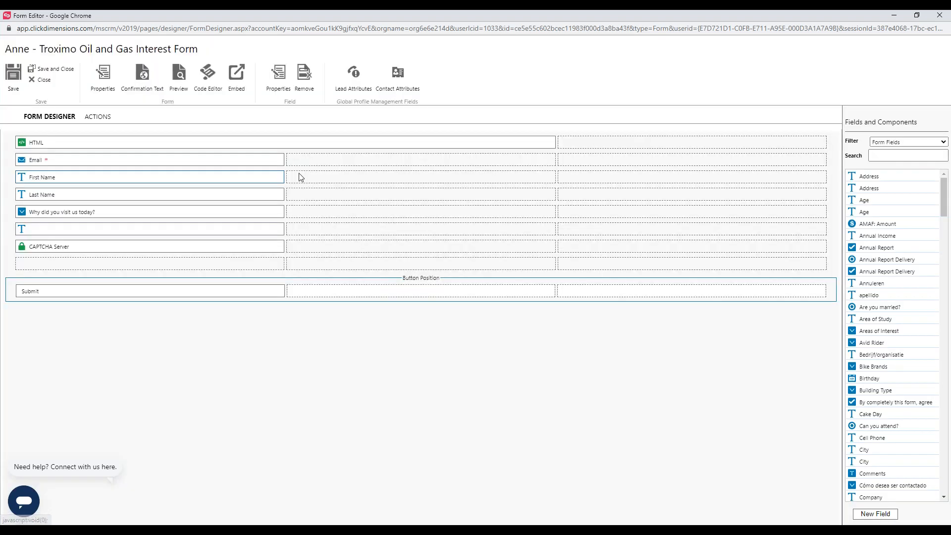
Step: Check the lead and contact mapping of the form's Last Name field
double_click(89, 195)
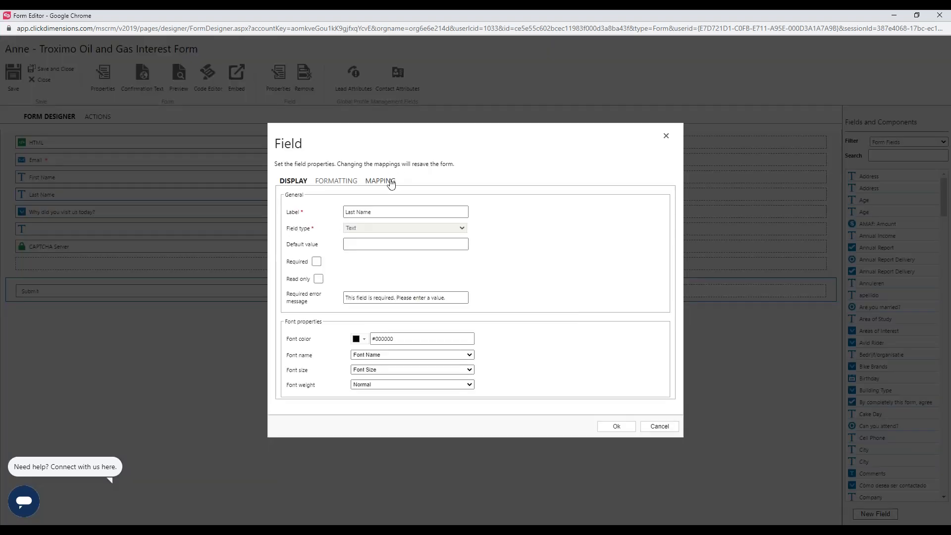
left_click(389, 181)
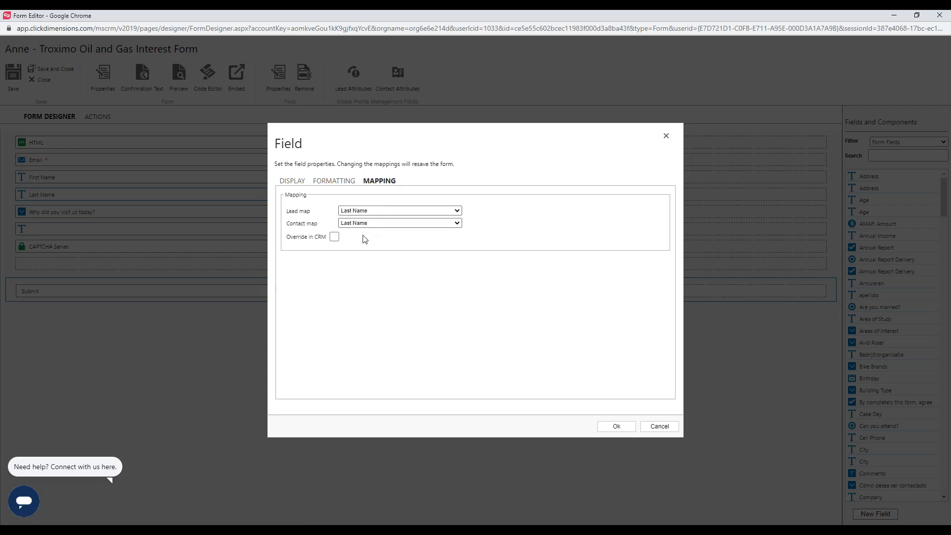
left_click(666, 136)
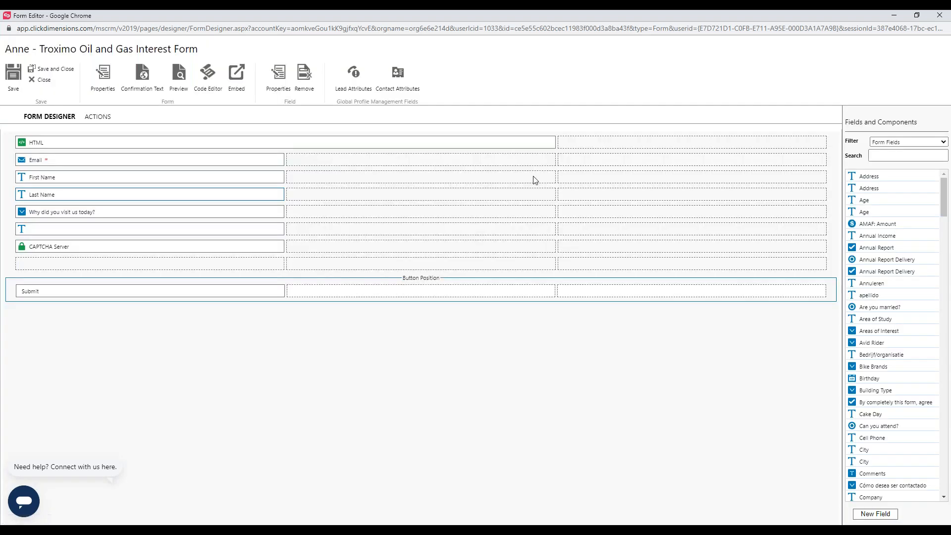
Step: Inspect the picklist mapping of the "Why did you visit us today?" field for the Gas option, then close the form designer
double_click(127, 217)
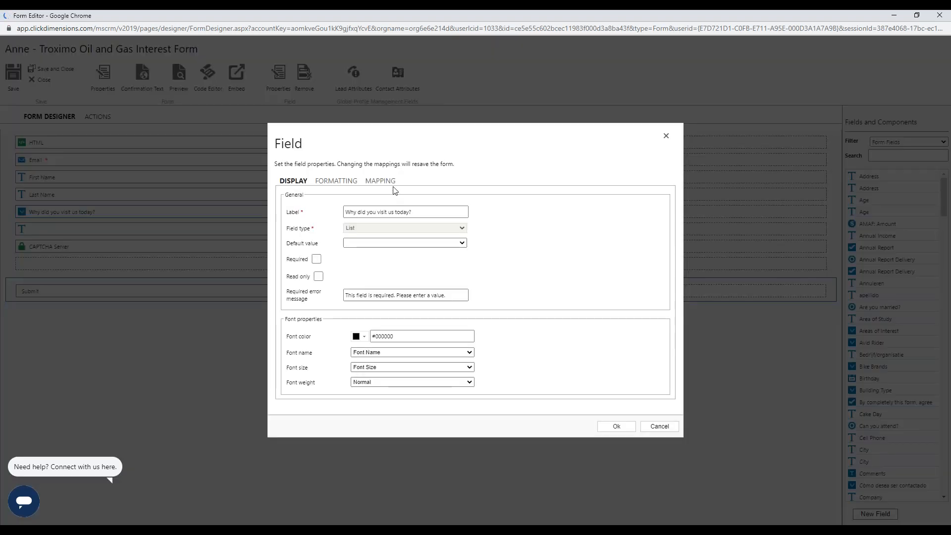
left_click(380, 181)
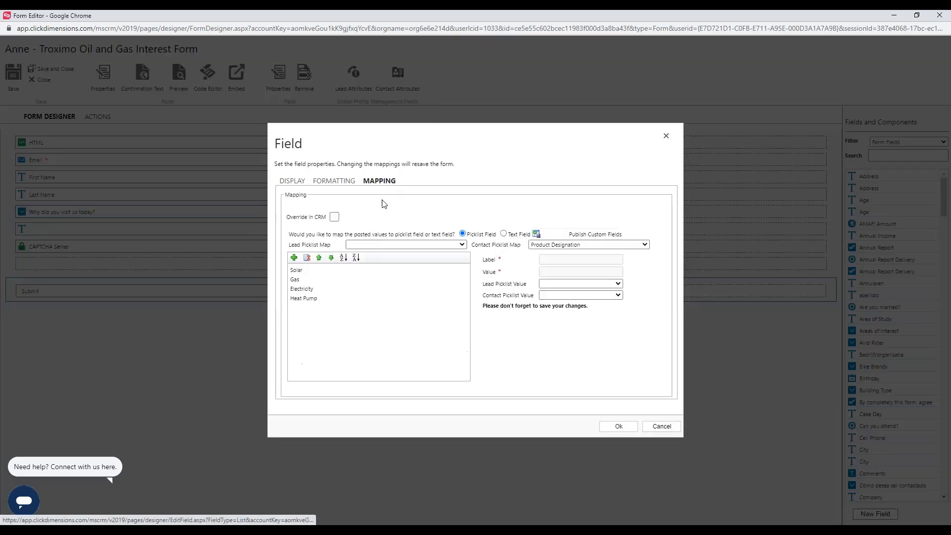
left_click(295, 279)
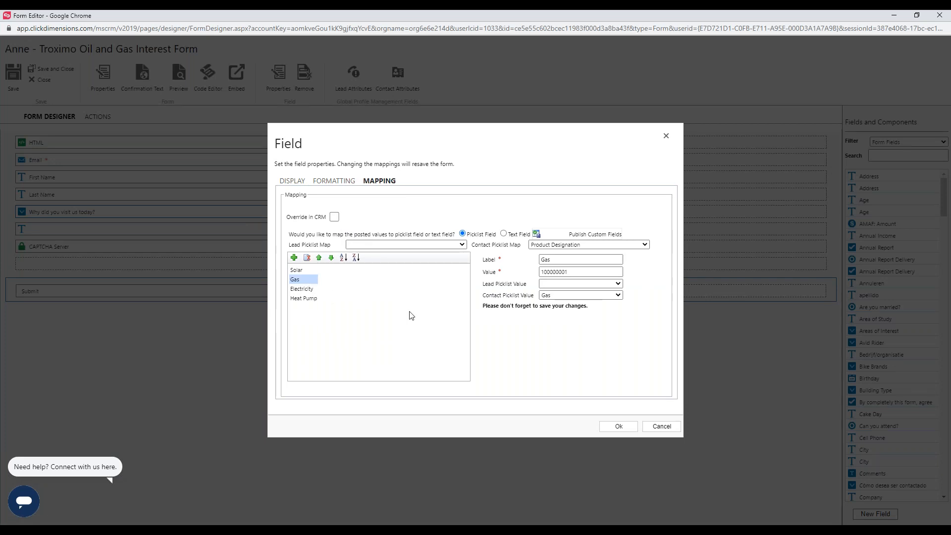
left_click(669, 429)
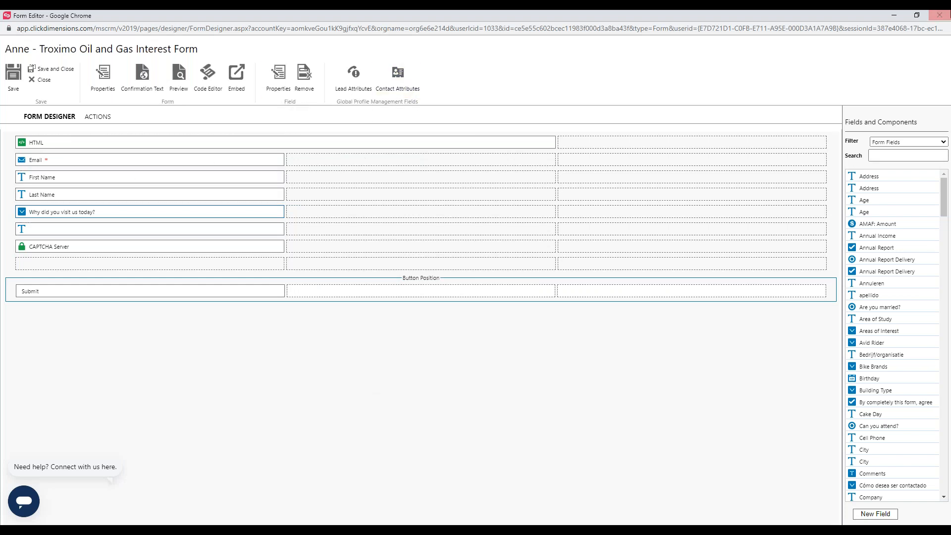
left_click(946, 16)
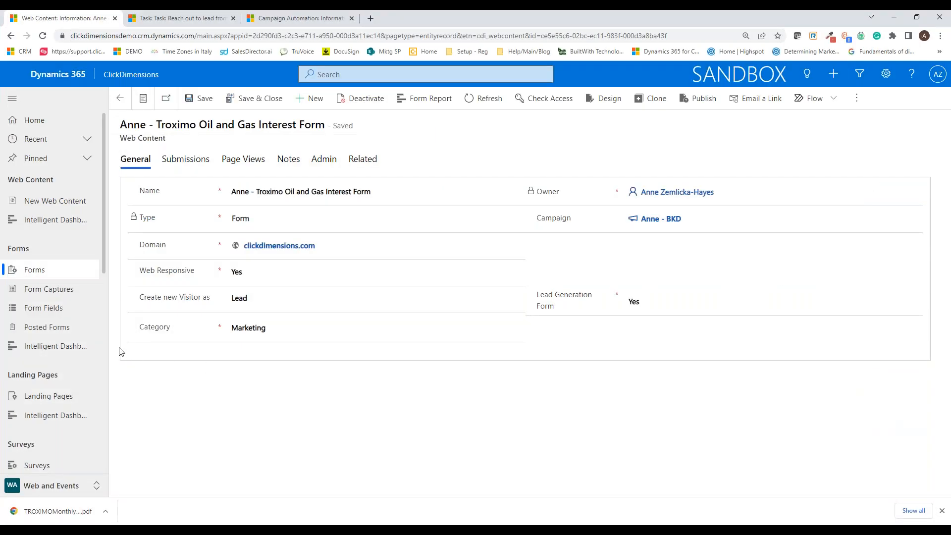
Step: Open the second most recent posted form in Posted Forms and review its submitted field values
left_click(49, 324)
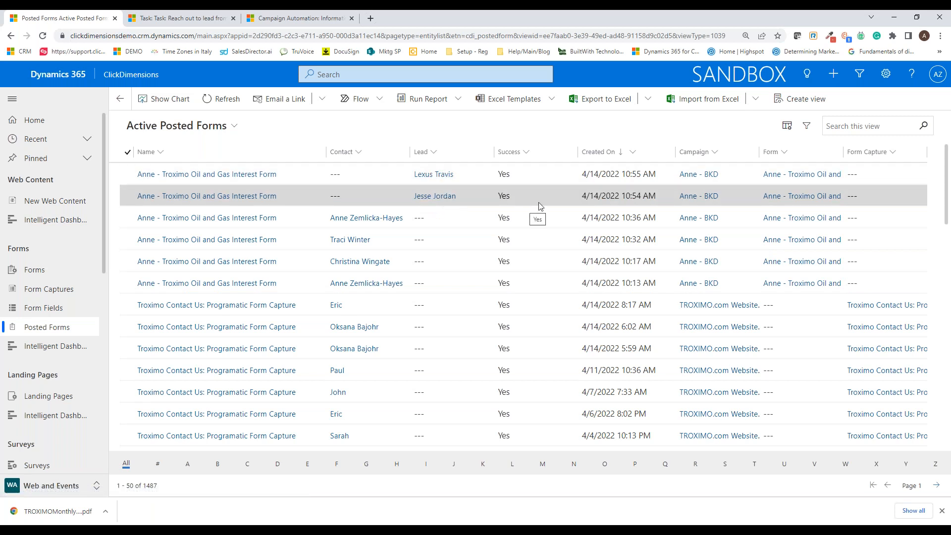
double_click(551, 201)
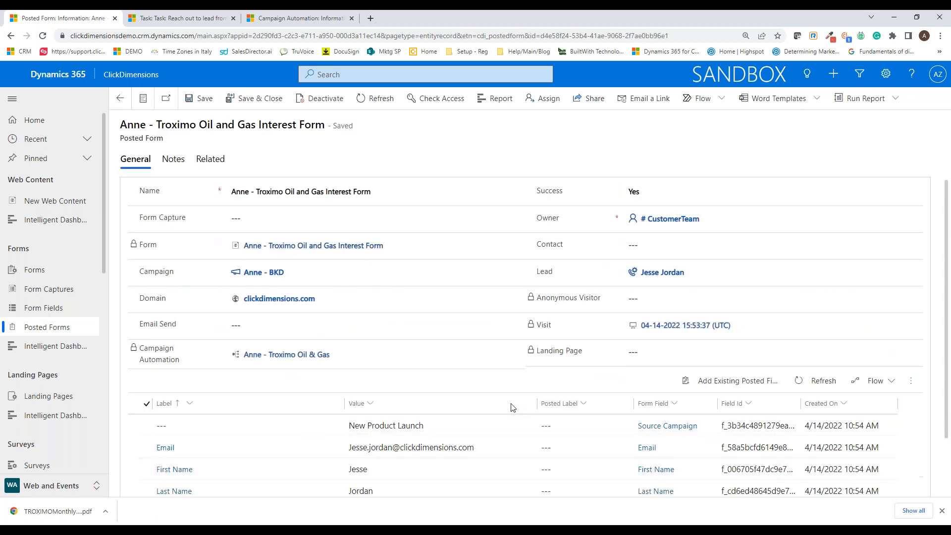
scroll(483, 400, "down", 1)
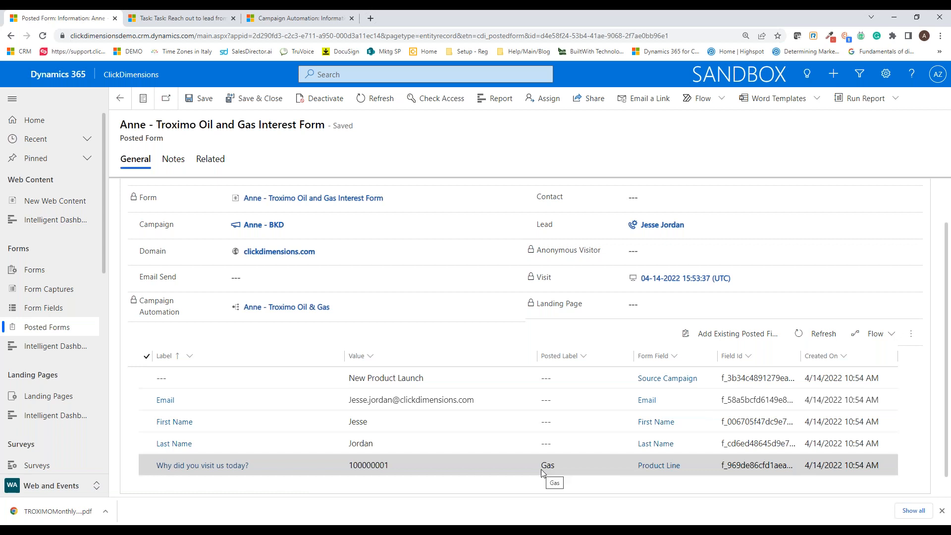
scroll(556, 400, "up", 1)
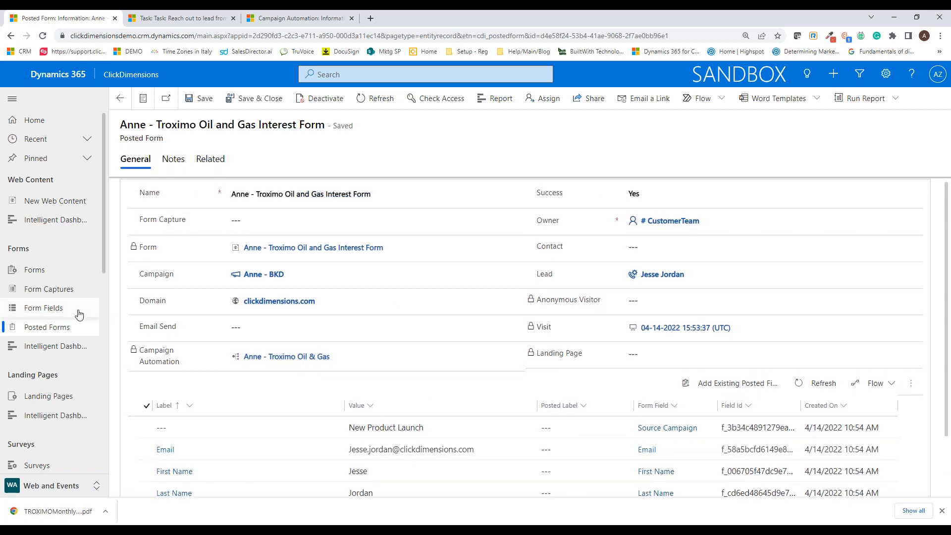
Step: Return to the forms list and reopen the Troximo Oil and Gas Interest Form in a maximized form designer
left_click(61, 270)
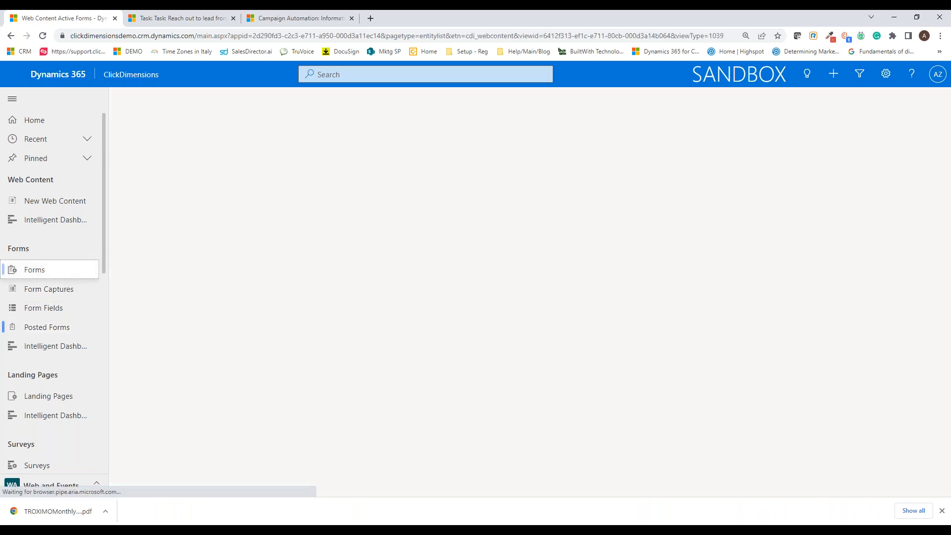
double_click(398, 175)
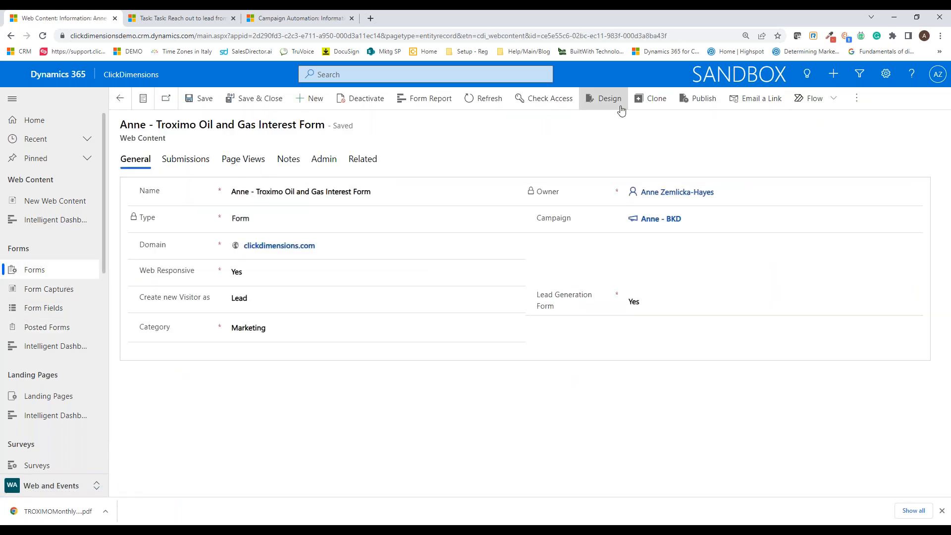
left_click(604, 105)
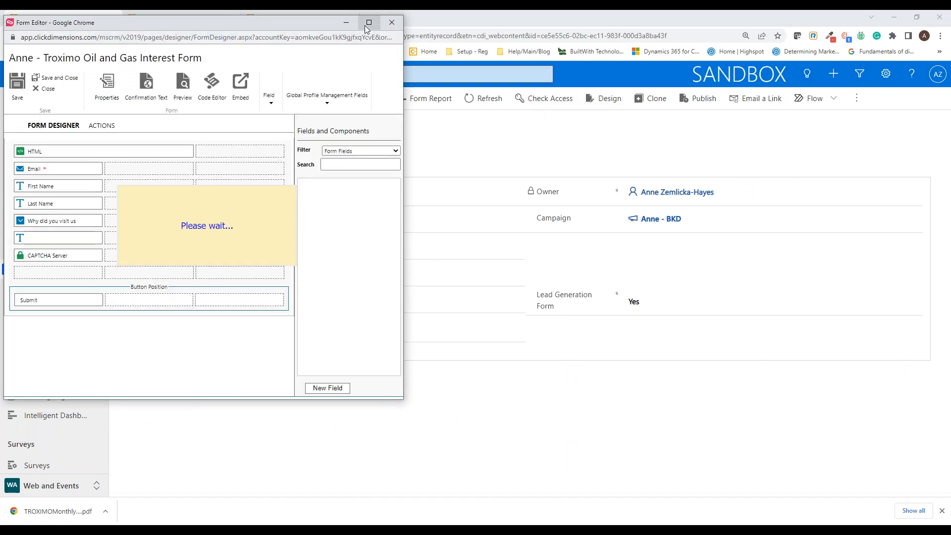
left_click(369, 22)
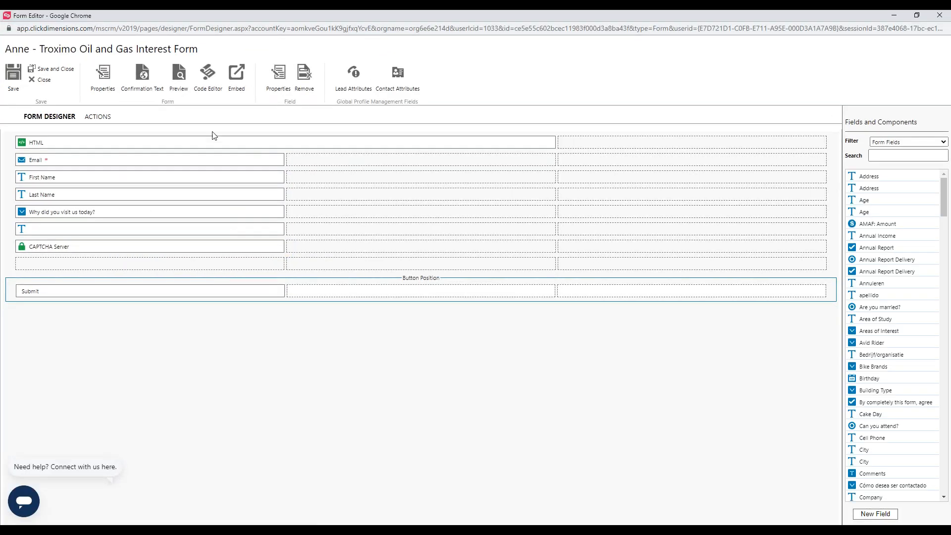
Step: Preview the form, autofill the visitor's email and name, choose Gas as the visit reason, and close the preview and designer
left_click(178, 74)
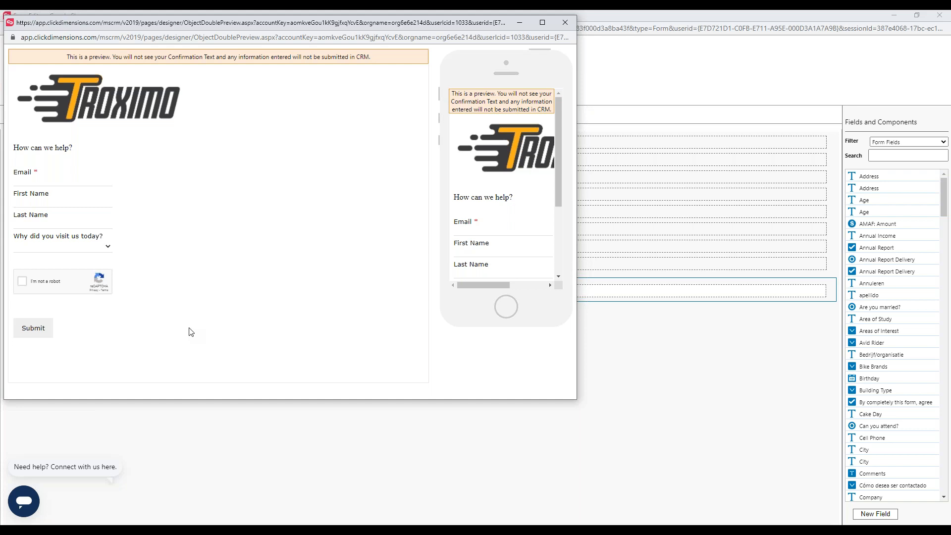
left_click(55, 184)
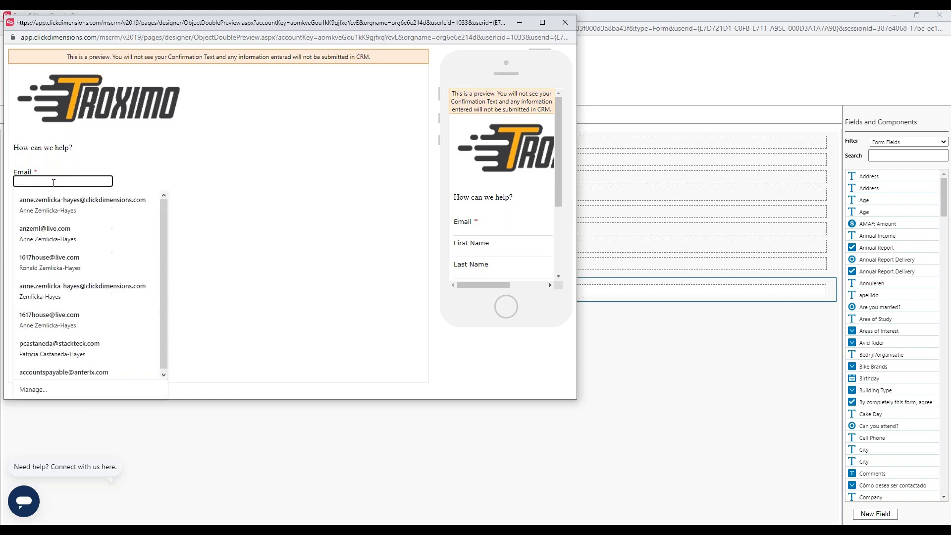
left_click(77, 208)
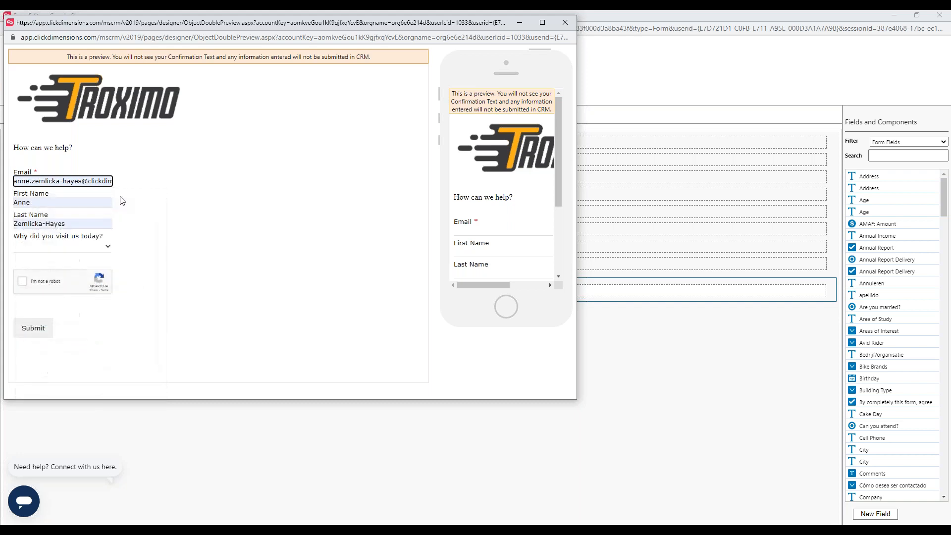
left_click(108, 247)
left_click(86, 275)
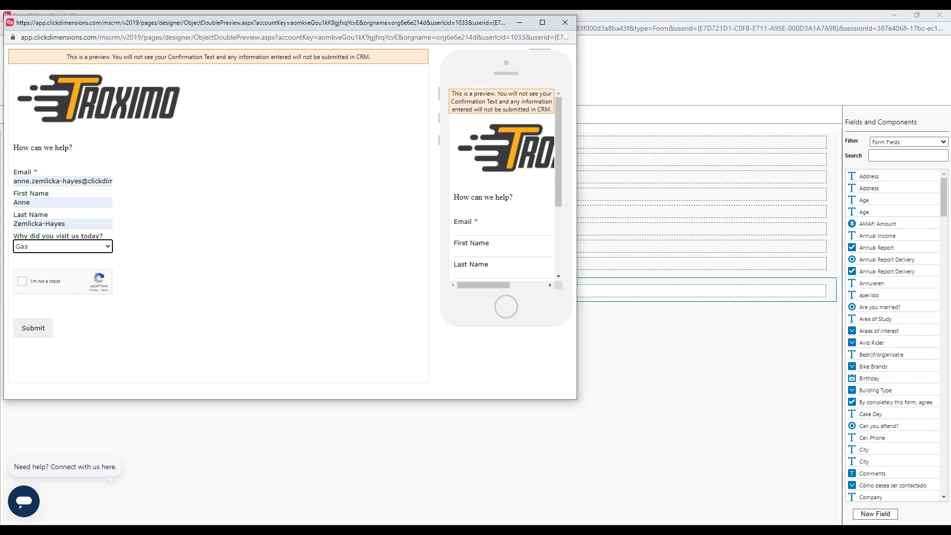
left_click(566, 23)
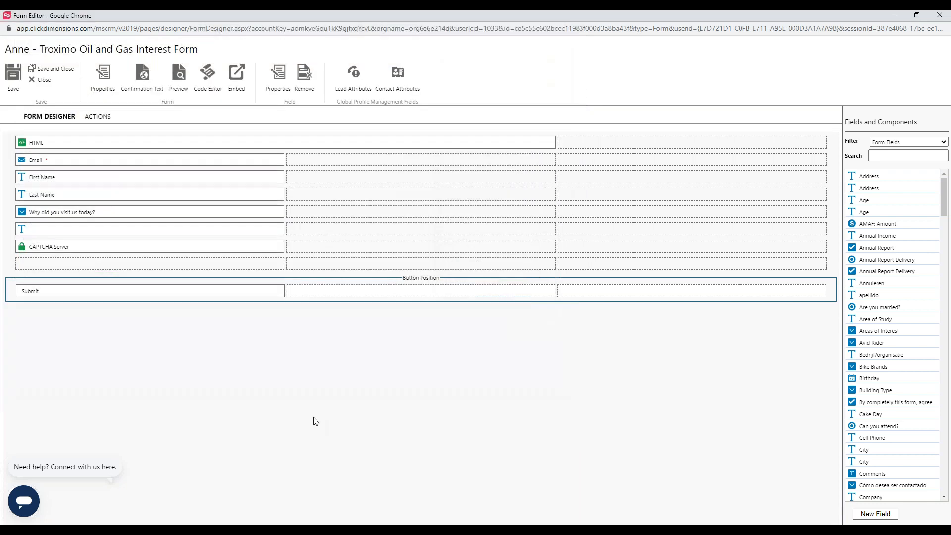
left_click(939, 16)
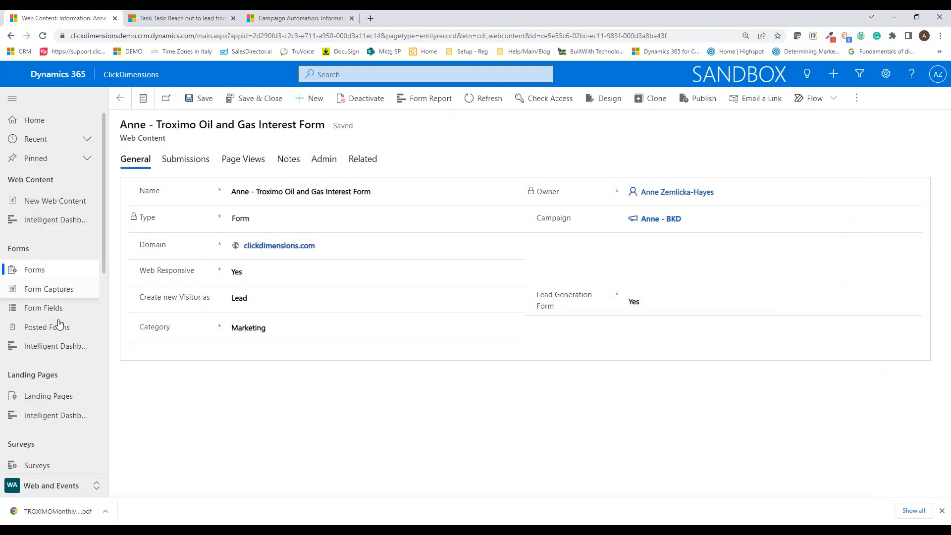
Step: Go to the campaign automations in the Messaging area, search by the owner's first name and open the Troximo Oil & Gas automation
left_click(97, 488)
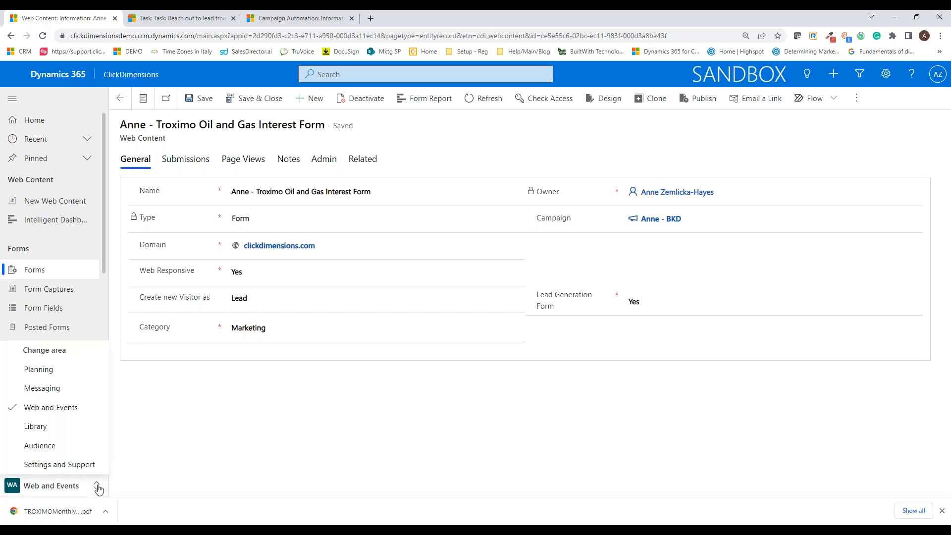
left_click(70, 390)
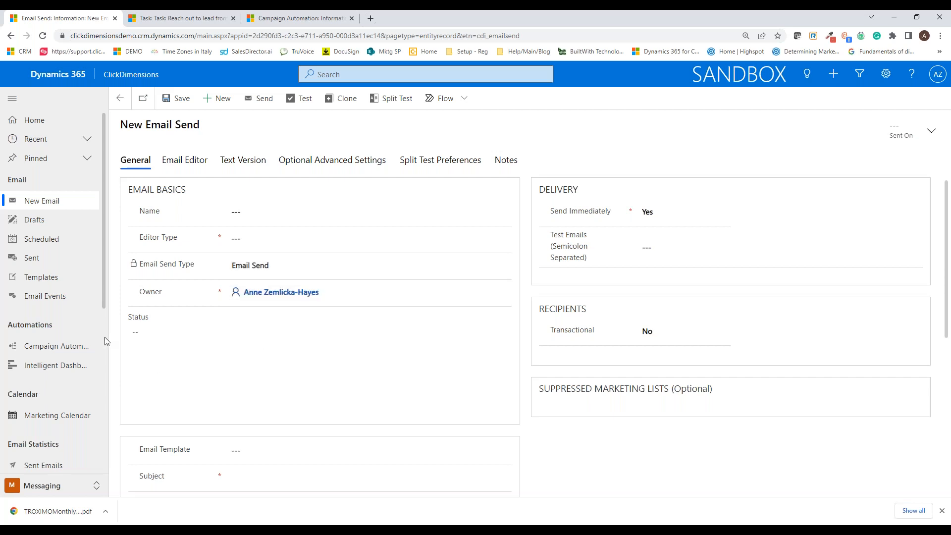
left_click(56, 347)
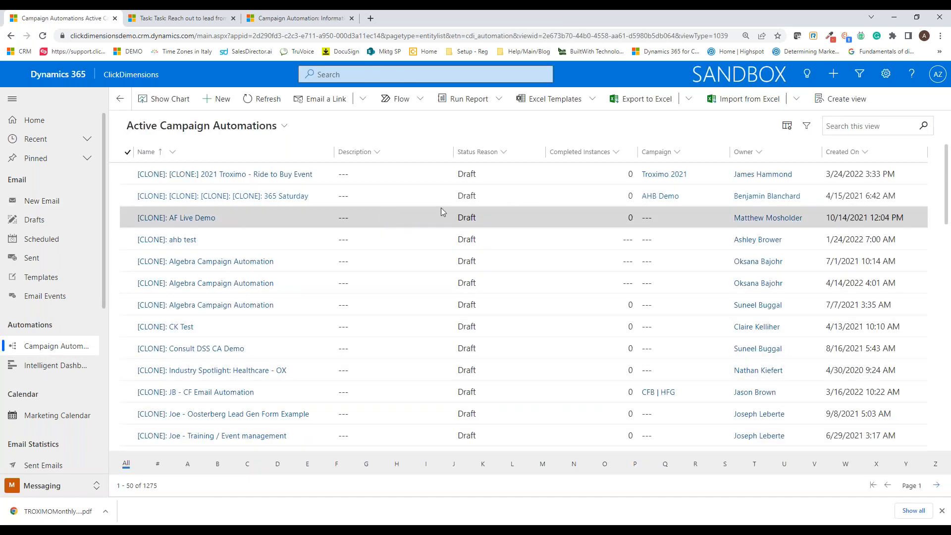
left_click(856, 128)
type("anne")
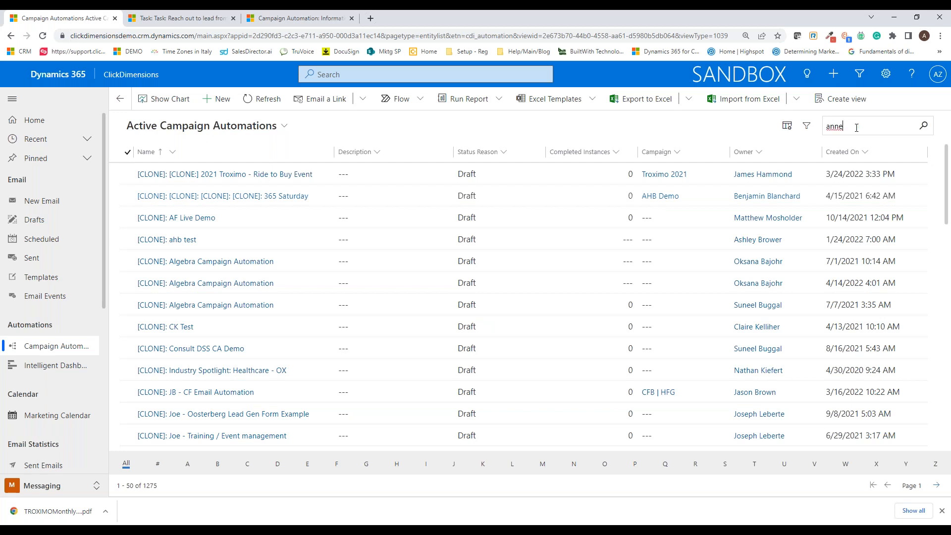
key("Return")
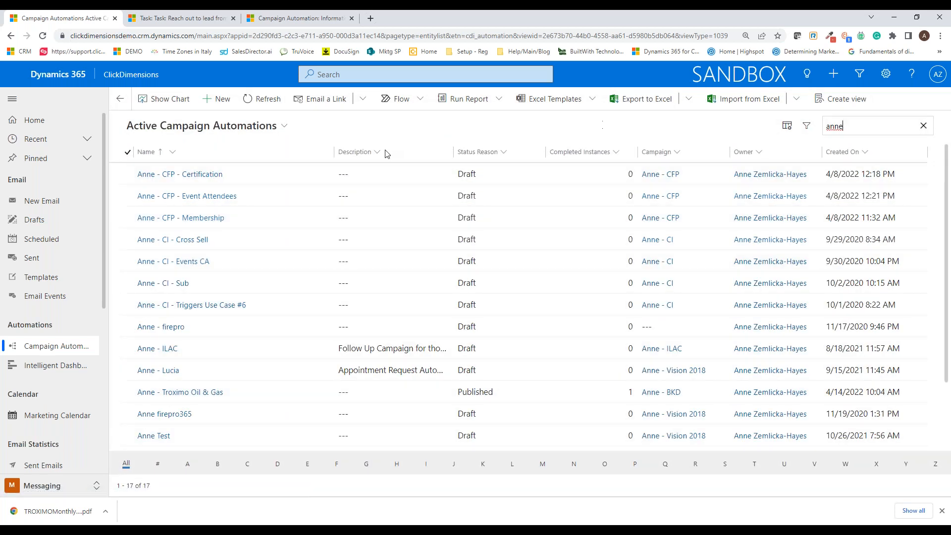
left_click(302, 394)
double_click(302, 395)
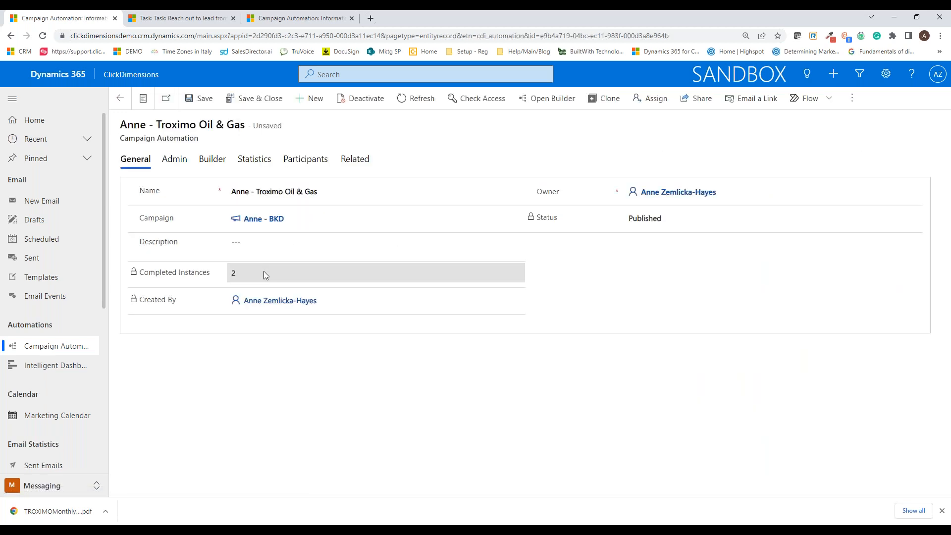
Step: Open the Troximo Oil & Gas automation in its builder and view the properties of the interest form trigger
double_click(233, 273)
left_click(226, 366)
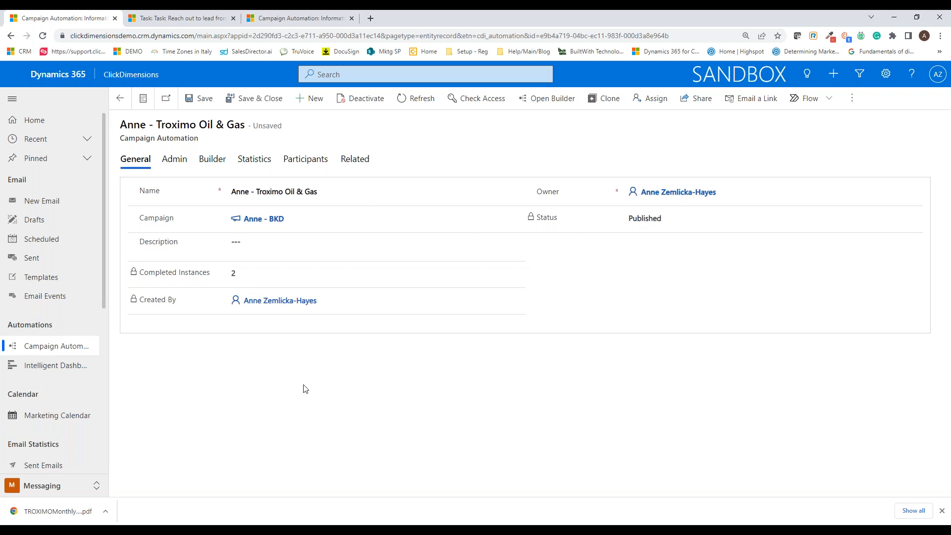
left_click(544, 99)
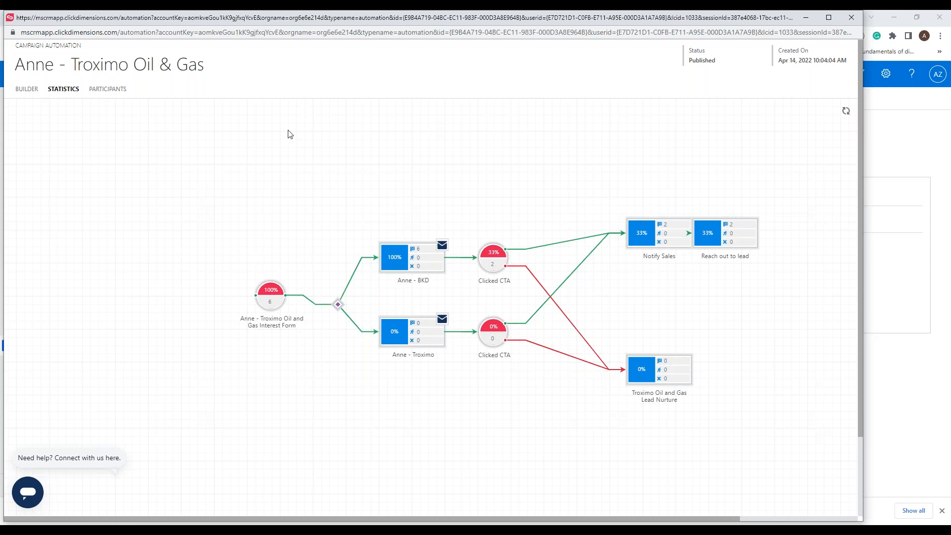
left_click(27, 90)
left_click_drag(194, 291, 131, 280)
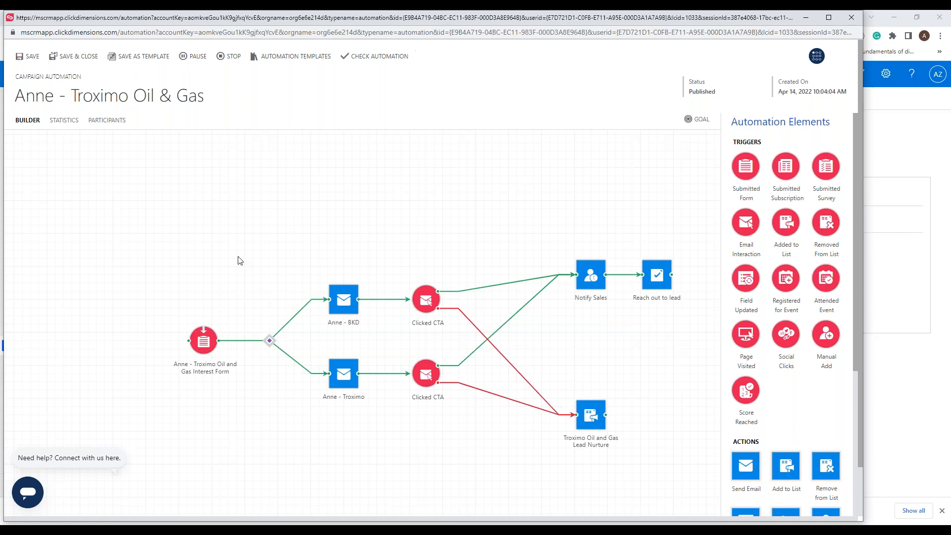
left_click(204, 344)
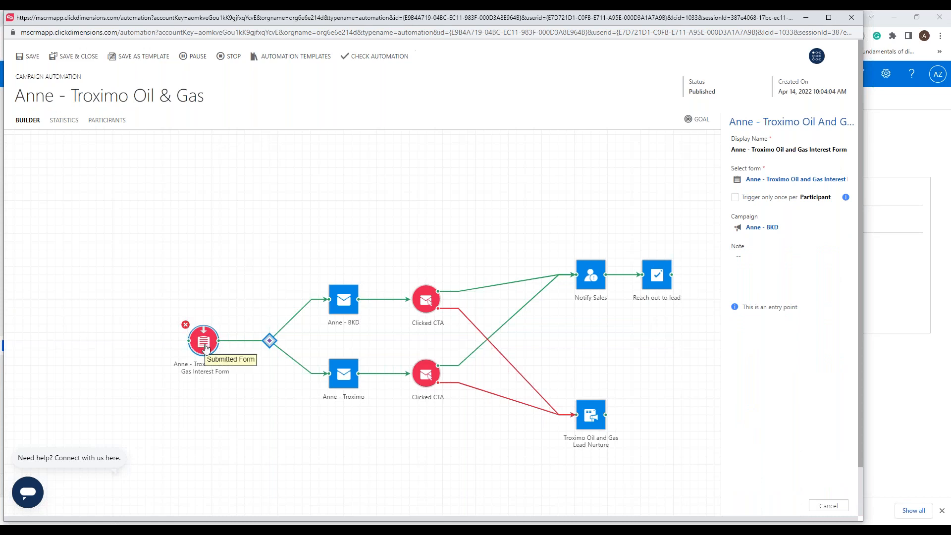
Step: Open the decision node after the form trigger, review the conditions of the BKD and Troximo branches, and cancel out of it
double_click(269, 341)
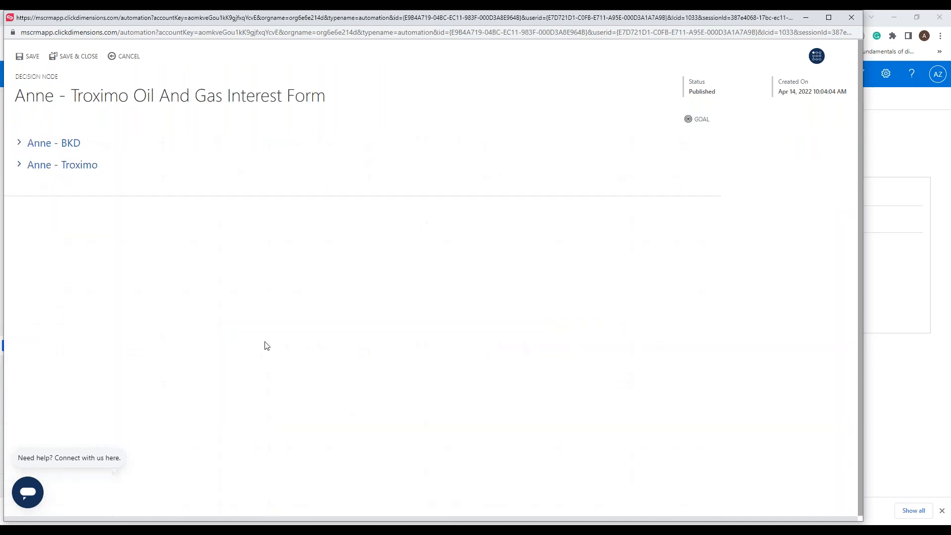
left_click(19, 143)
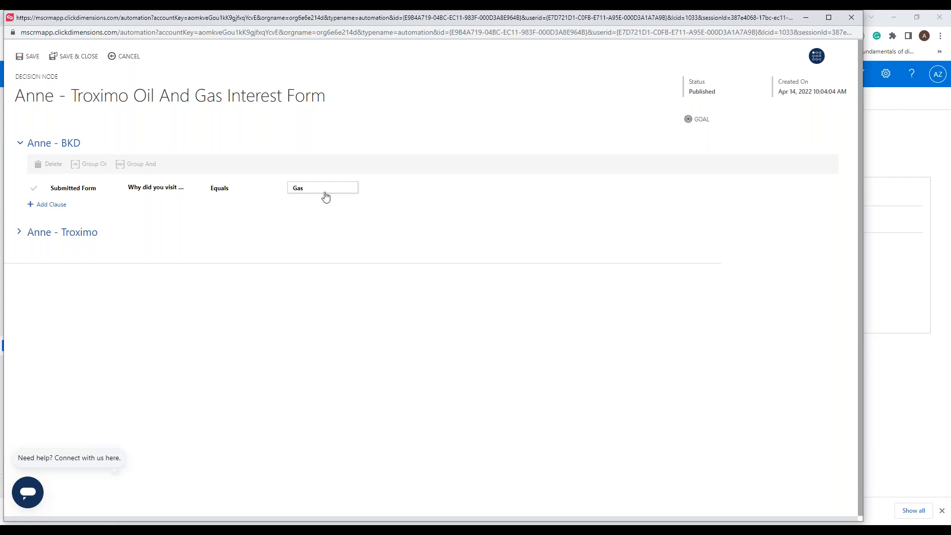
left_click(18, 233)
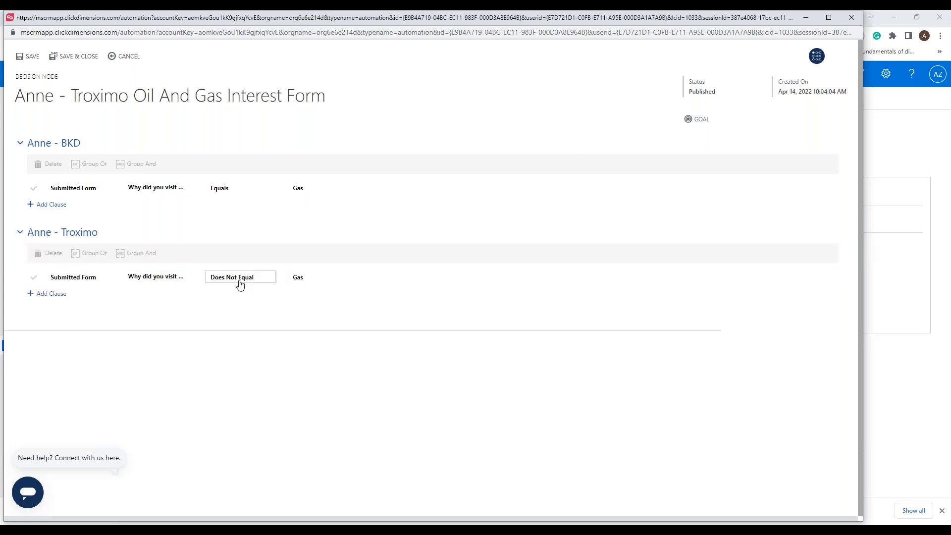
left_click(127, 56)
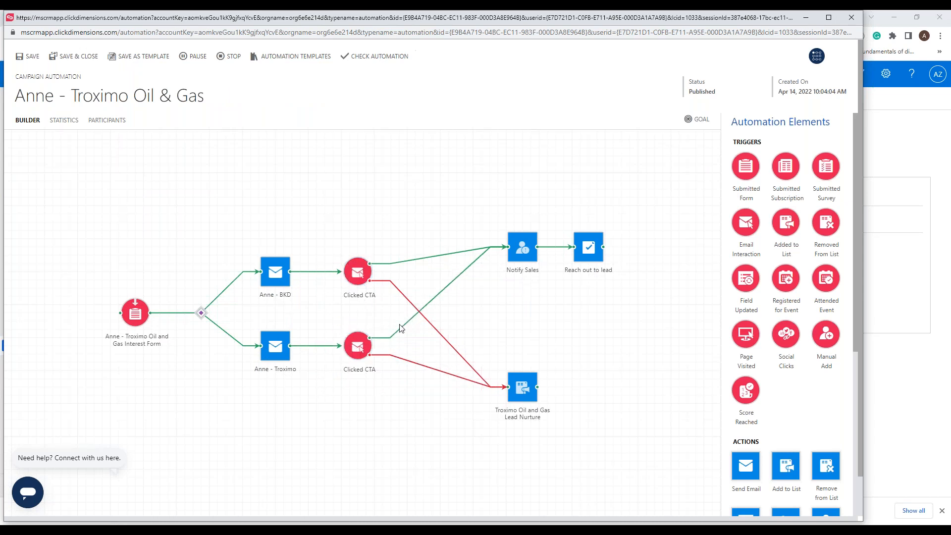
Step: Review the properties of the Notify Sales and Reach out to lead actions and nudge the Lead Nurture action on the canvas
left_click(523, 251)
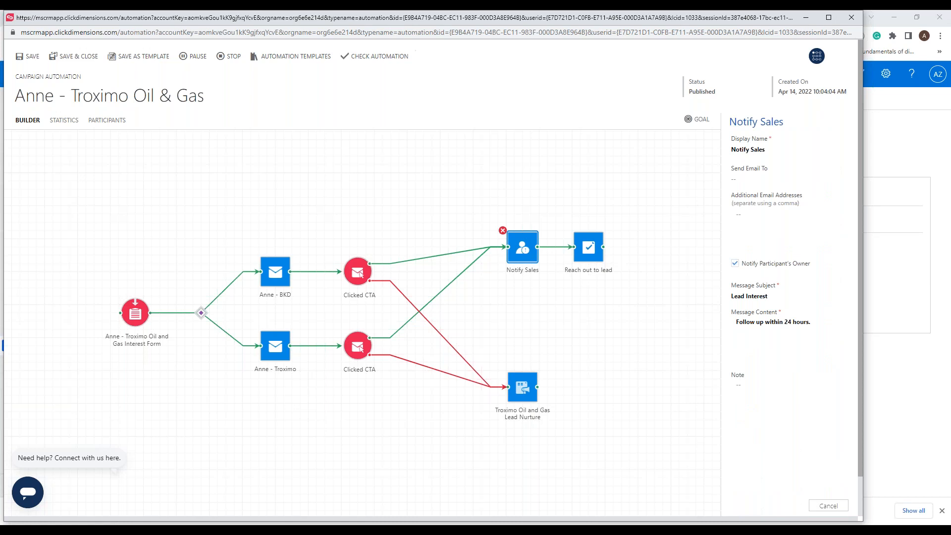
left_click(590, 255)
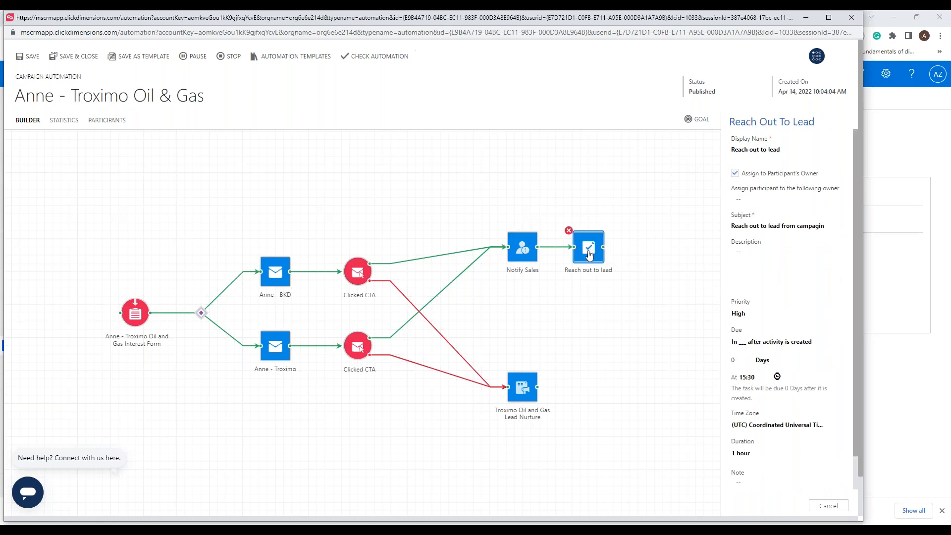
left_click_drag(825, 225, 699, 227)
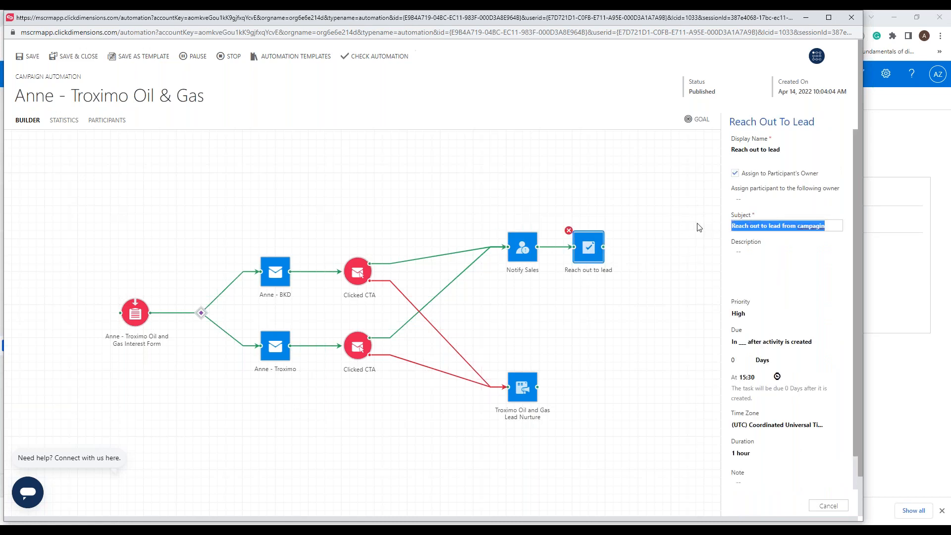
left_click(604, 350)
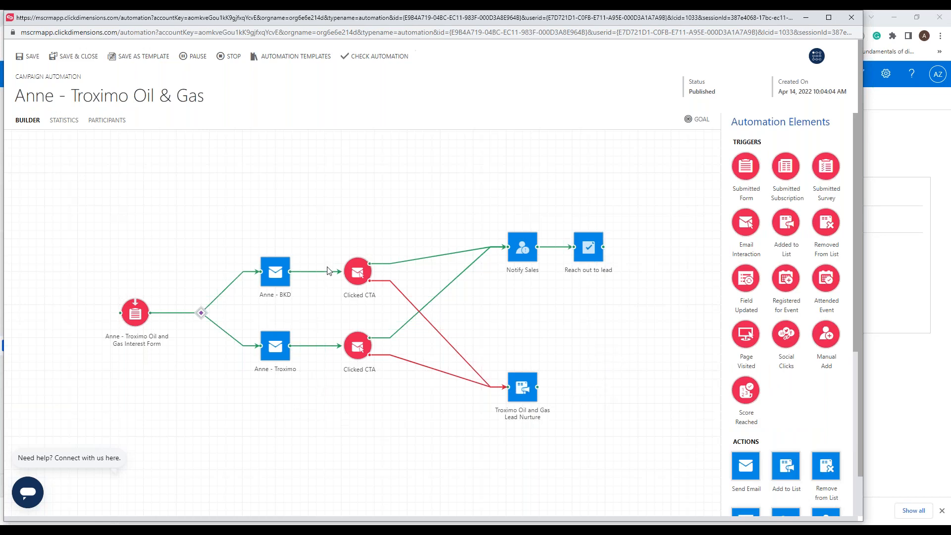
left_click_drag(518, 395, 540, 385)
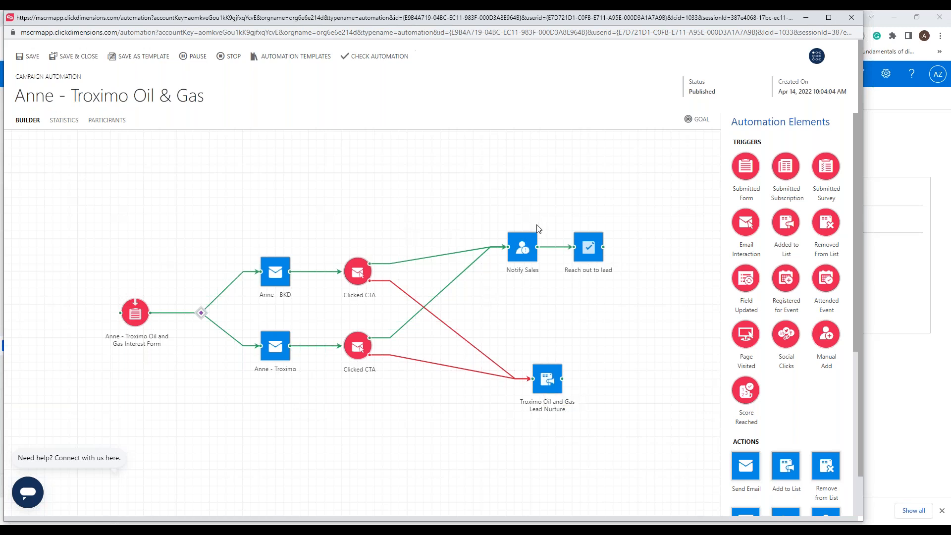
Step: Show the automation's statistics and examine the participant figures at each trigger and action
left_click(64, 121)
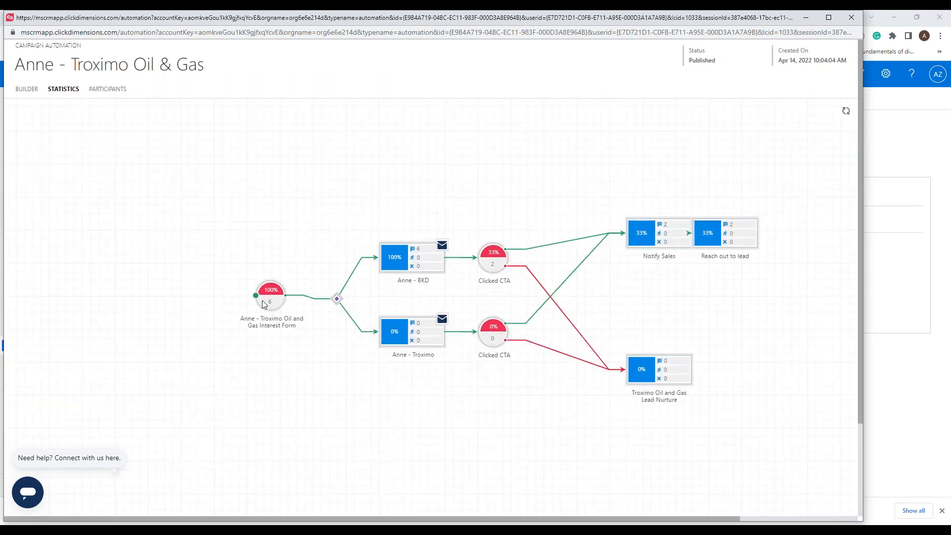
mouse_move(270, 301)
left_click_drag(645, 370, 603, 365)
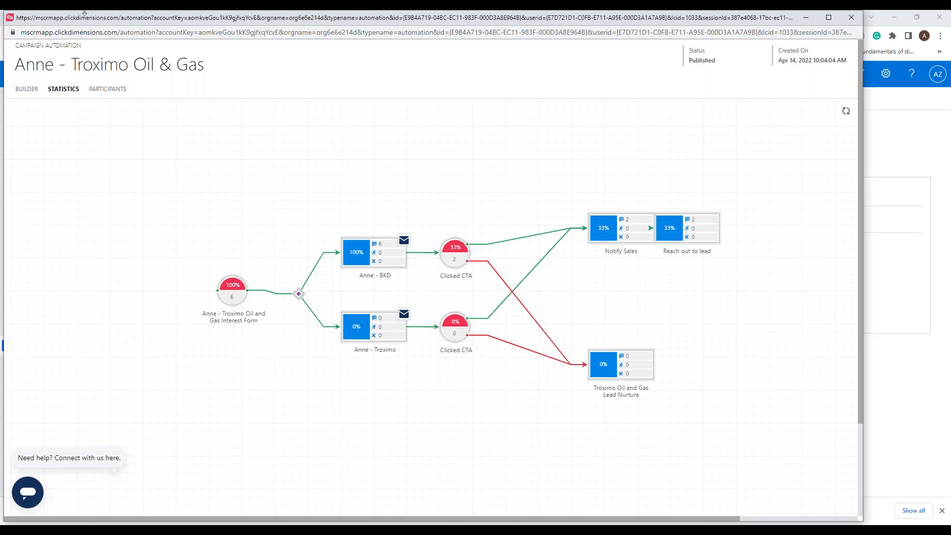
Step: Return to the builder, add an Email Interaction trigger near the Lead Nurture action and delete it again
left_click(21, 92)
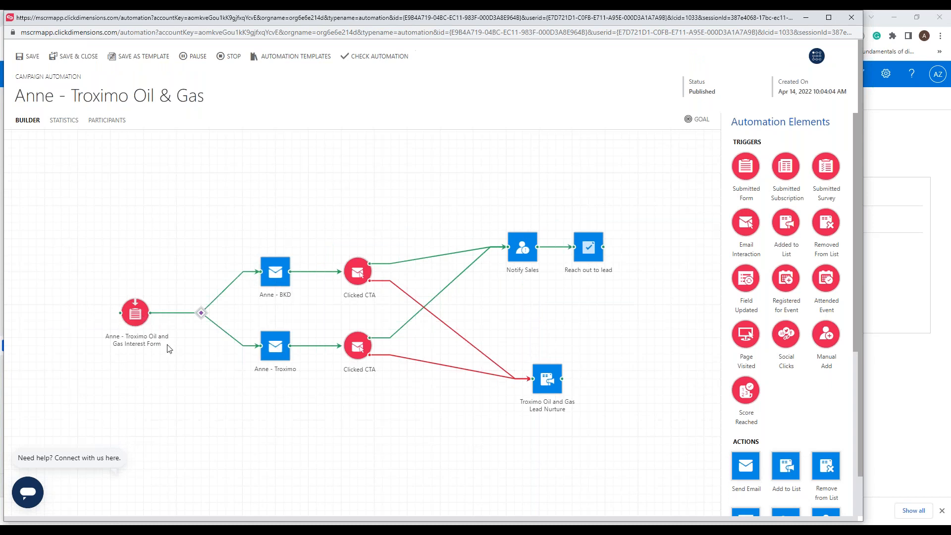
left_click_drag(136, 317, 127, 317)
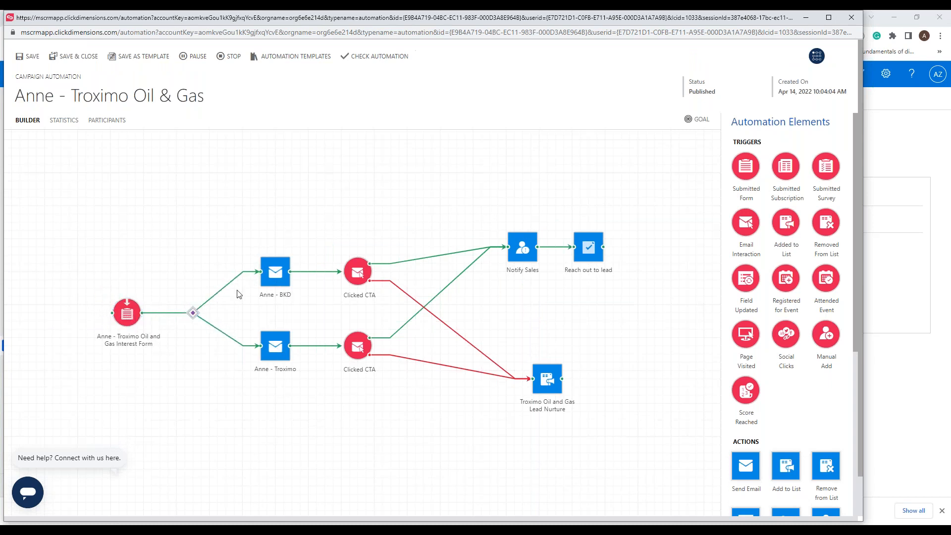
left_click_drag(746, 223, 614, 328)
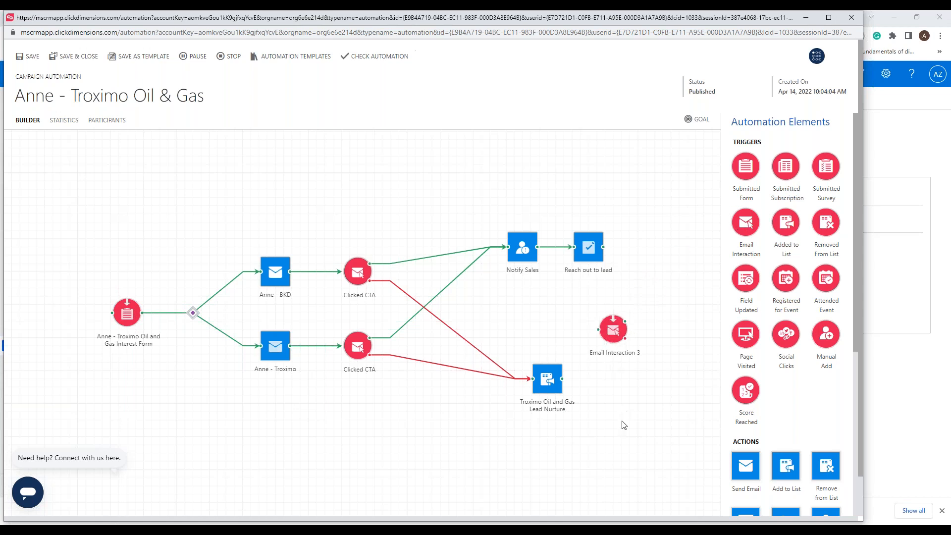
left_click(610, 331)
left_click(595, 313)
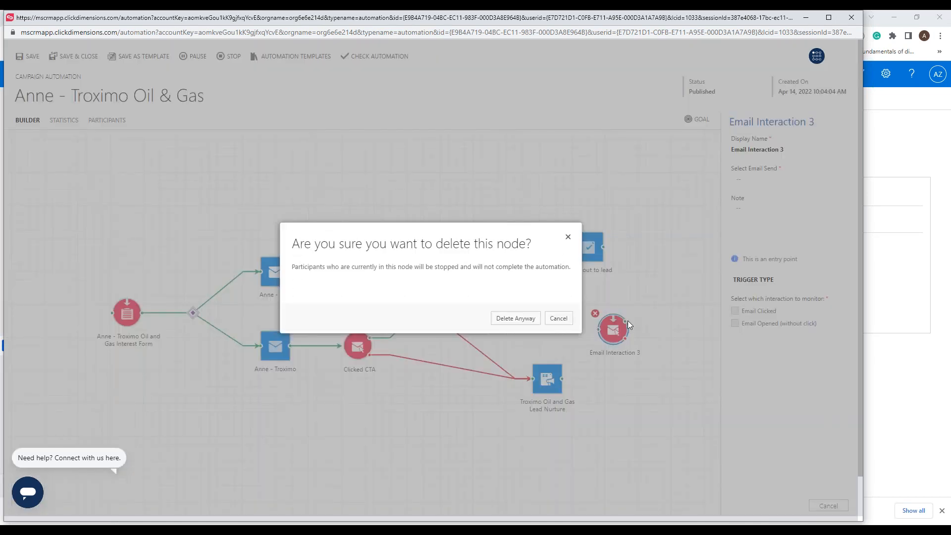
left_click(511, 320)
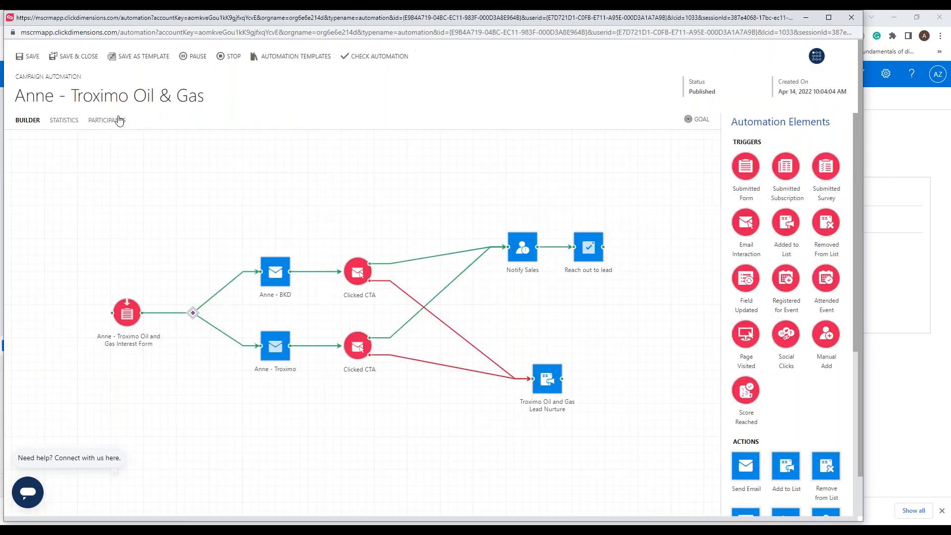
Step: Review the automation's participants list with each participant's status, and close the builder window
left_click(108, 122)
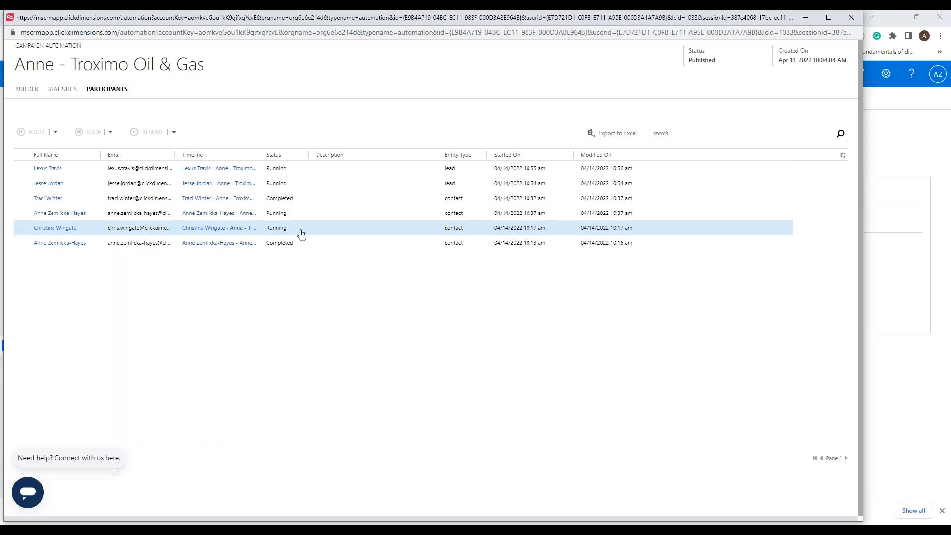
left_click(851, 19)
left_click(483, 88)
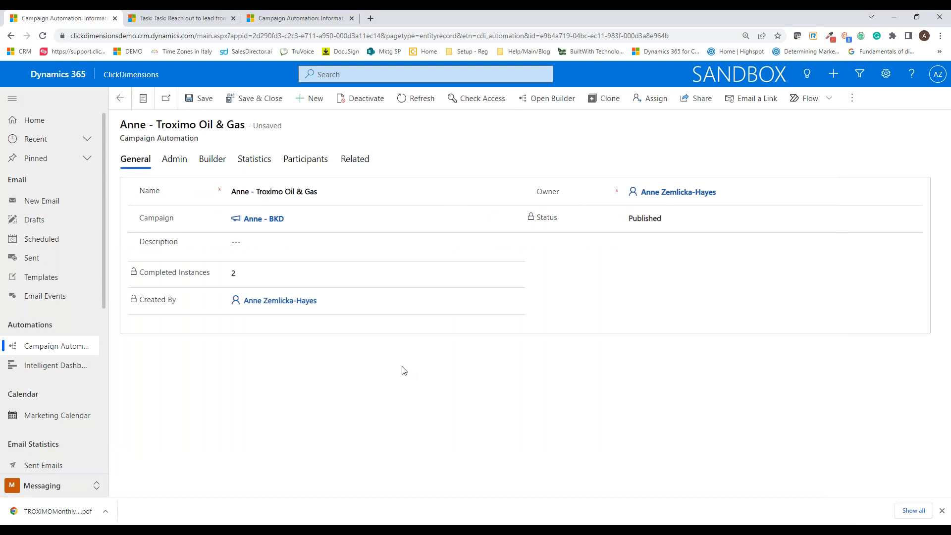
Step: Switch to Outlook and look through the body of the received Troximo Oil and Gas email
left_click(131, 531)
mouse_move(155, 531)
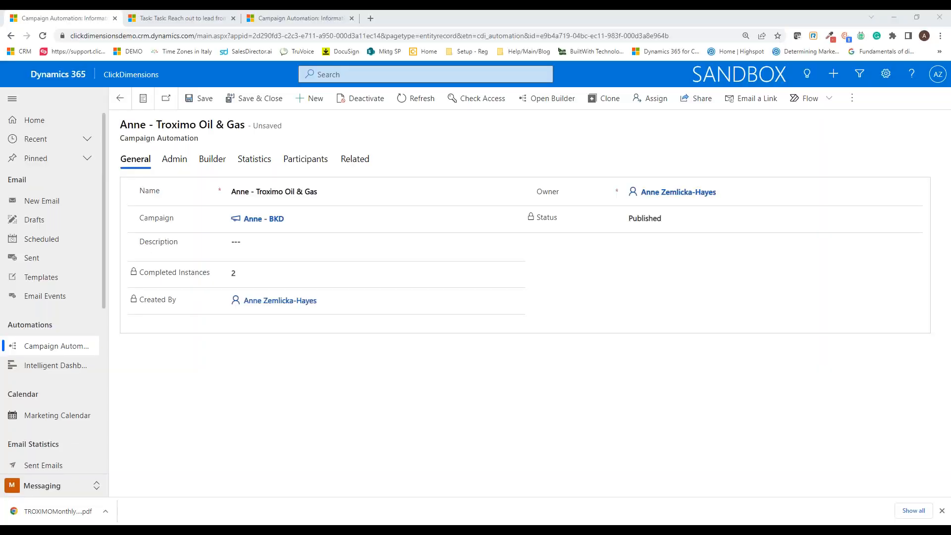
left_click_drag(87, 145, 569, 10)
left_click_drag(58, 180, 240, 10)
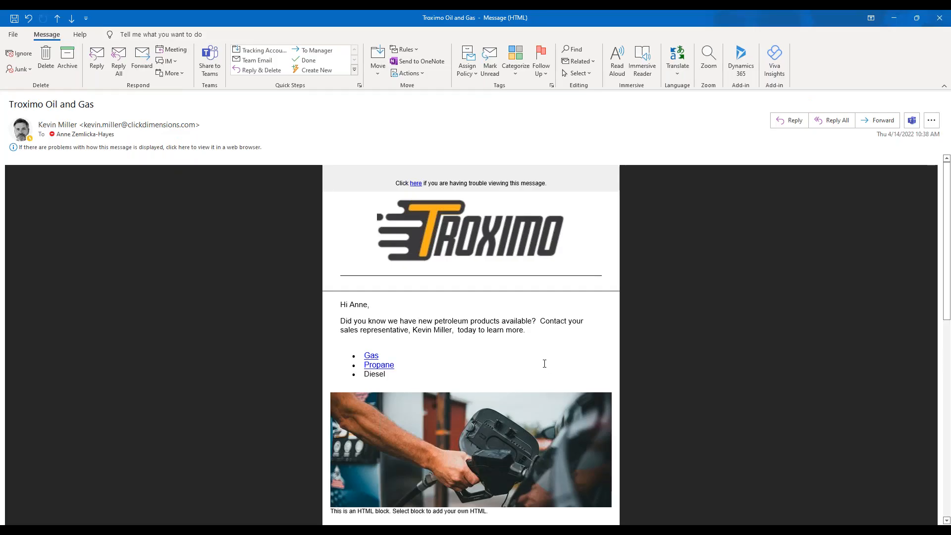
scroll(503, 367, "down", 6)
scroll(507, 367, "up", 5)
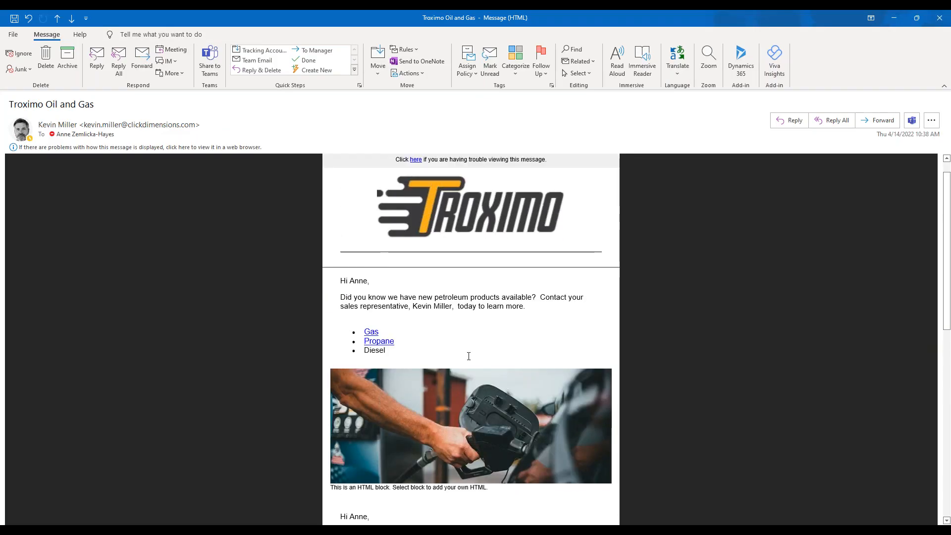
scroll(469, 357, "down", 2)
scroll(490, 353, "down", 3)
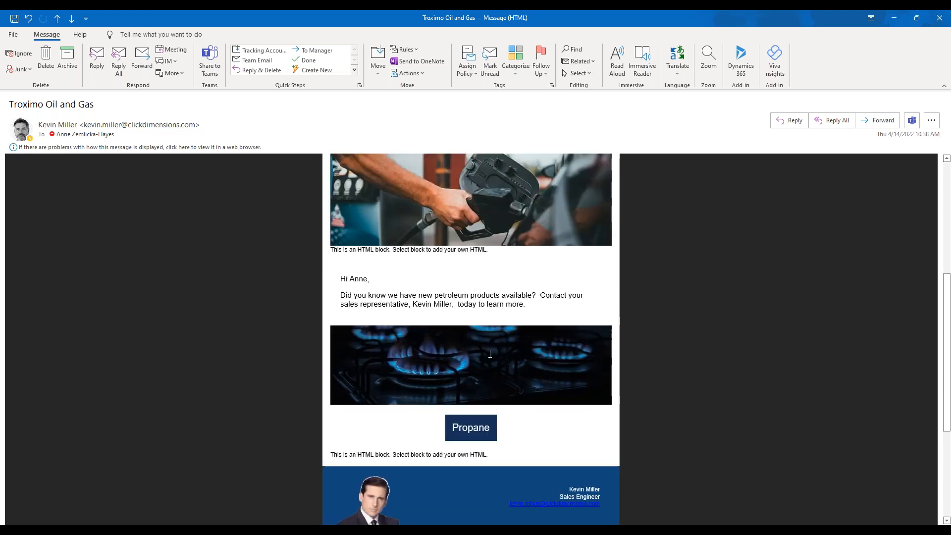
scroll(490, 354, "down", 1)
scroll(468, 320, "up", 7)
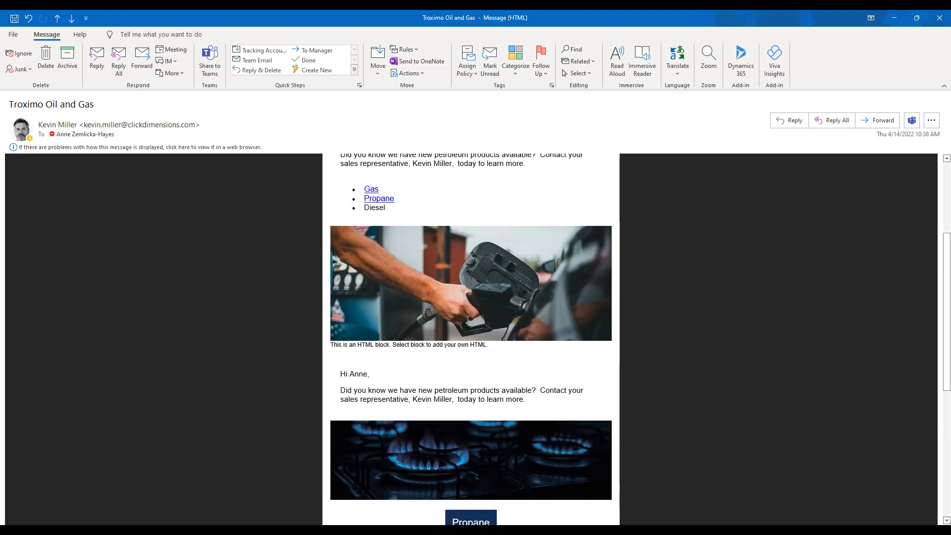
Step: Highlight the personalized sales representative and recipient names in the email text and inspect the Gas link's URL
left_click_drag(410, 212, 447, 214)
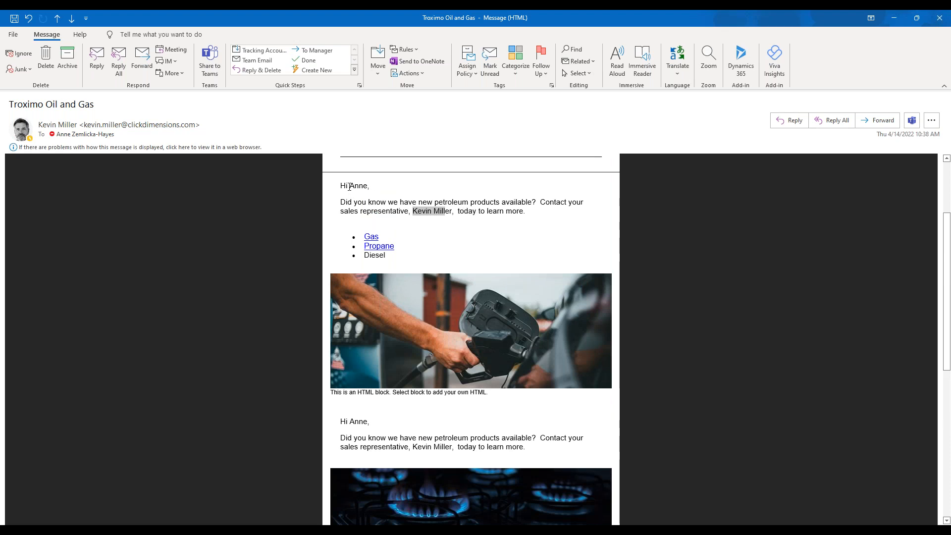
left_click_drag(351, 186, 367, 186)
left_click(440, 212)
mouse_move(374, 249)
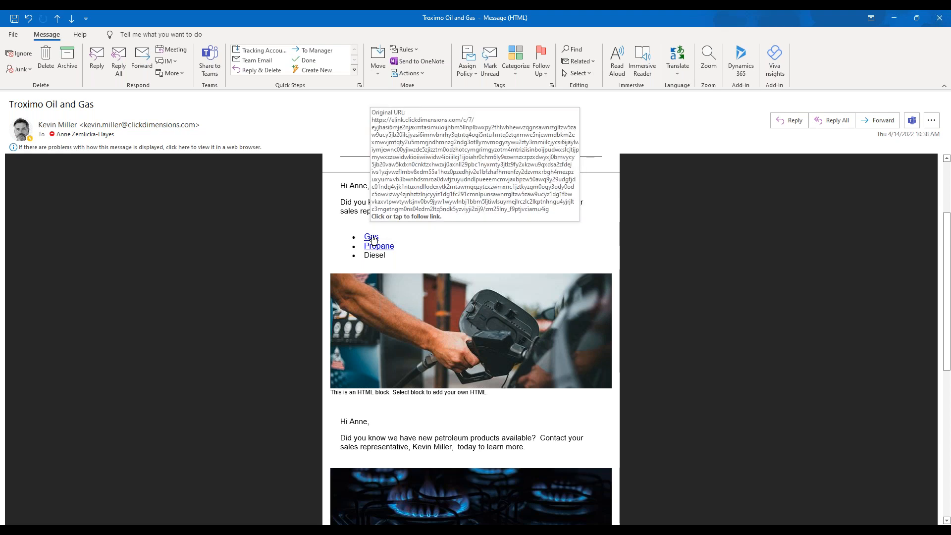
Step: Examine the email's representative signature, social links, company address and unsubscribe link, and minimize the message
scroll(722, 352, "down", 3)
scroll(722, 353, "down", 7)
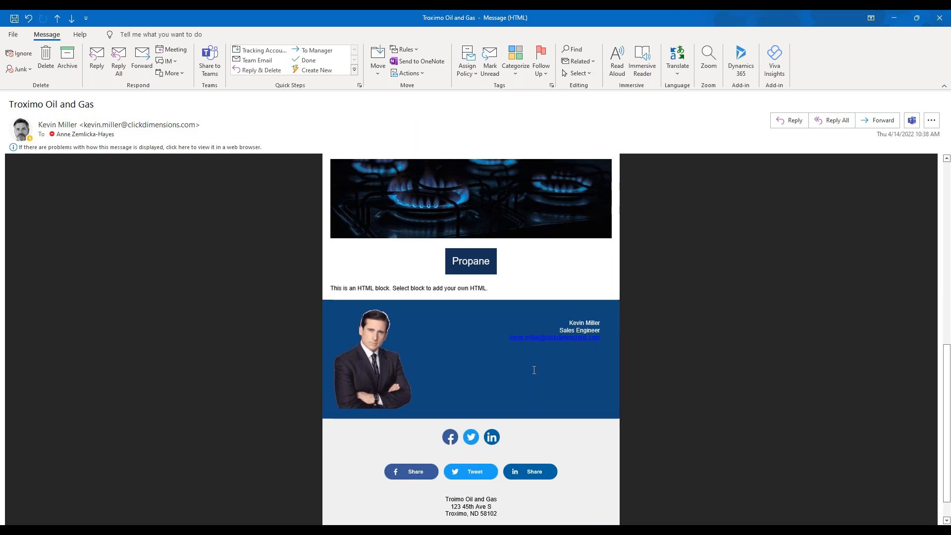
scroll(669, 399, "down", 1)
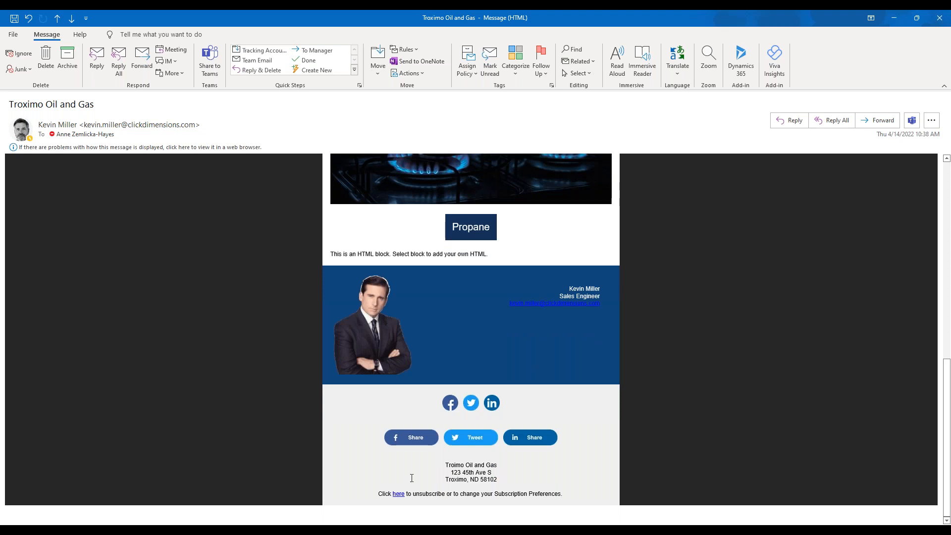
left_click_drag(452, 466, 509, 480)
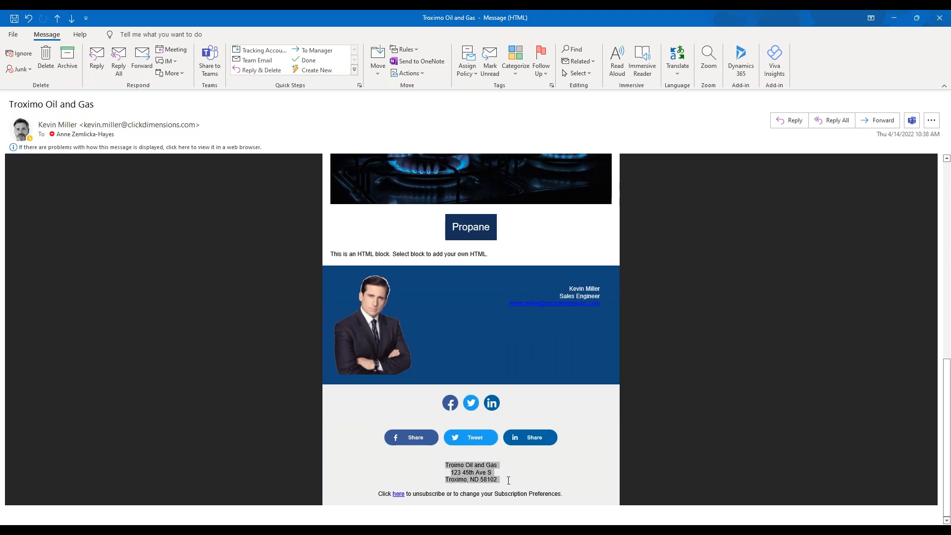
left_click(569, 484)
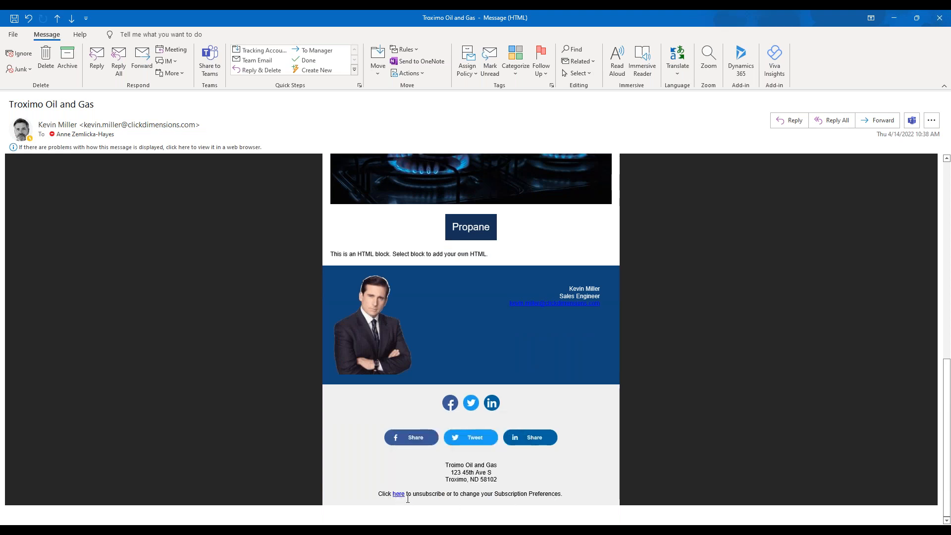
mouse_move(401, 501)
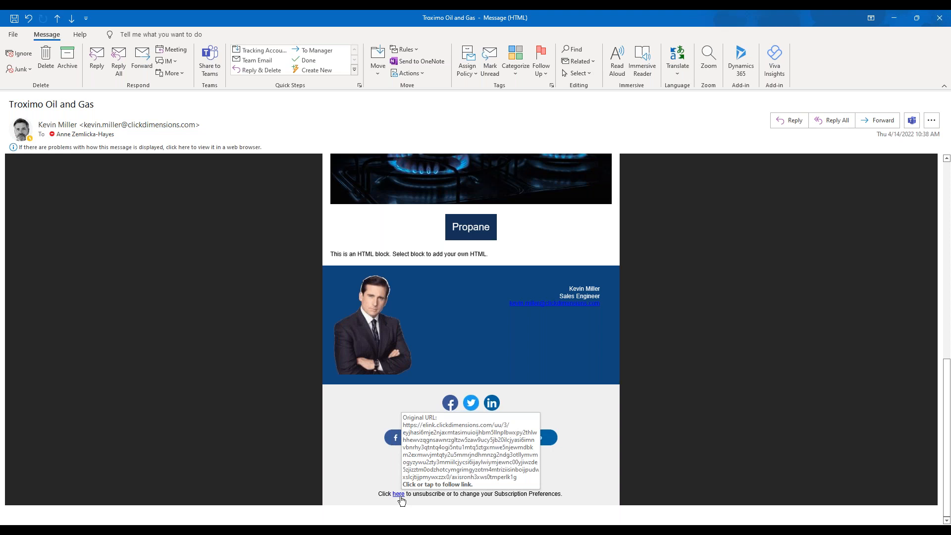
left_click(895, 20)
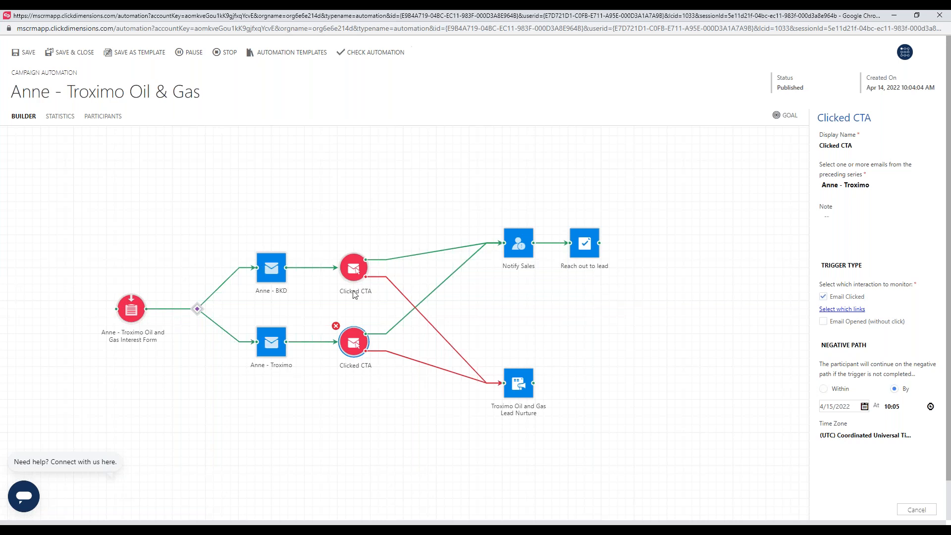
Step: Minimize the automation builder and open the Email Events list, discarding the automation record's unsaved changes
left_click(894, 15)
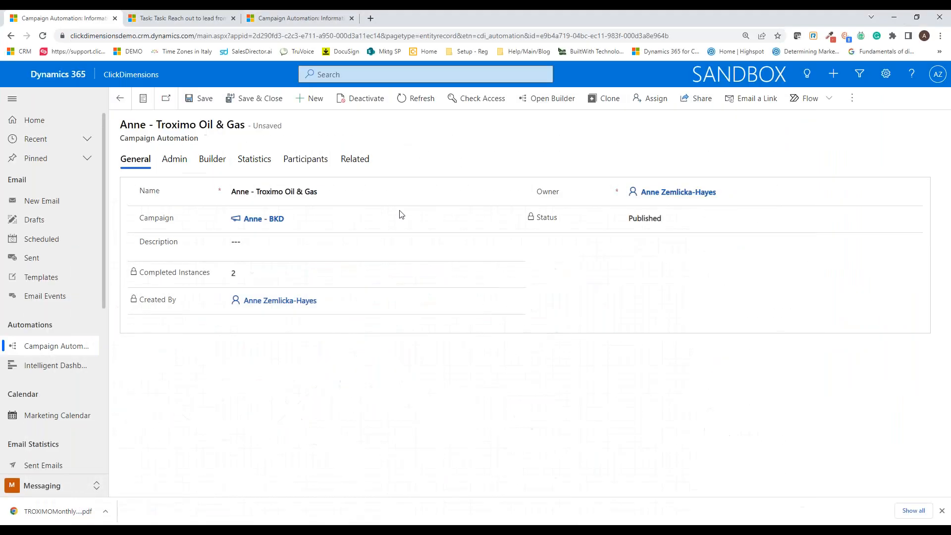
left_click(42, 297)
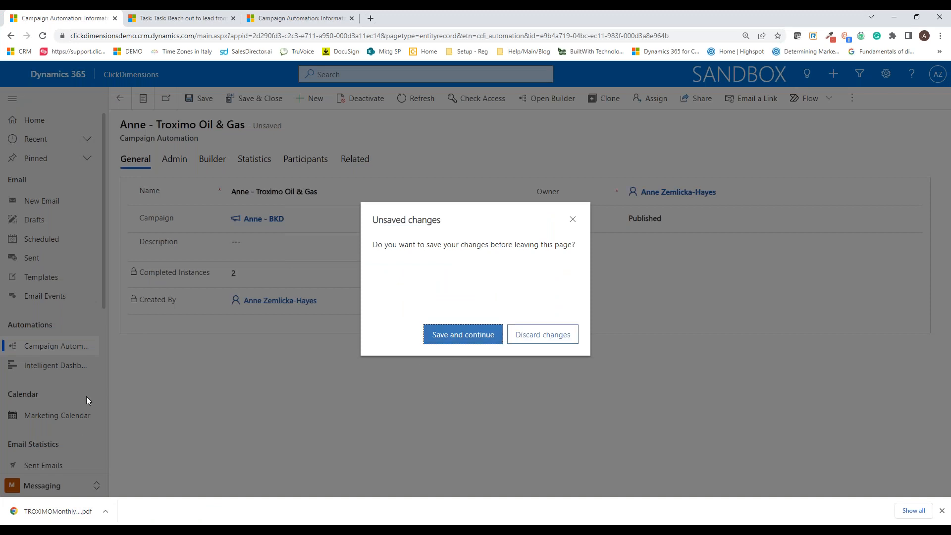
left_click(527, 338)
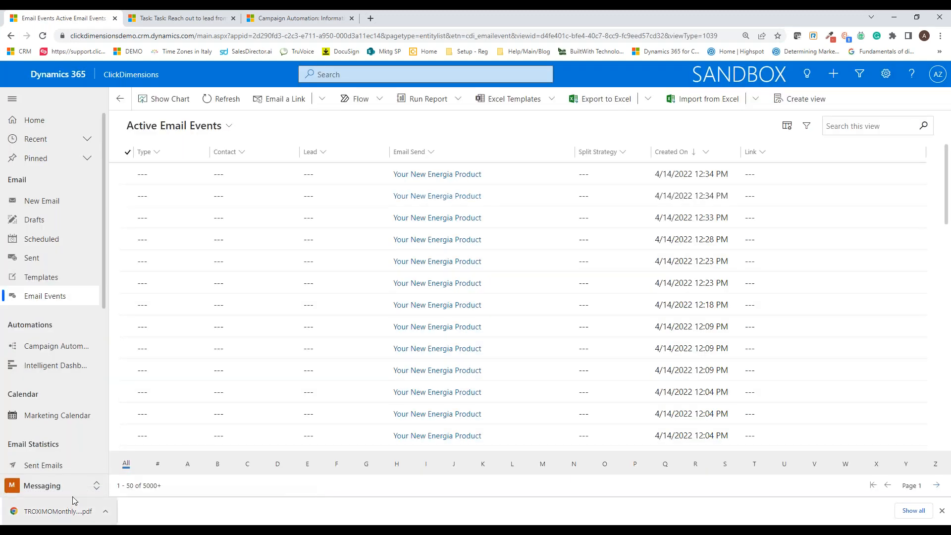
Step: Open the BKD campaign from the Planning area's CRM Campaigns and show its ClickDimensions data
left_click(94, 487)
left_click(78, 370)
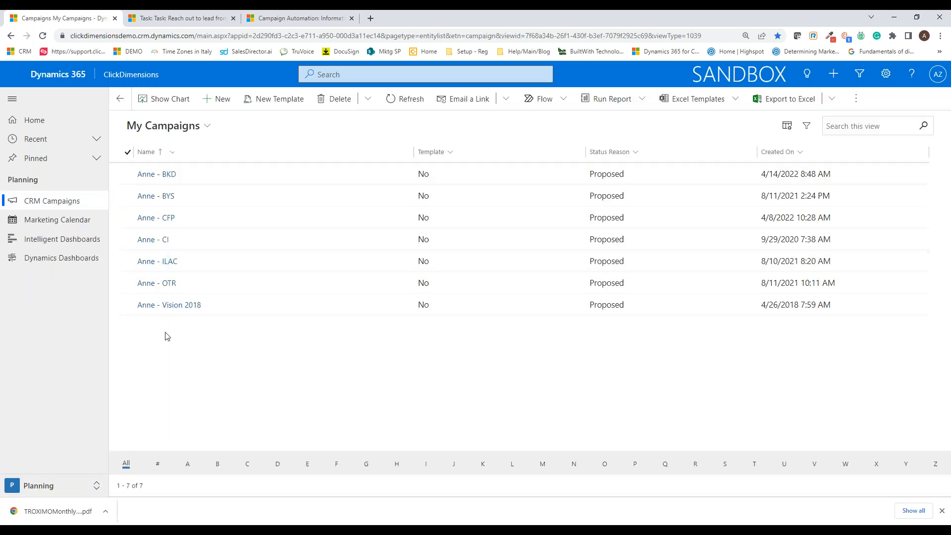
double_click(300, 171)
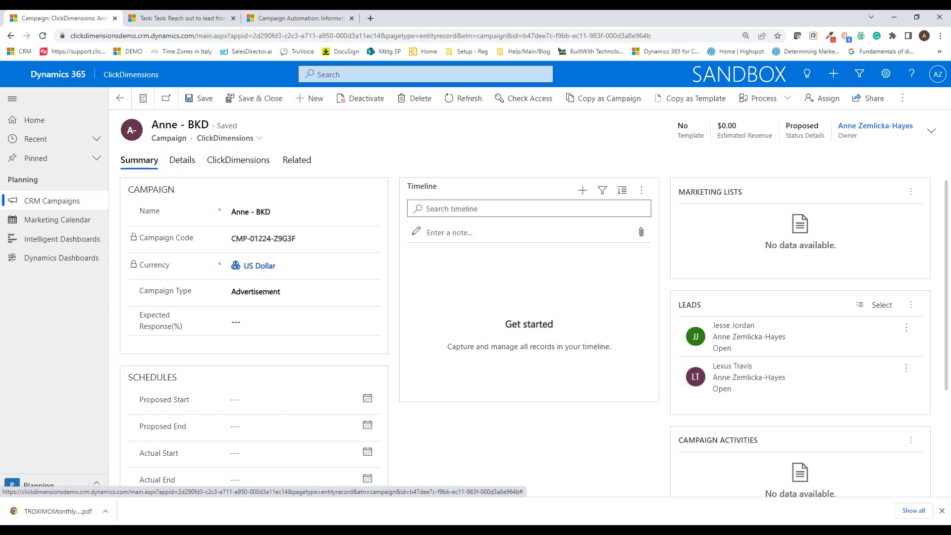
left_click(239, 160)
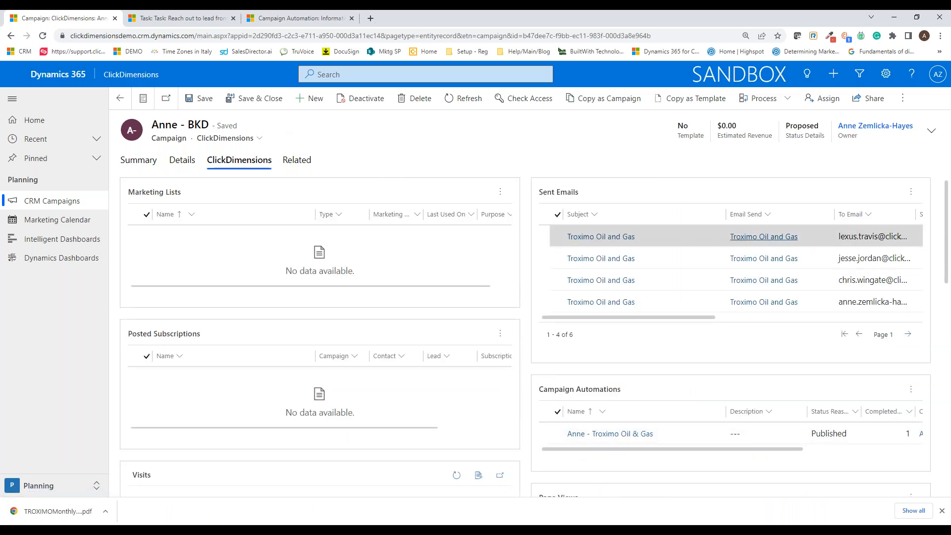
Step: Review the campaign's sent email scores, opens and clicks on both pages, plus its visits, page views and posted forms
left_click_drag(714, 317, 809, 327)
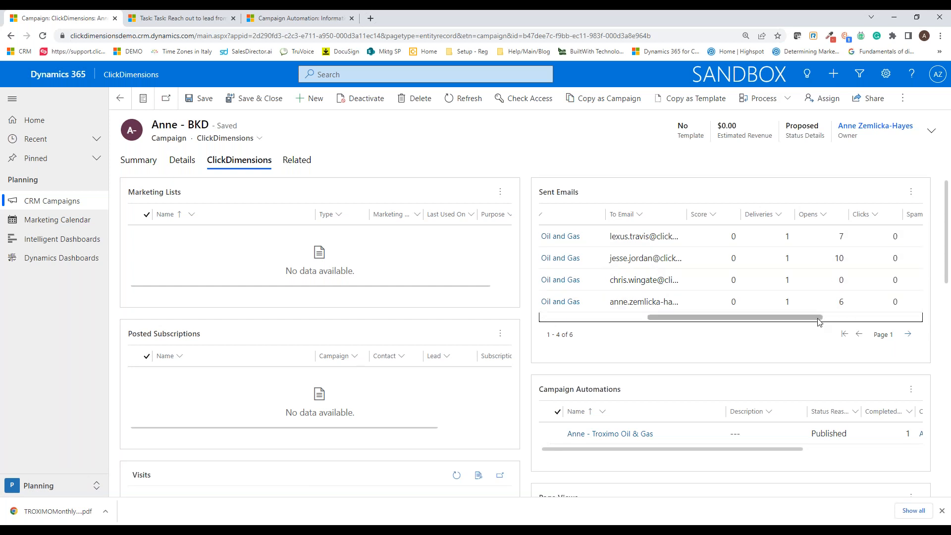
left_click(910, 334)
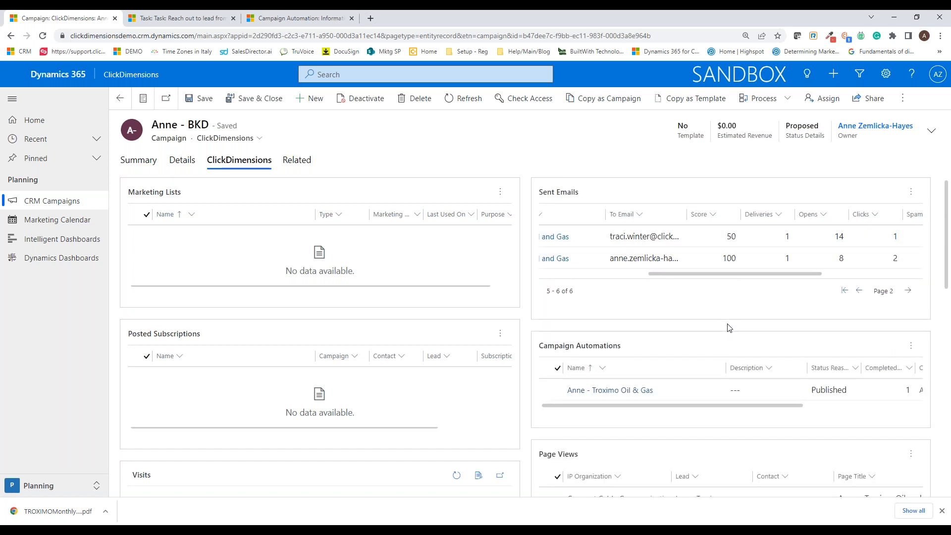
scroll(730, 327, "down", 3)
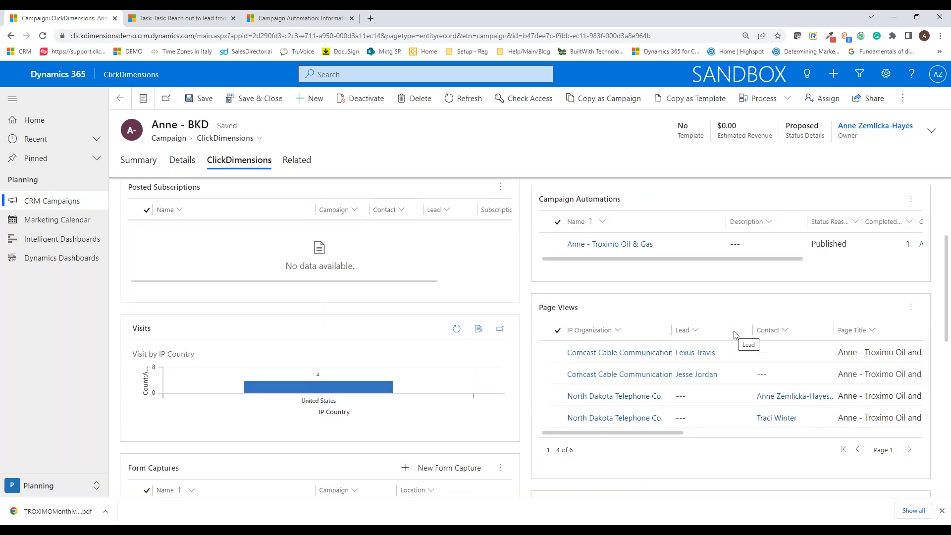
scroll(734, 335, "down", 2)
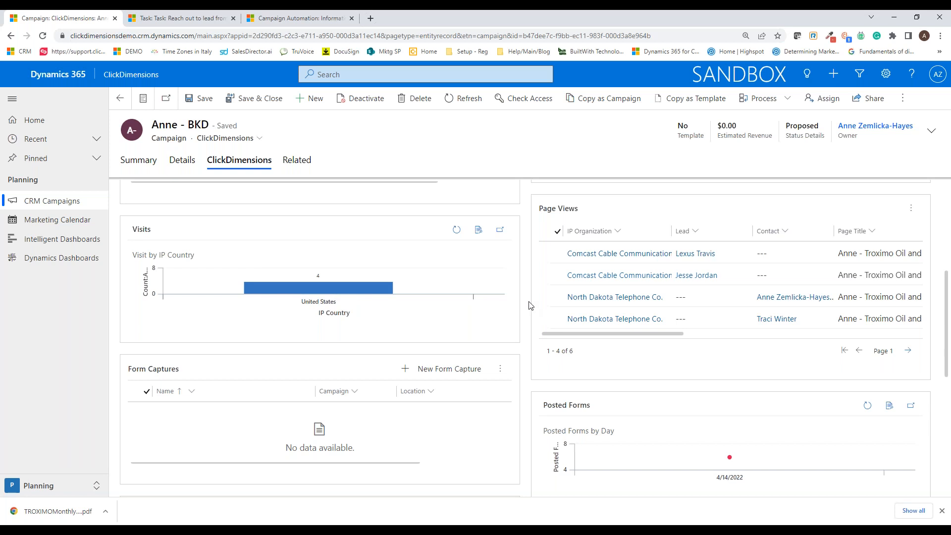
scroll(530, 305, "down", 6)
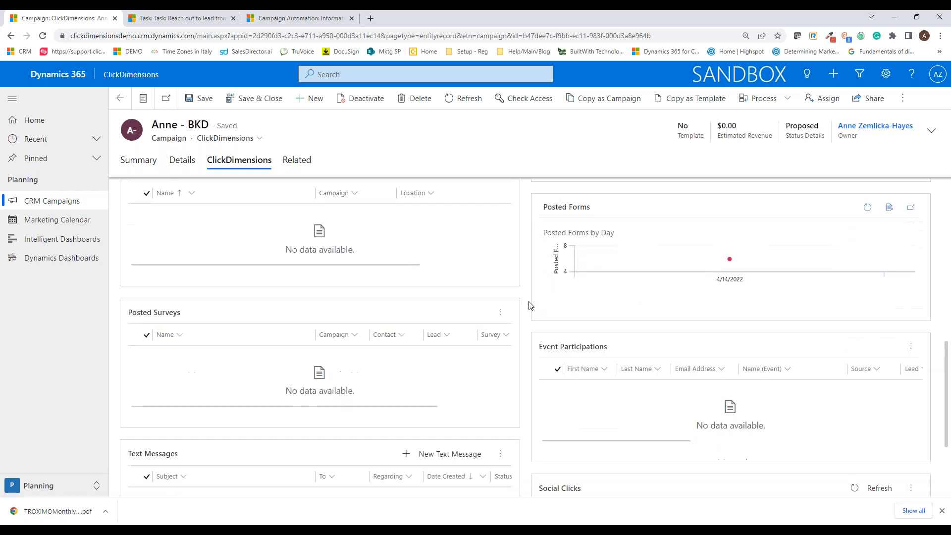
scroll(531, 305, "up", 10)
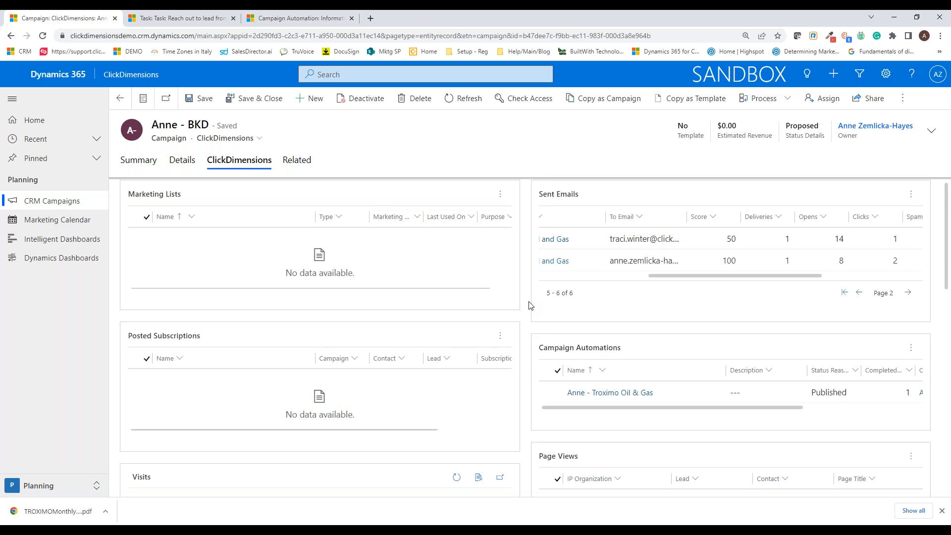
Step: Go to the Web and Events area and open the Page Views list under Web Statistics
left_click(95, 486)
left_click(79, 446)
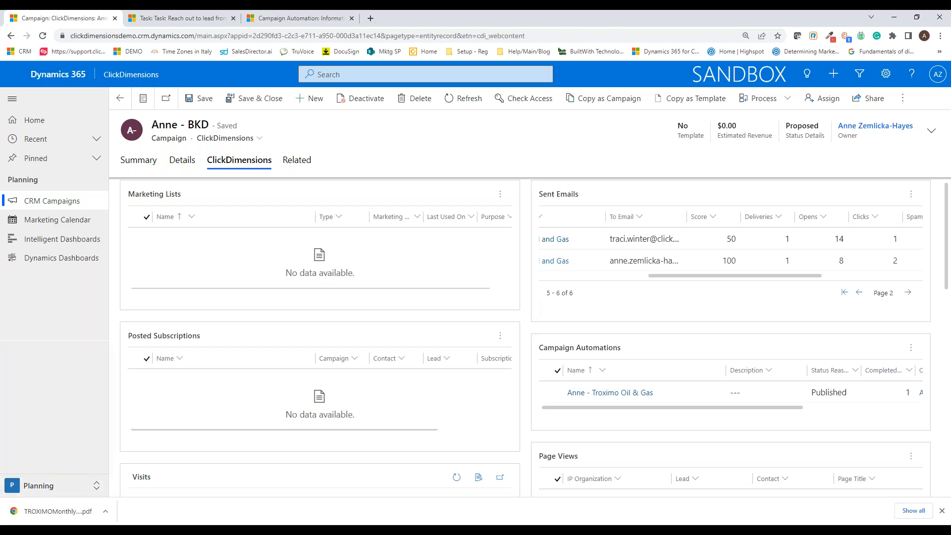
scroll(56, 292, "down", 4)
scroll(55, 299, "down", 2)
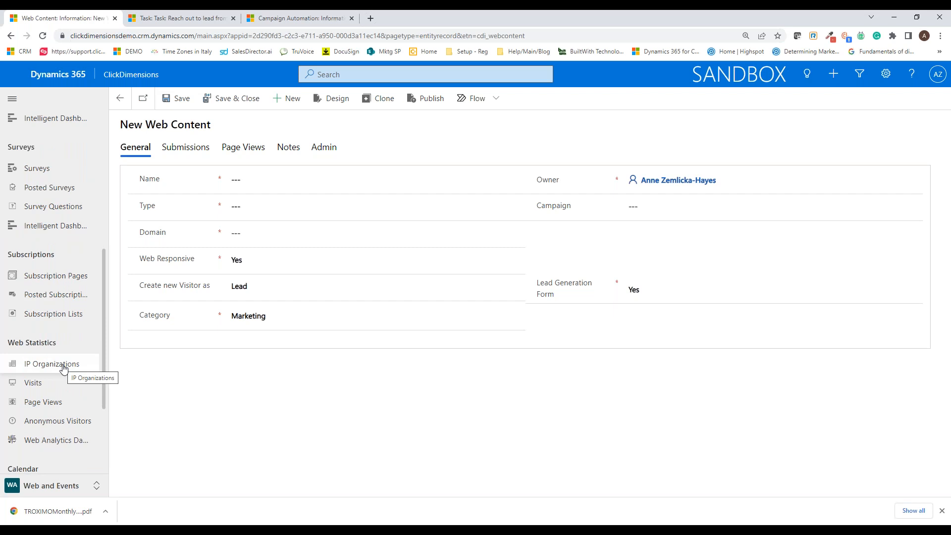
left_click(58, 402)
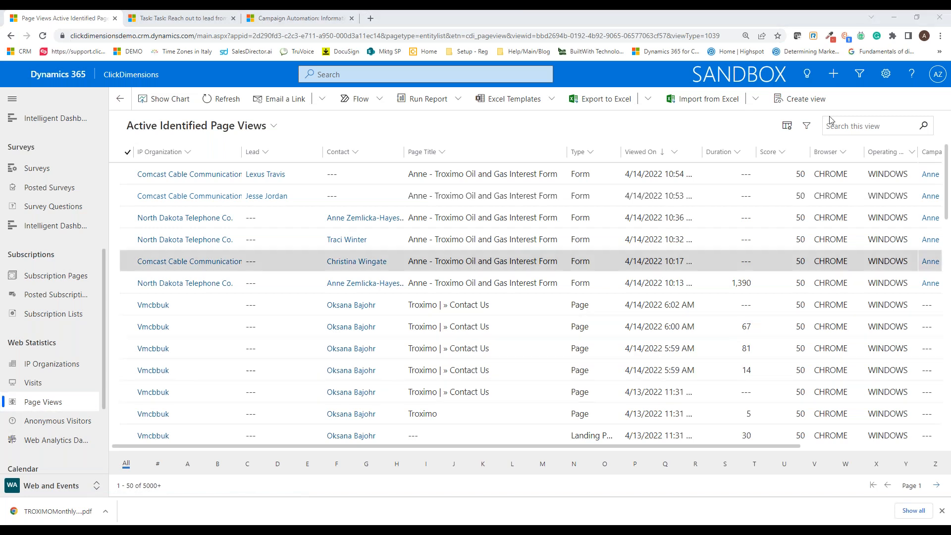
Step: Switch to the PowerPoint slide show and advance to the ClickDimensions and Ledgeview Partners contact slide
mouse_move(254, 531)
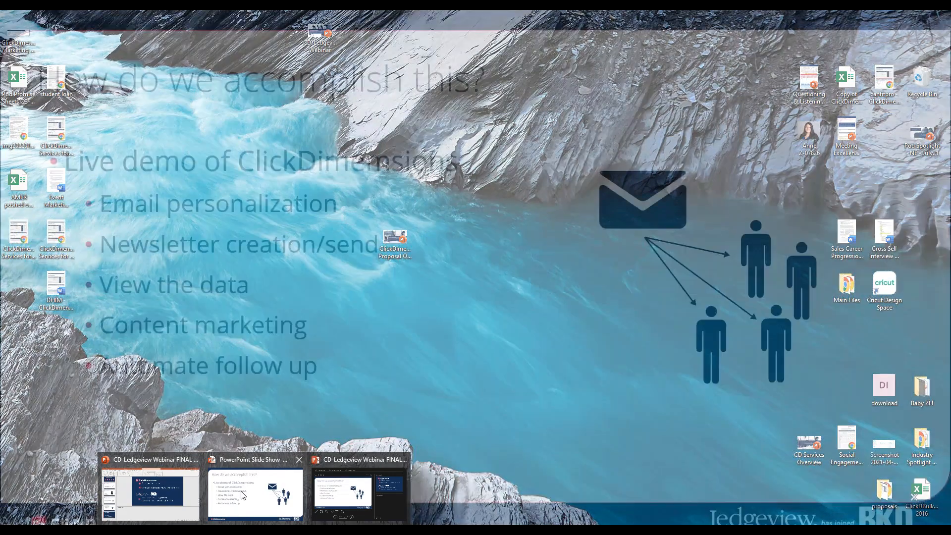
left_click(253, 493)
left_click(474, 306)
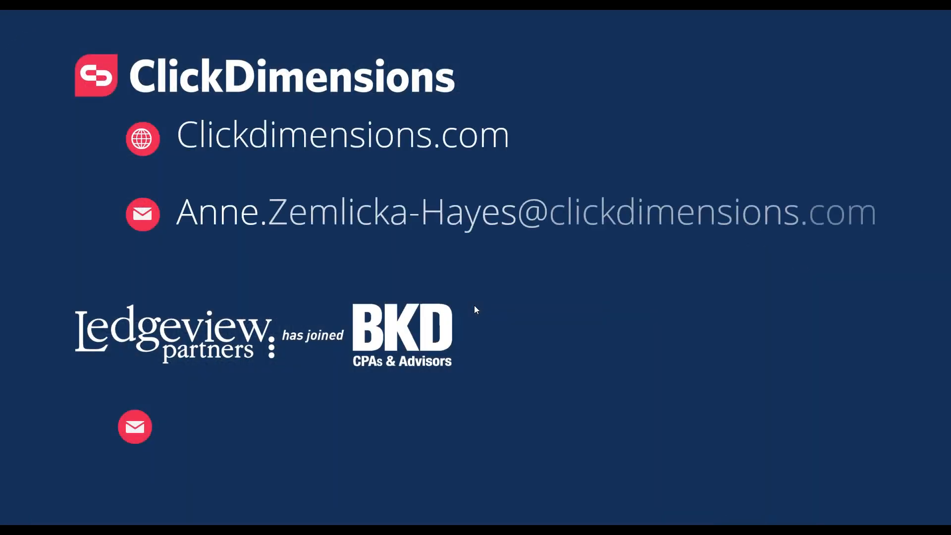